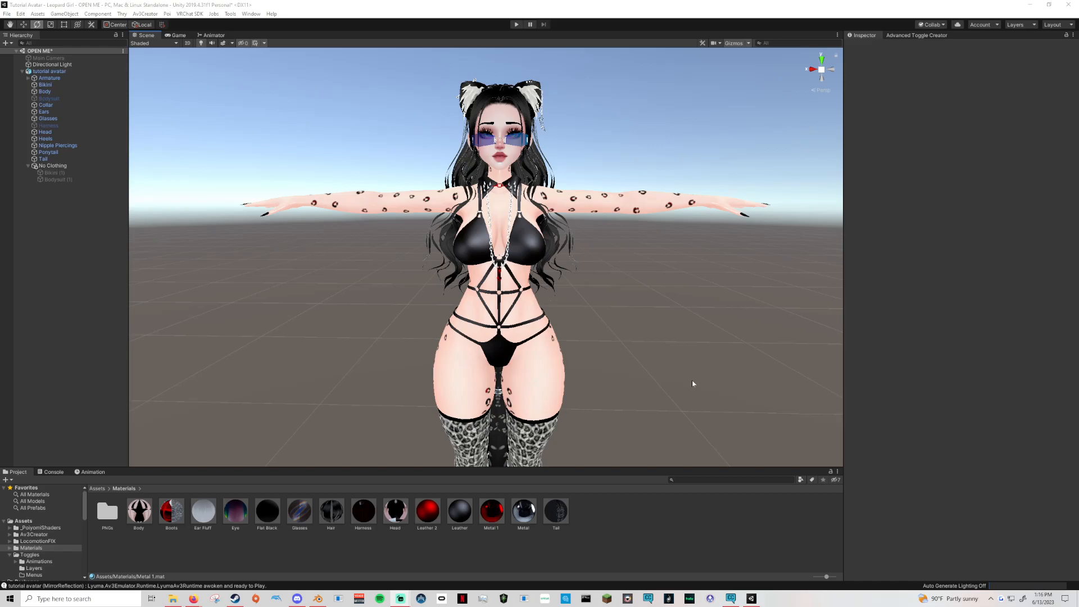
# Step: Examine the avatar's full body in the scene from several angles and distances
pyautogui.scroll(-5, 681, 338)
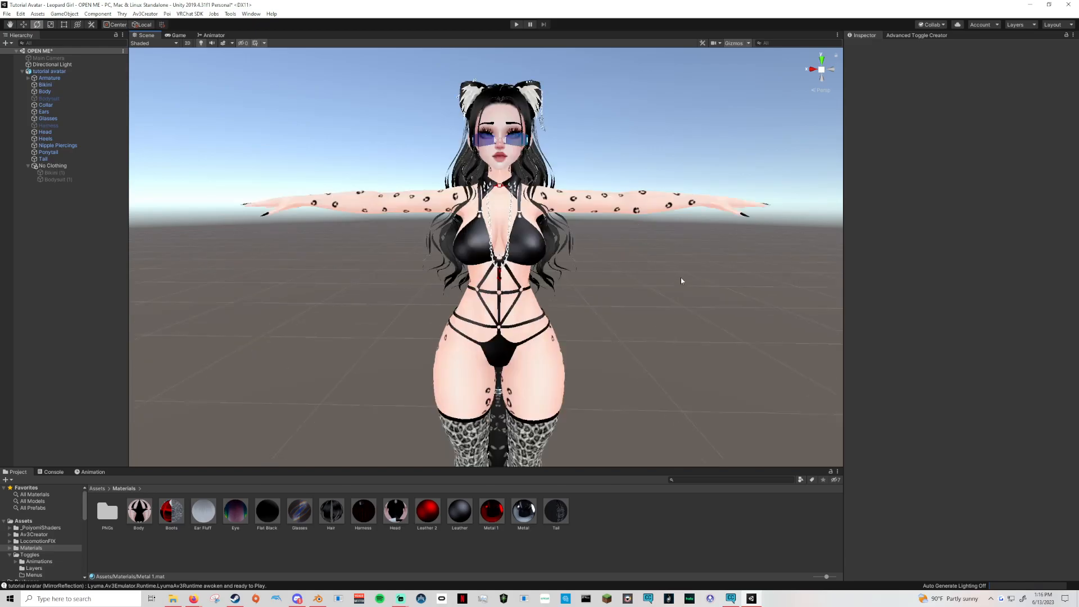
pyautogui.moveTo(683, 266); pyautogui.dragTo(612, 221, button='right')
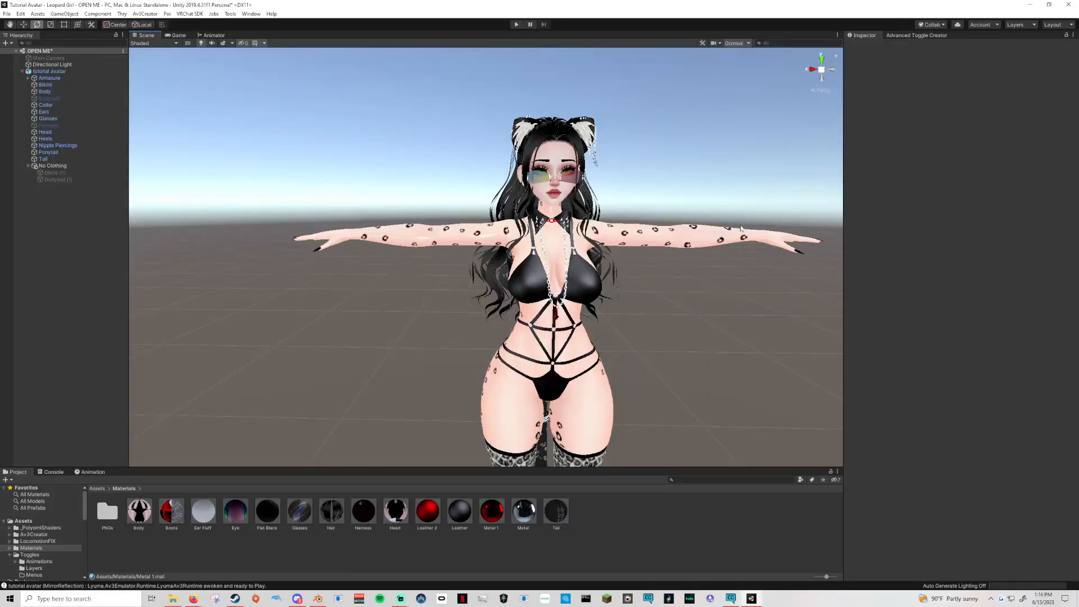
pyautogui.scroll(-4, 694, 282)
pyautogui.moveTo(636, 317); pyautogui.dragTo(568, 282, button='middle')
pyautogui.moveTo(591, 284); pyautogui.dragTo(540, 282, button='right')
pyautogui.moveTo(540, 282); pyautogui.dragTo(609, 293, button='middle')
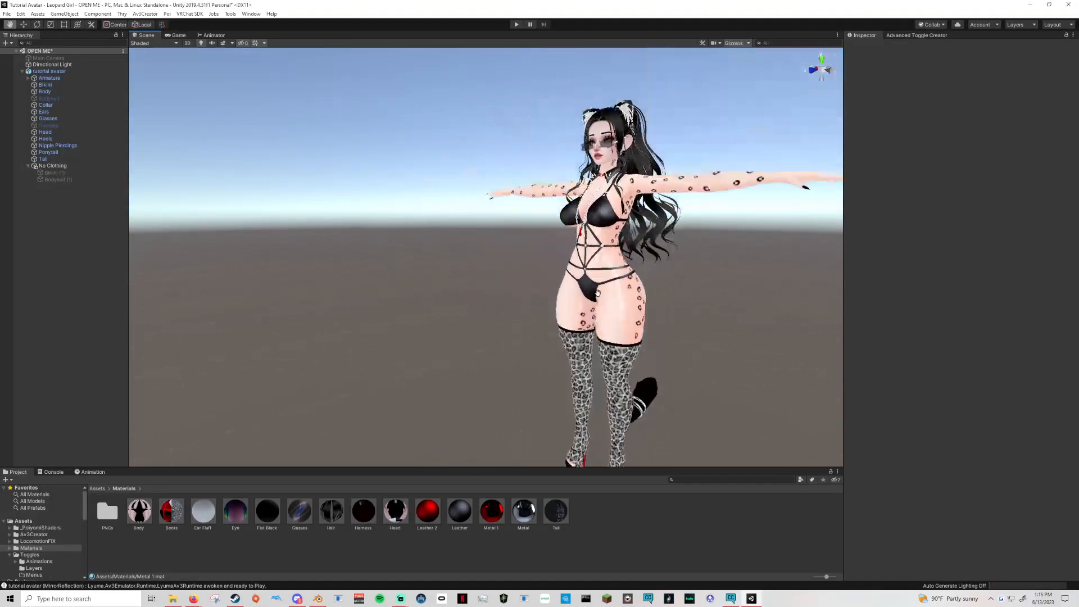
pyautogui.moveTo(512, 307); pyautogui.dragTo(633, 287, button='right')
pyautogui.moveTo(574, 354); pyautogui.dragTo(681, 207, button='middle')
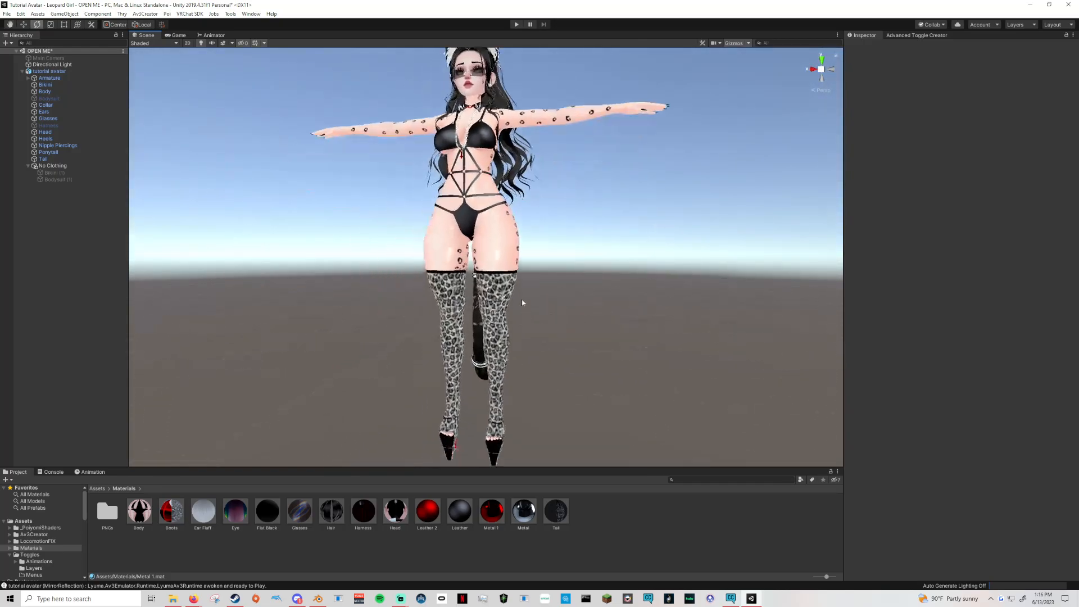
pyautogui.moveTo(523, 308); pyautogui.dragTo(677, 208, button='right')
pyautogui.scroll(-4, 677, 208)
pyautogui.moveTo(677, 208); pyautogui.dragTo(734, 260, button='middle')
pyautogui.scroll(3, 736, 267)
pyautogui.moveTo(674, 235); pyautogui.dragTo(564, 190, button='right')
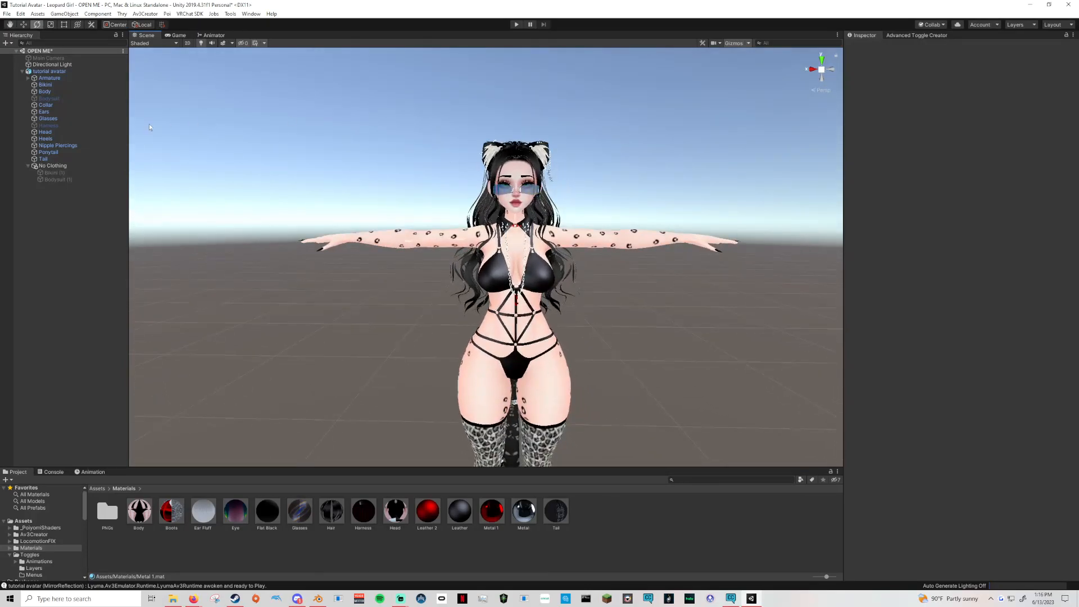
# Step: Collapse the No Clothing group, duplicate the tutorial avatar and disable the original
pyautogui.click(53, 165)
pyautogui.click(28, 165)
pyautogui.click(109, 390)
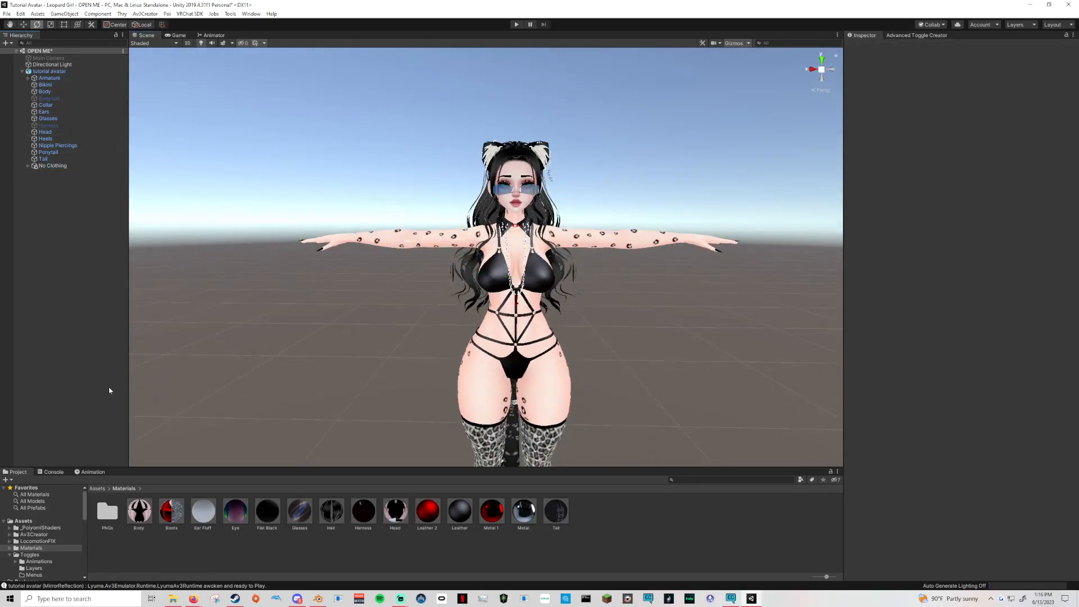
pyautogui.click(22, 71)
pyautogui.click(50, 71)
pyautogui.hotkey('ctrl', 'd')
pyautogui.click(88, 73)
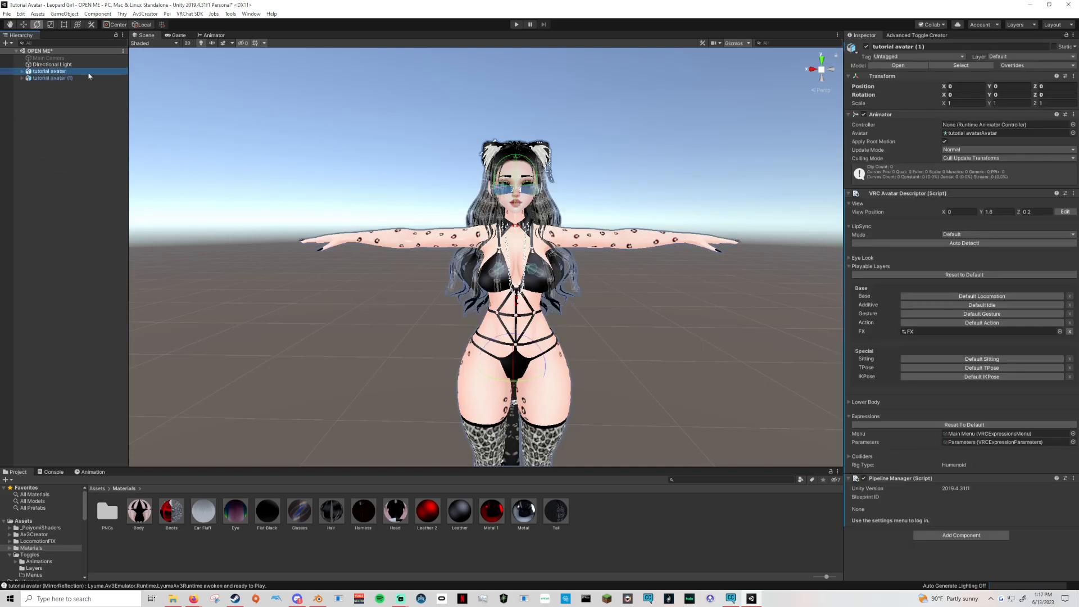
pyautogui.click(865, 49)
pyautogui.scroll(5, 660, 193)
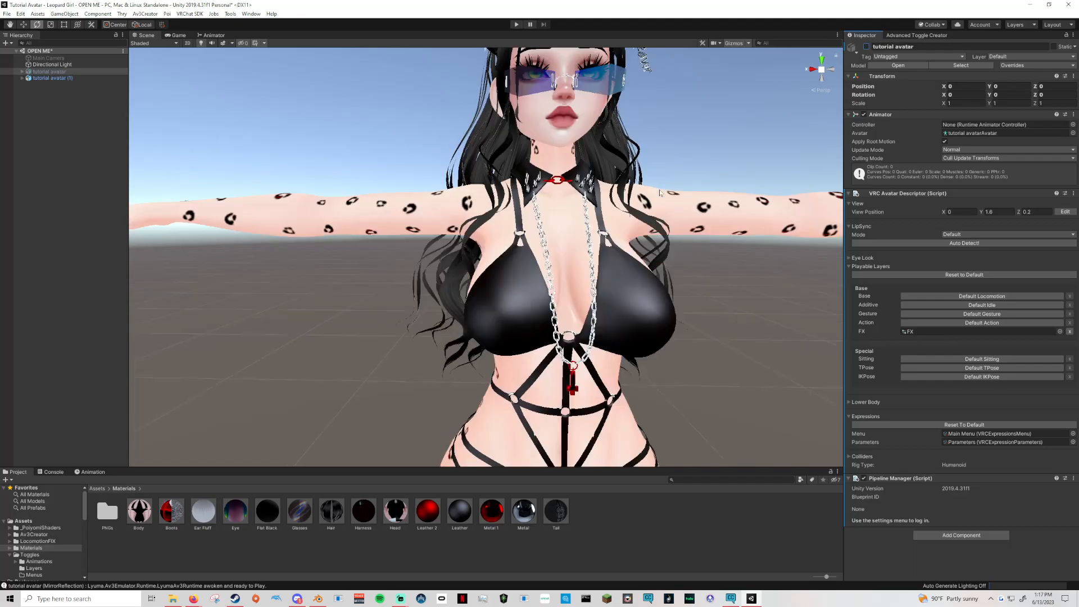
pyautogui.moveTo(663, 184); pyautogui.dragTo(659, 203, button='middle')
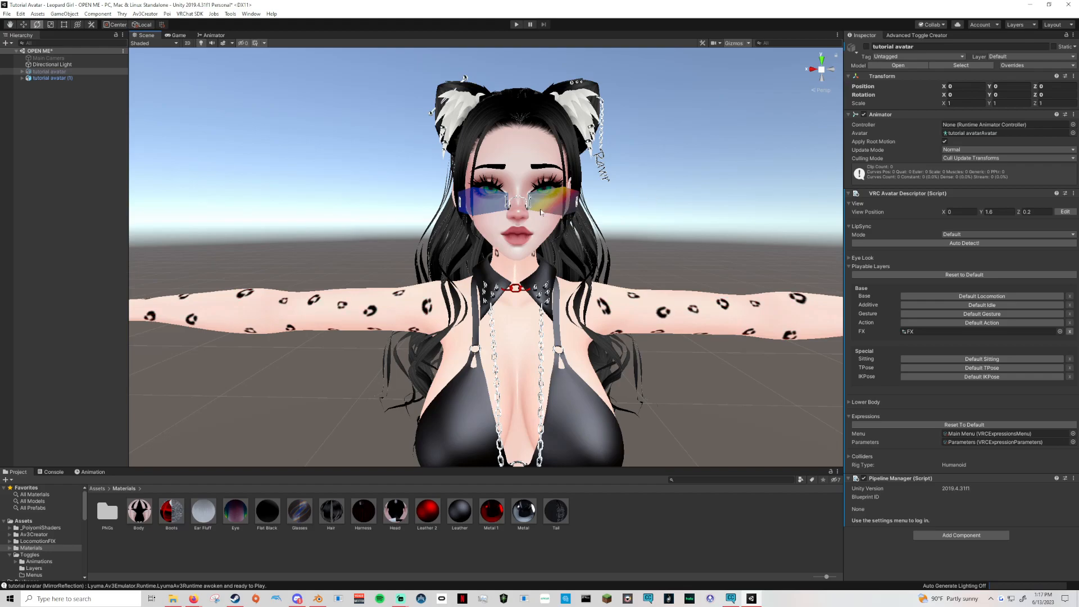
# Step: Delete the duplicated avatar and re-enable the original tutorial avatar
pyautogui.click(92, 472)
pyautogui.click(75, 77)
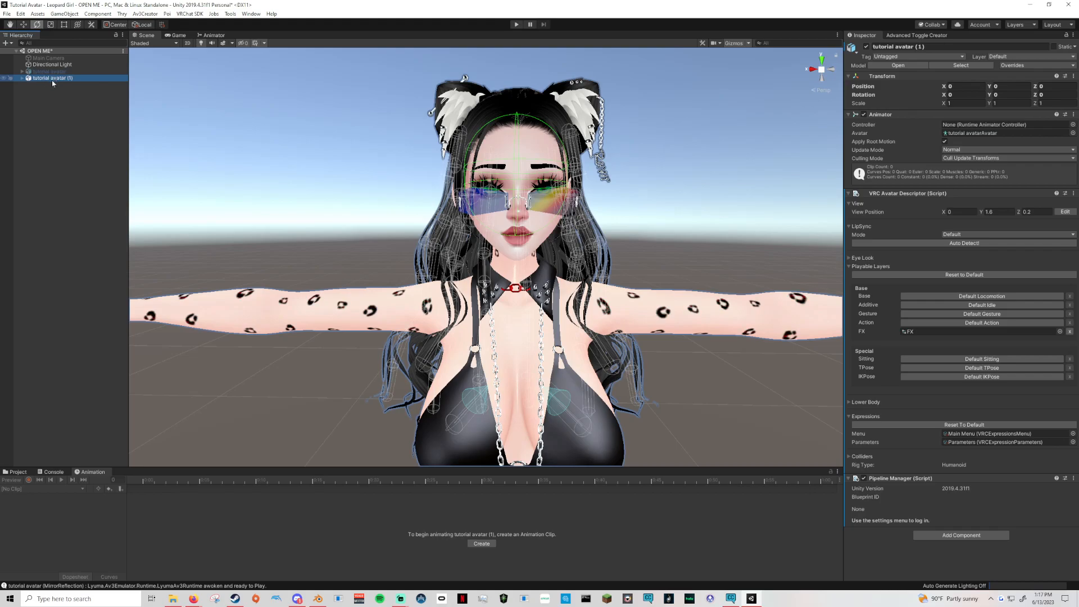
pyautogui.press('Delete')
pyautogui.click(36, 72)
pyautogui.click(866, 47)
# Step: Add a VRC Phys Bone component to both the Ear_L and Ear_R bones, with pull 0.16 and spring 0.28
pyautogui.click(21, 71)
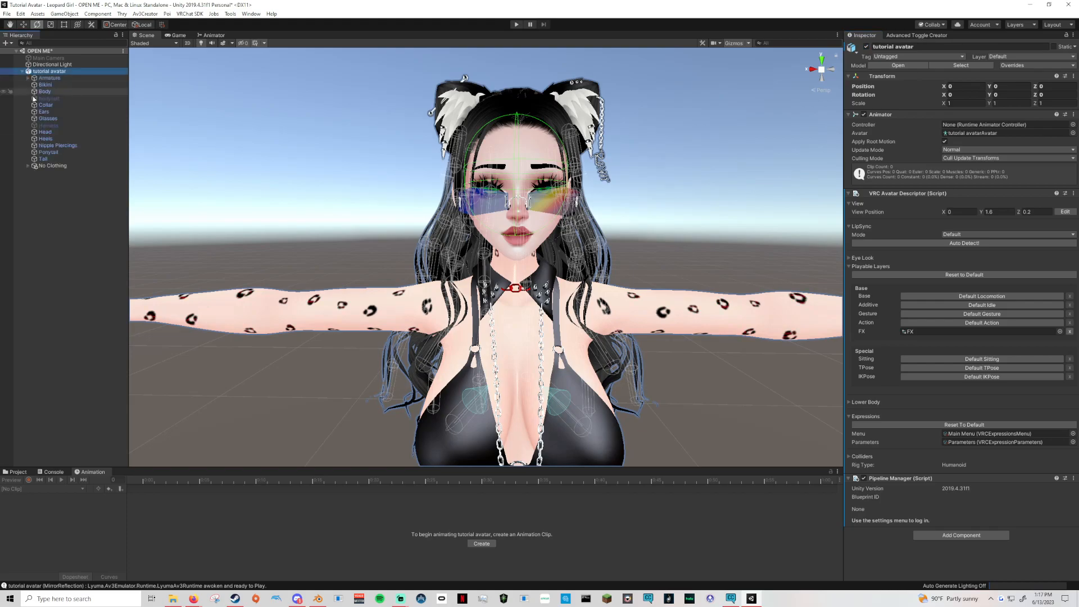
pyautogui.click(29, 79)
pyautogui.click(63, 172)
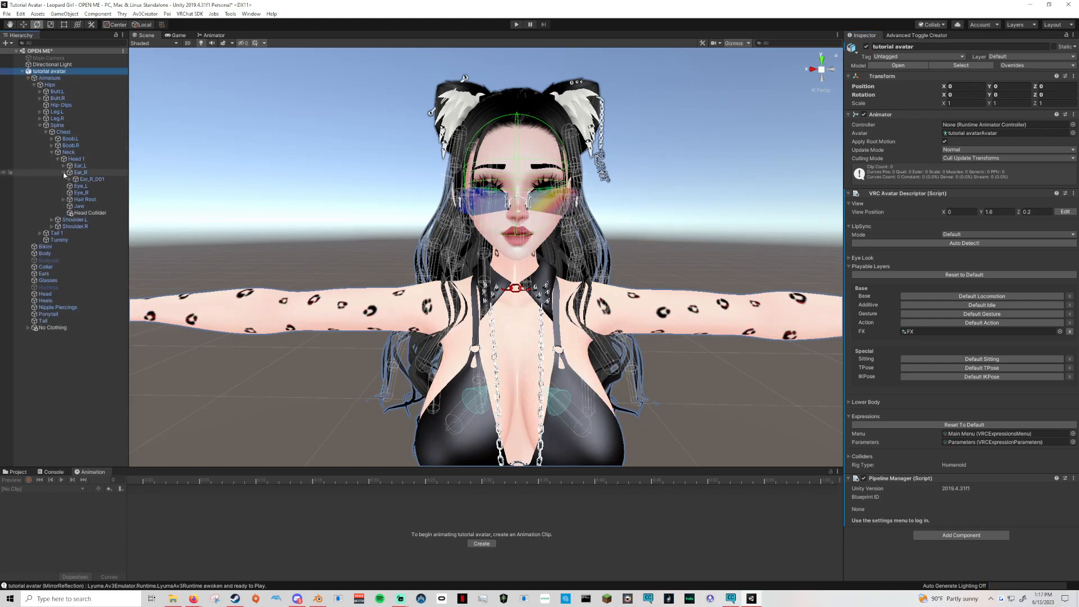
pyautogui.click(64, 173)
pyautogui.click(84, 166)
pyautogui.keyDown('ctrl'); pyautogui.click(85, 172); pyautogui.keyUp('ctrl')
pyautogui.click(949, 111)
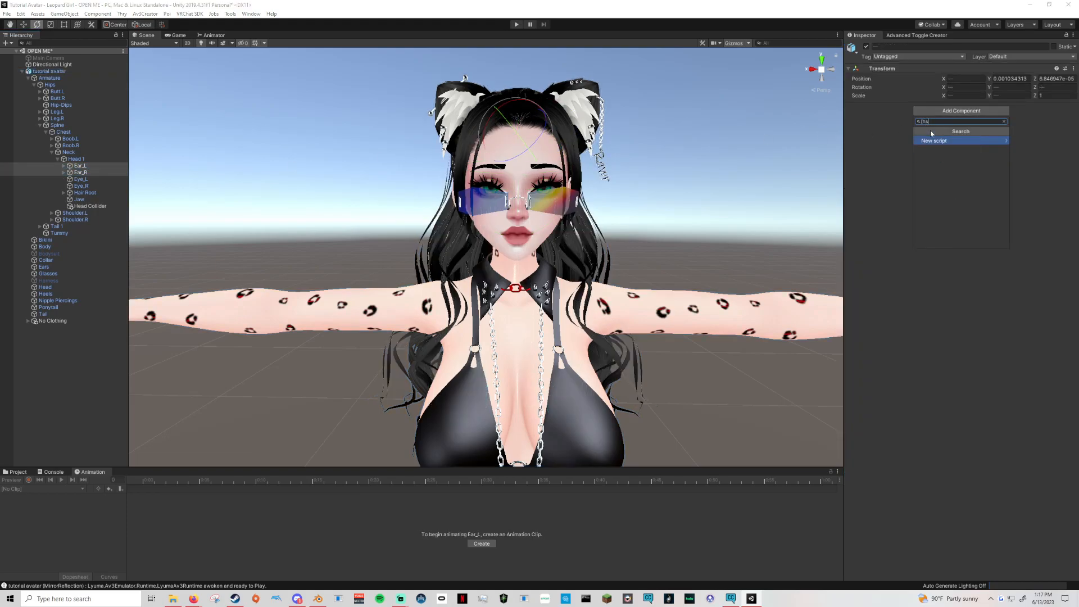
pyautogui.write('phys bone')
pyautogui.click(948, 141)
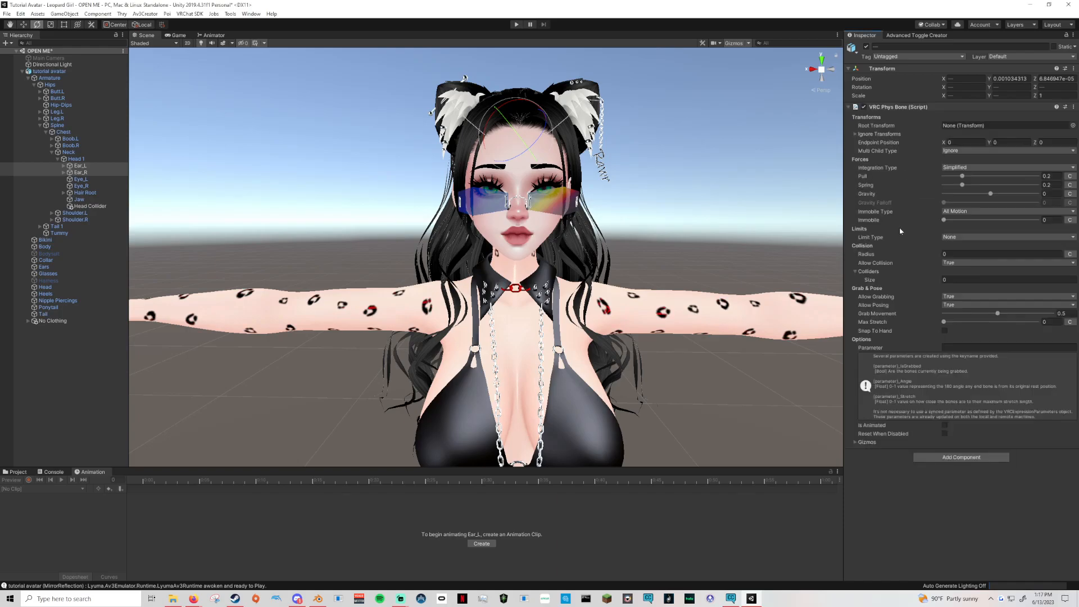
pyautogui.moveTo(962, 178); pyautogui.dragTo(971, 185)
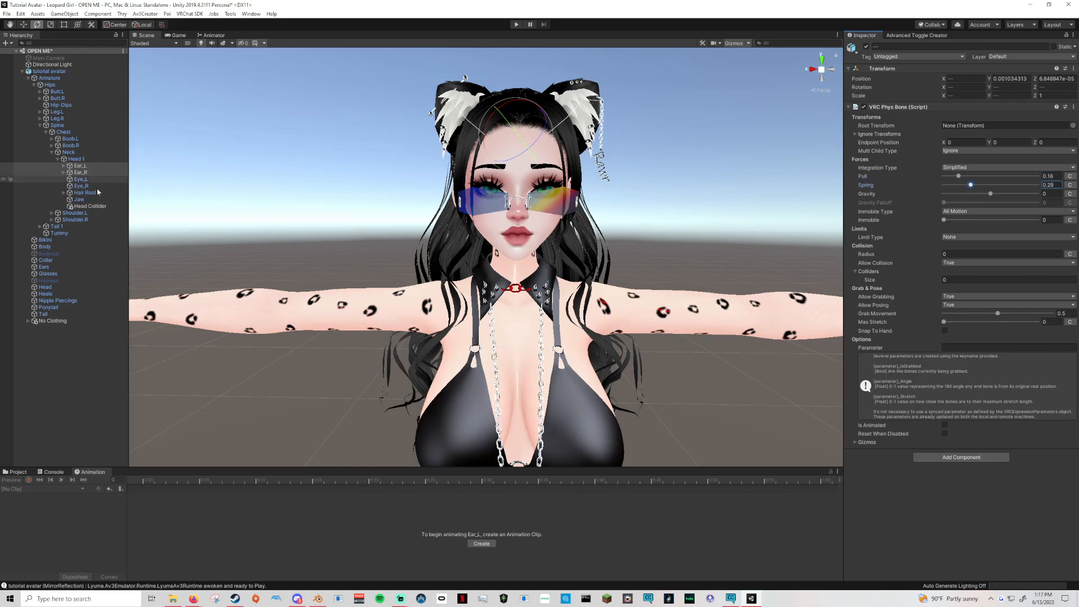
# Step: Select the Tail 1 bone in the armature and switch to the Move tool
pyautogui.click(56, 226)
pyautogui.moveTo(684, 298); pyautogui.dragTo(348, 312, button='right')
pyautogui.moveTo(692, 306); pyautogui.dragTo(520, 304, button='middle')
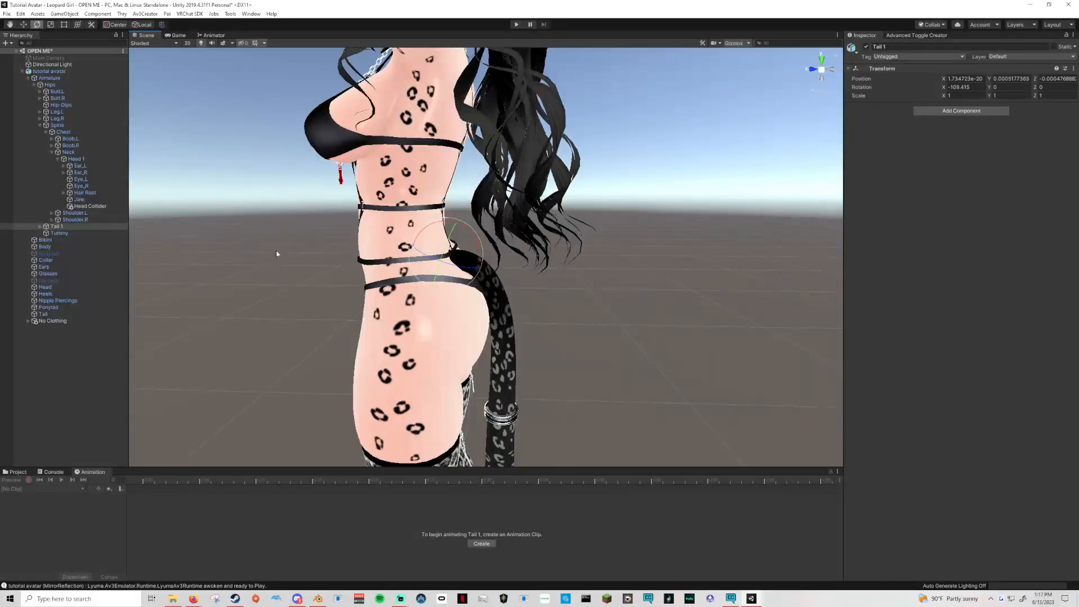
pyautogui.press('w')
pyautogui.click(961, 110)
pyautogui.click(954, 149)
pyautogui.click(1073, 107)
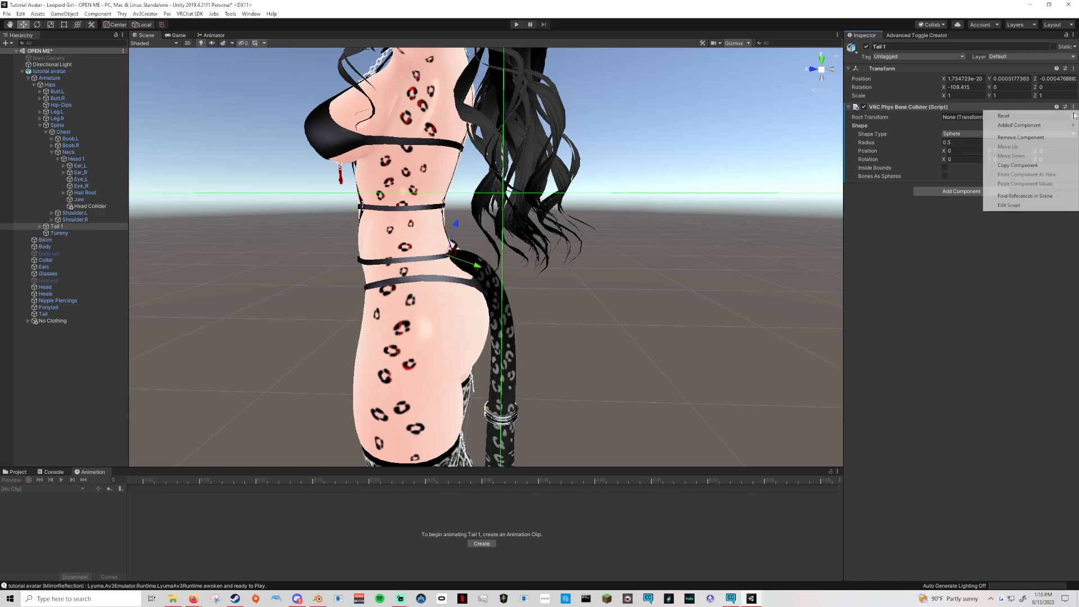
pyautogui.click(1037, 137)
# Step: Add a VRC Phys Bone component to the Tail 1 bone and set its pull to 0.178
pyautogui.click(961, 110)
pyautogui.click(955, 140)
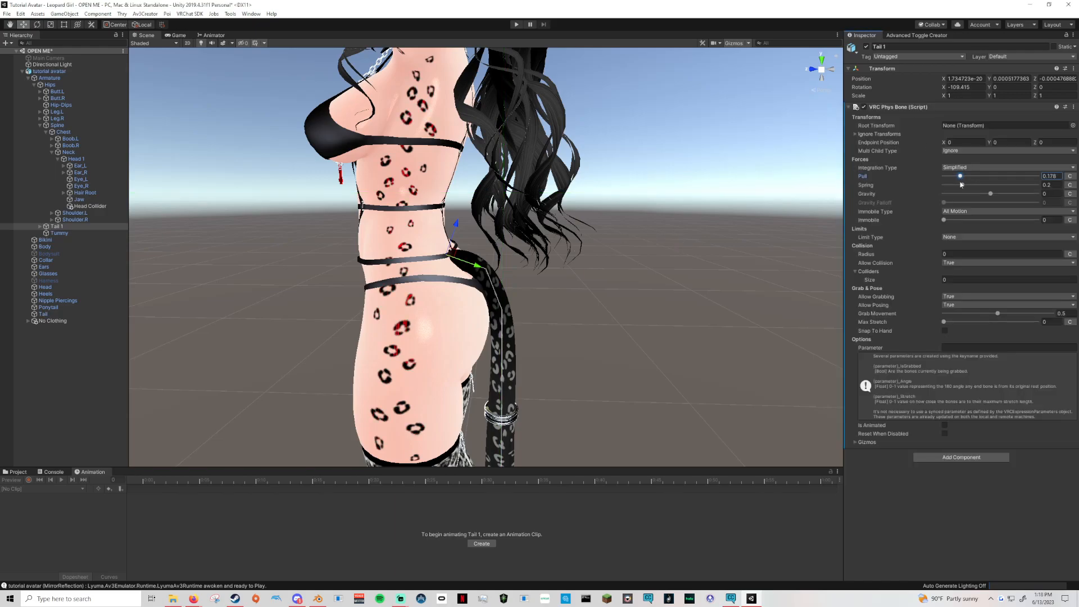
pyautogui.click(676, 272)
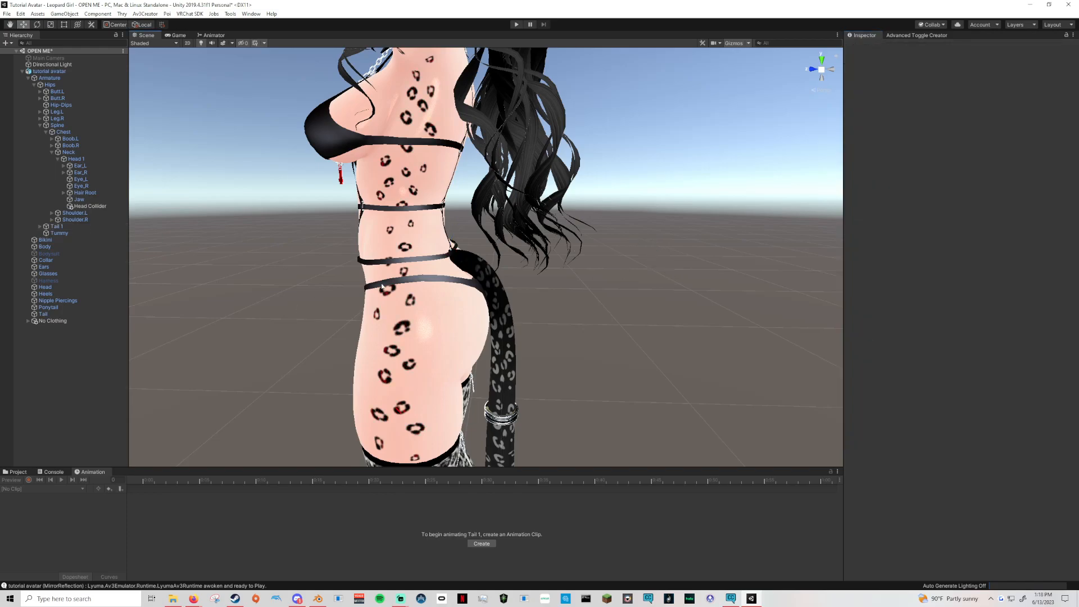
# Step: Duplicate the tutorial avatar with its new phys bones, disable the original and select the copy
pyautogui.click(28, 78)
pyautogui.click(50, 72)
pyautogui.hotkey('ctrl', 'd')
pyautogui.click(383, 92)
pyautogui.click(866, 46)
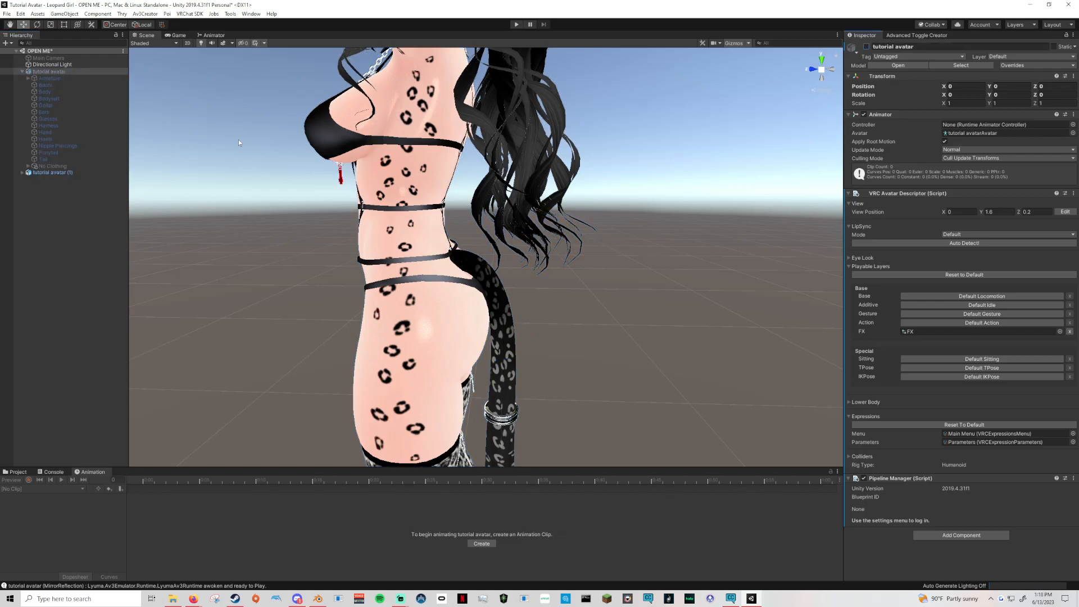
pyautogui.click(56, 172)
pyautogui.moveTo(304, 188); pyautogui.dragTo(553, 269, button='right')
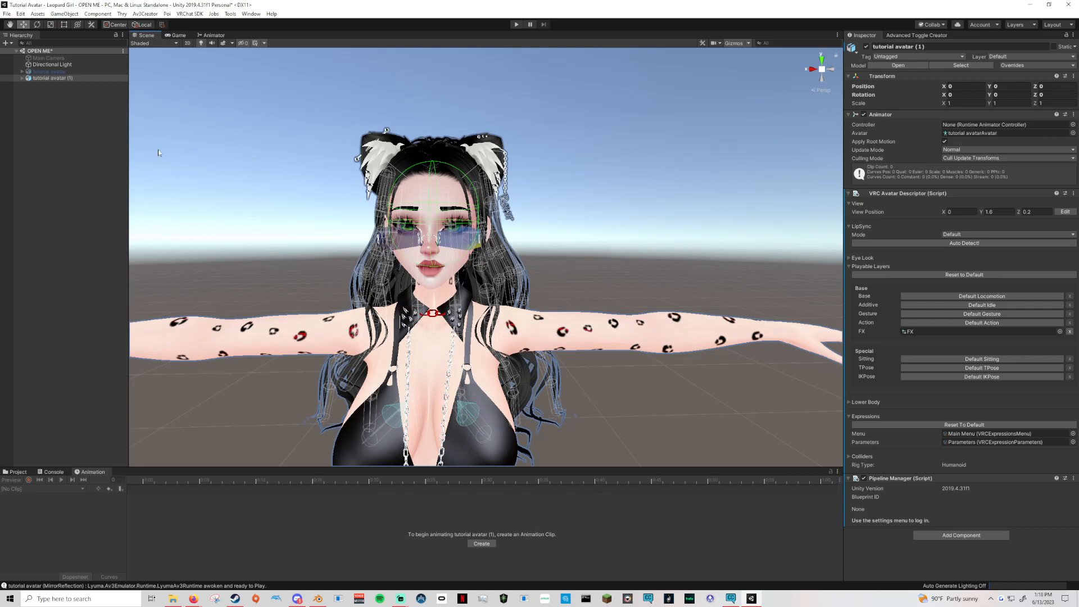
pyautogui.click(22, 78)
pyautogui.click(28, 85)
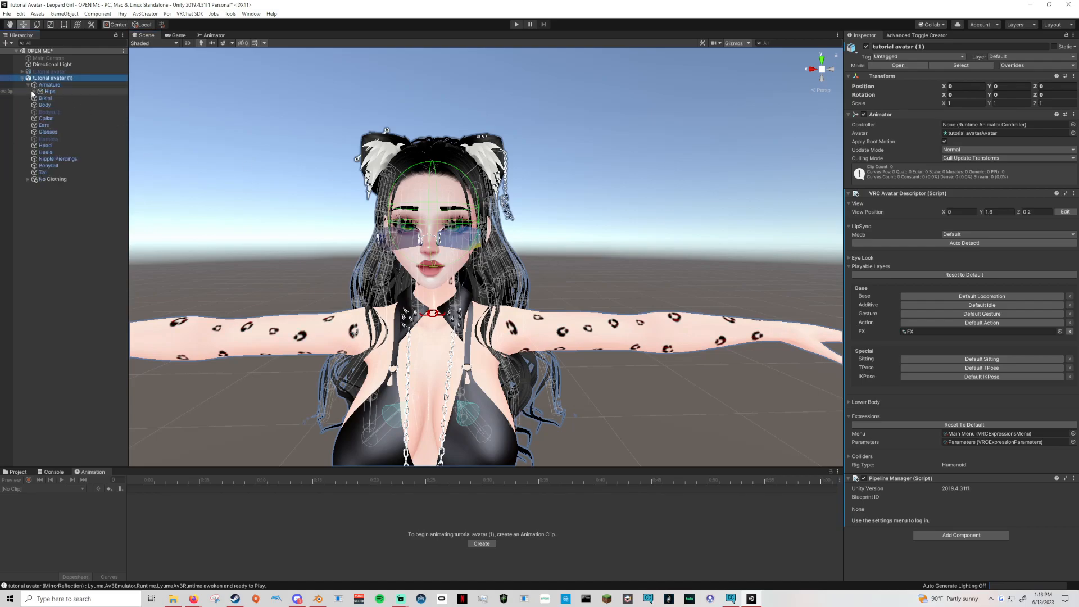
pyautogui.click(34, 91)
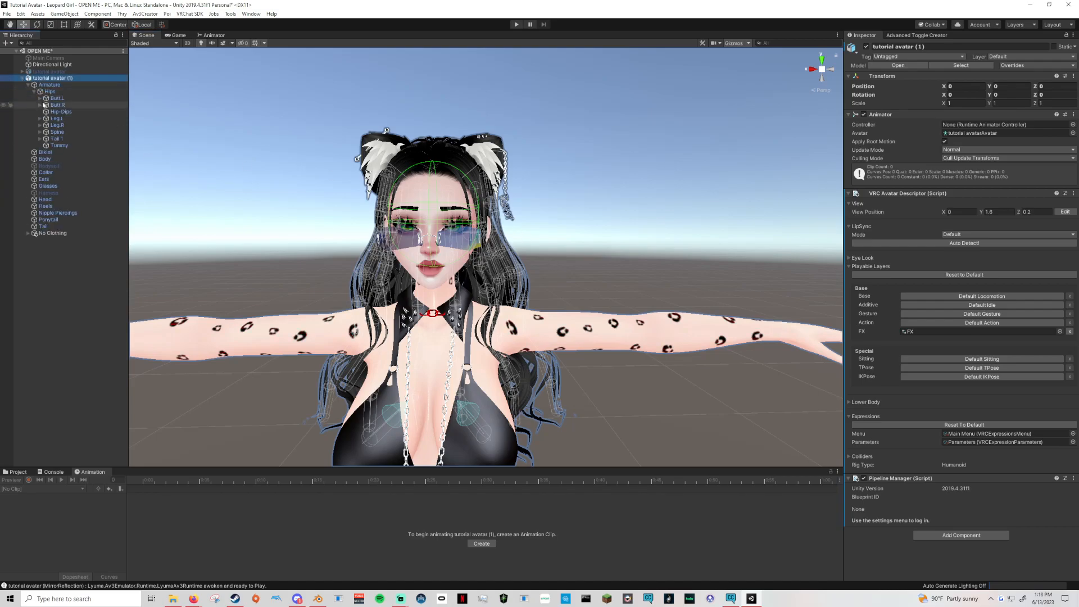
pyautogui.click(40, 131)
pyautogui.click(46, 139)
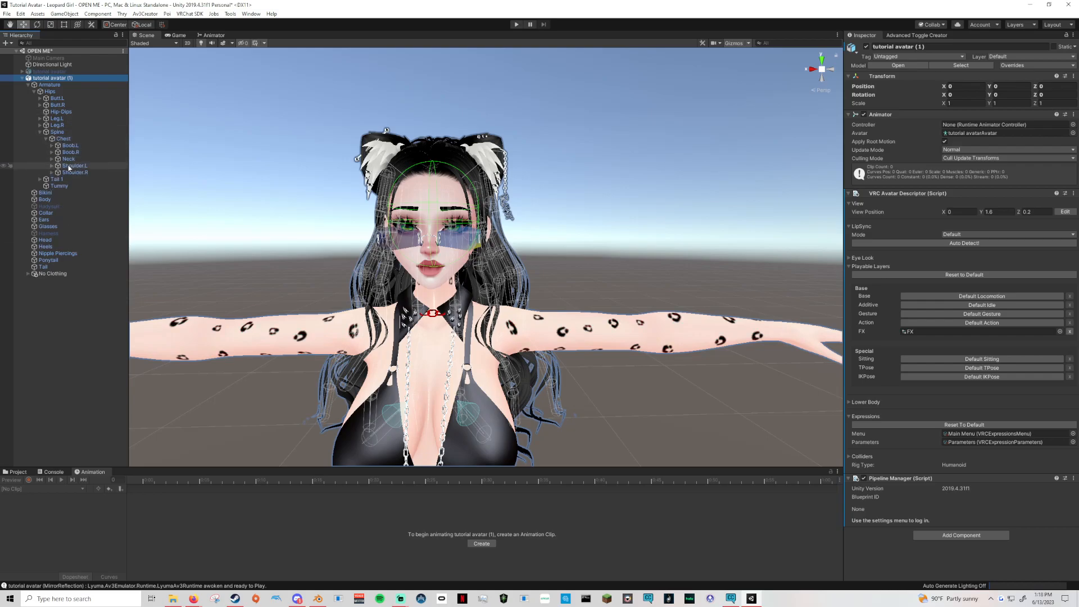
pyautogui.click(52, 159)
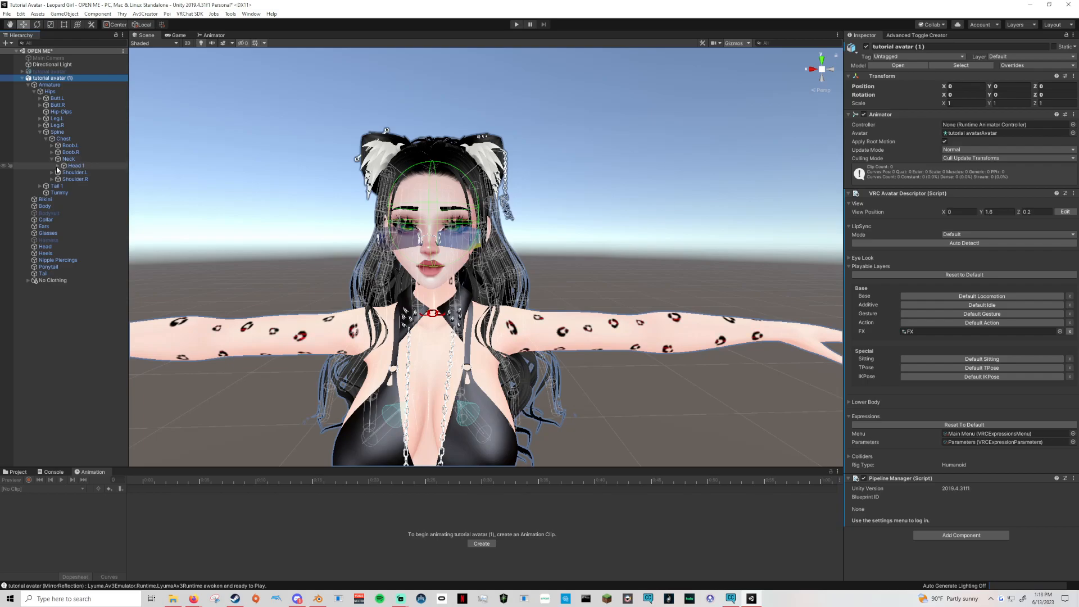
pyautogui.click(57, 165)
pyautogui.click(64, 180)
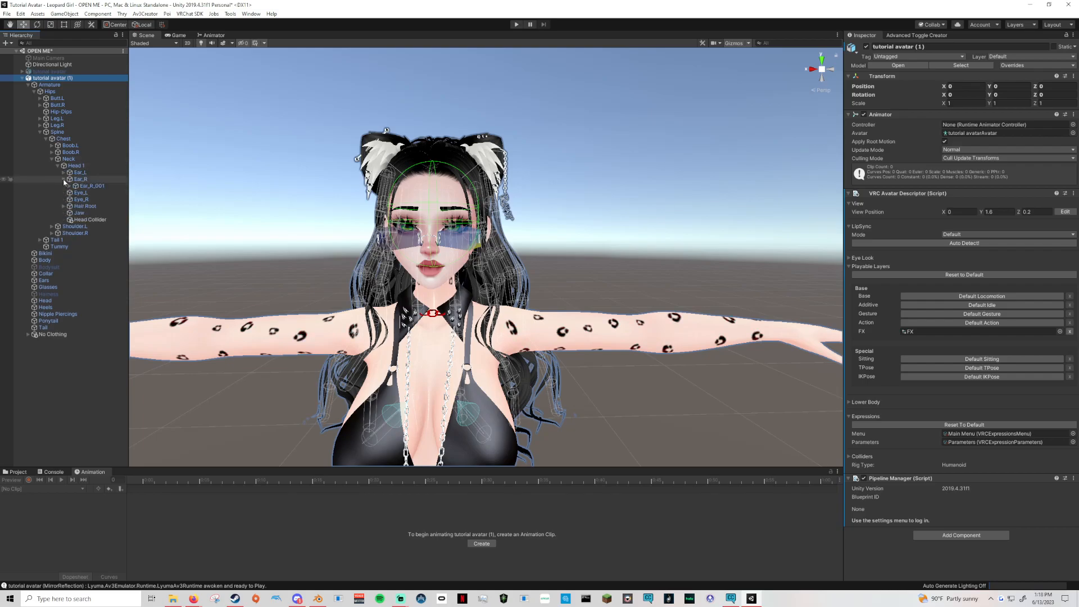
pyautogui.click(63, 179)
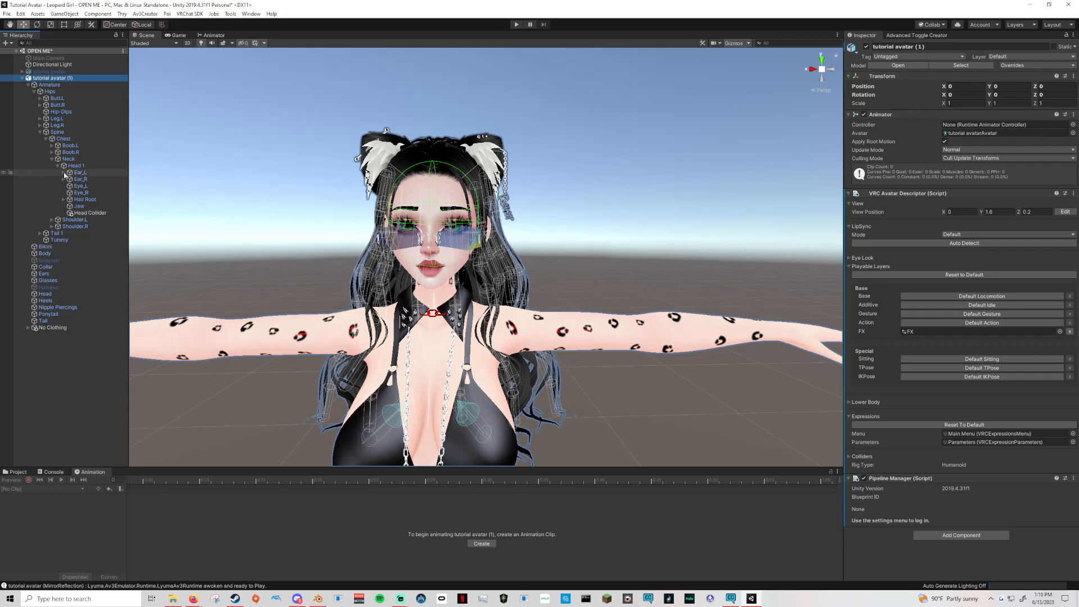
pyautogui.click(63, 173)
pyautogui.click(70, 179)
pyautogui.click(75, 186)
pyautogui.click(98, 193)
pyautogui.click(961, 110)
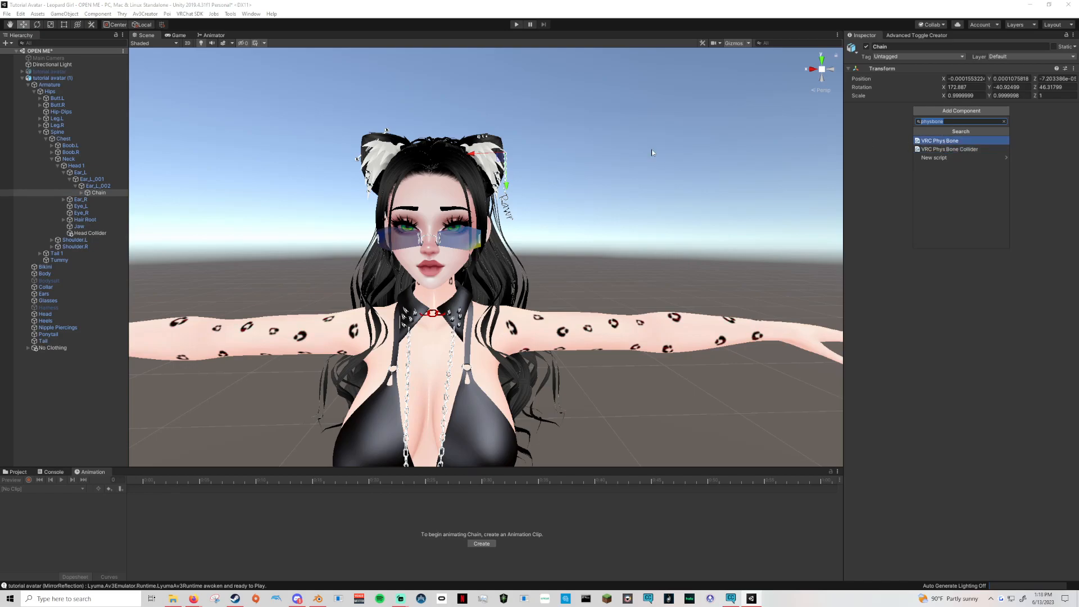
pyautogui.click(38, 132)
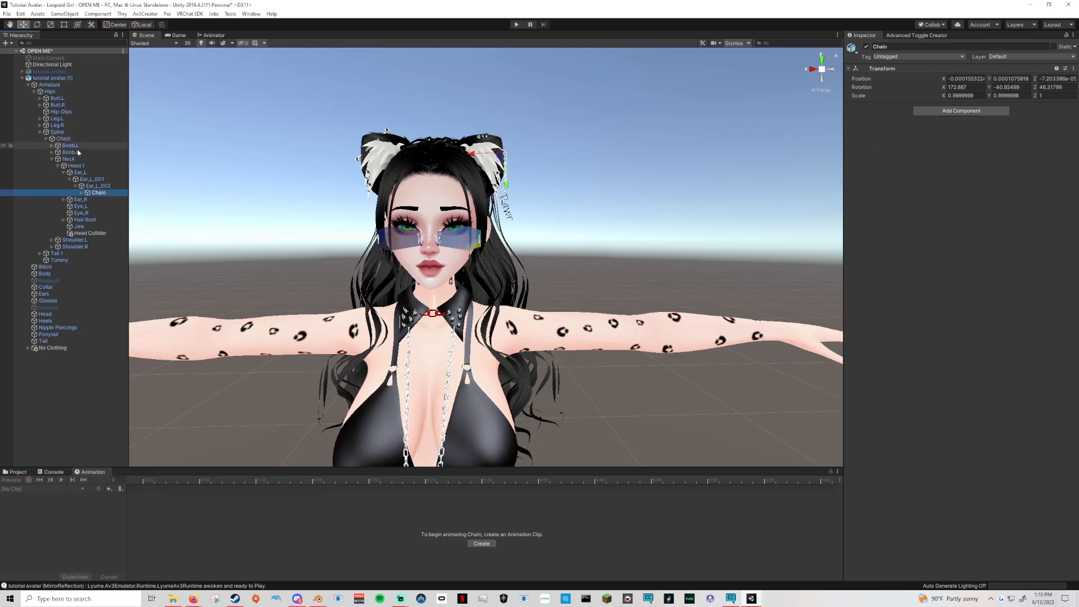
pyautogui.click(39, 132)
pyautogui.click(28, 85)
# Step: Assign the FX controller from the Toggles/Layers folder to the duplicate avatar's Animator
pyautogui.click(51, 78)
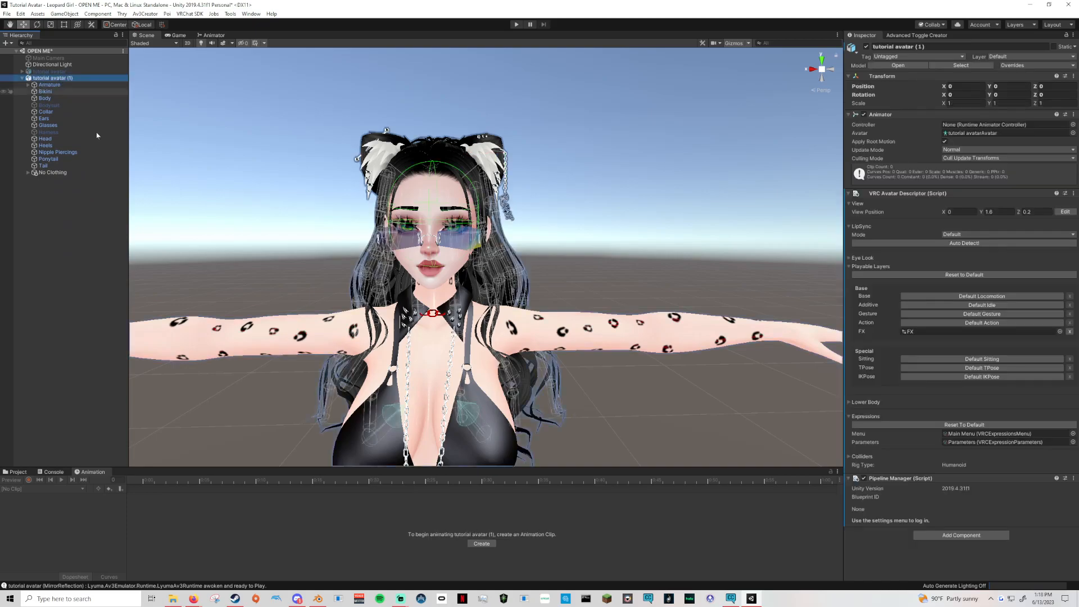
pyautogui.click(15, 472)
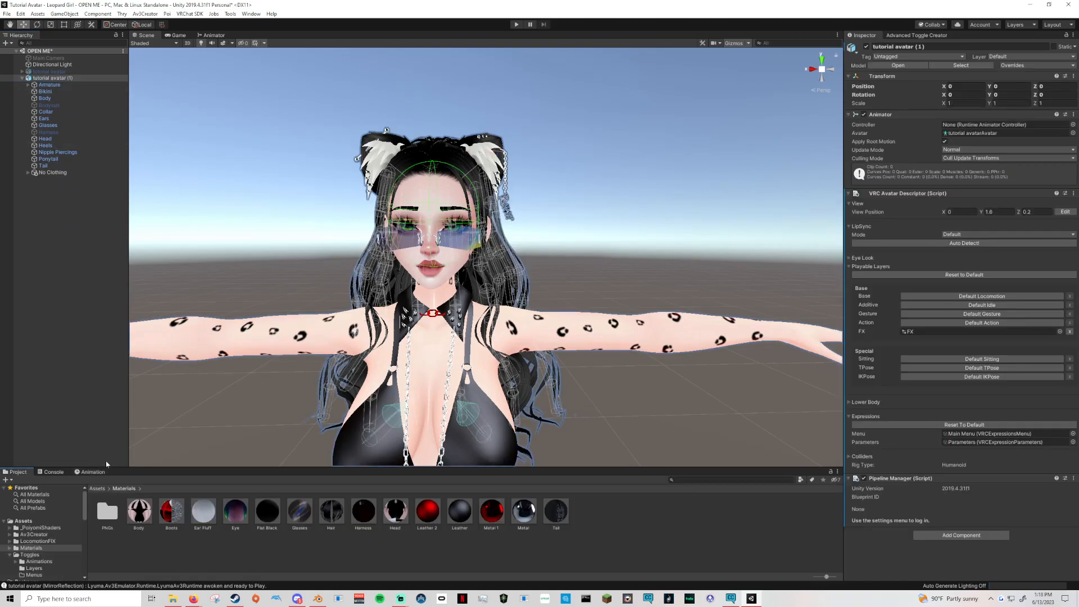
pyautogui.click(29, 561)
pyautogui.click(33, 568)
pyautogui.moveTo(107, 509); pyautogui.dragTo(972, 124)
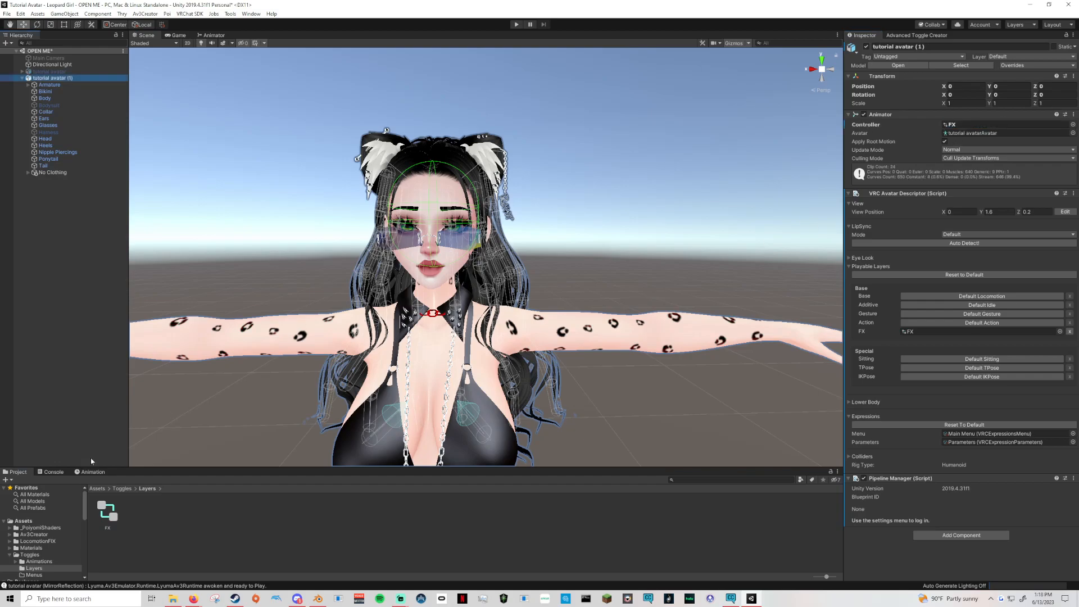
# Step: Create a new animation clip named Ears Idle in the Layers folder for the duplicate avatar
pyautogui.click(91, 472)
pyautogui.click(23, 488)
pyautogui.click(23, 486)
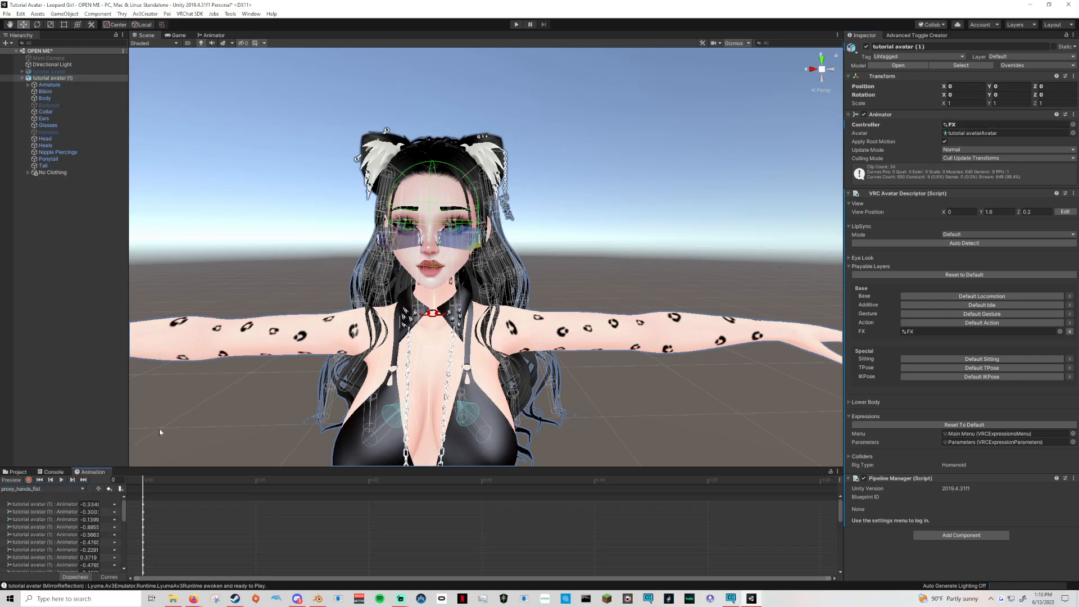
pyautogui.write('Ears Idle')
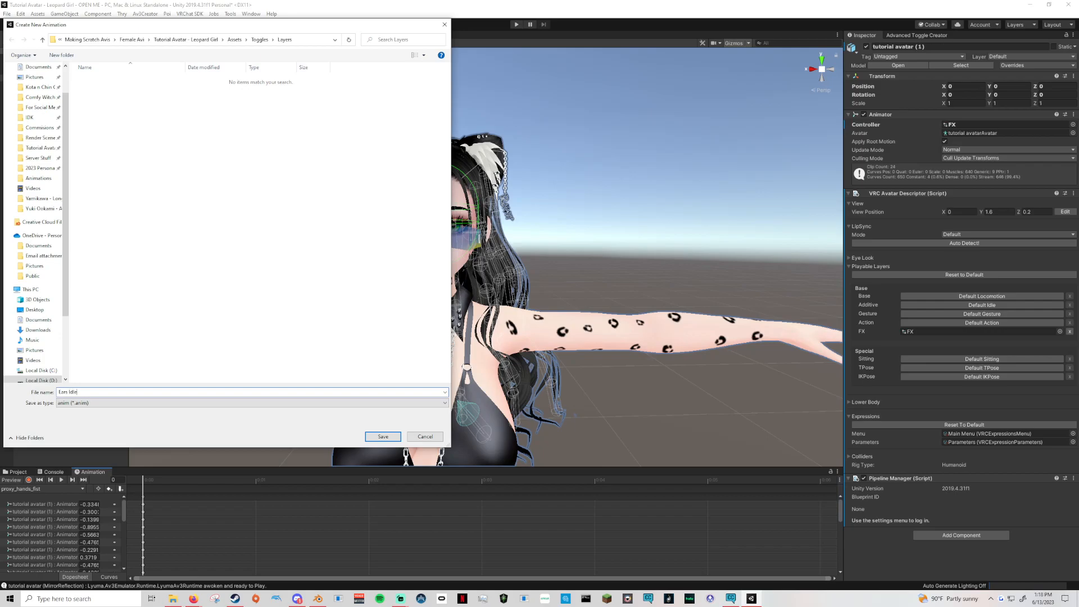
pyautogui.press('Return')
# Step: Select the Ears Idle clip and turn on keyframe recording
pyautogui.click(30, 488)
pyautogui.click(38, 532)
pyautogui.click(29, 480)
# Step: Examine the avatar's head and cat ears up close from several angles, and bring up the Layers folder's assets
pyautogui.moveTo(449, 338); pyautogui.dragTo(307, 206, button='middle')
pyautogui.moveTo(496, 299); pyautogui.dragTo(503, 277, button='right')
pyautogui.moveTo(485, 322); pyautogui.dragTo(525, 248, button='middle')
pyautogui.moveTo(504, 280); pyautogui.dragTo(360, 292, button='right')
pyautogui.moveTo(509, 293); pyautogui.dragTo(462, 294, button='middle')
pyautogui.moveTo(469, 291); pyautogui.dragTo(562, 283, button='right')
pyautogui.moveTo(528, 291); pyautogui.dragTo(683, 287, button='middle')
pyautogui.moveTo(534, 300); pyautogui.dragTo(578, 289, button='right')
pyautogui.moveTo(573, 289); pyautogui.dragTo(603, 289, button='middle')
pyautogui.moveTo(603, 288); pyautogui.dragTo(568, 308, button='right')
pyautogui.moveTo(569, 308); pyautogui.dragTo(529, 317, button='middle')
pyautogui.click(18, 472)
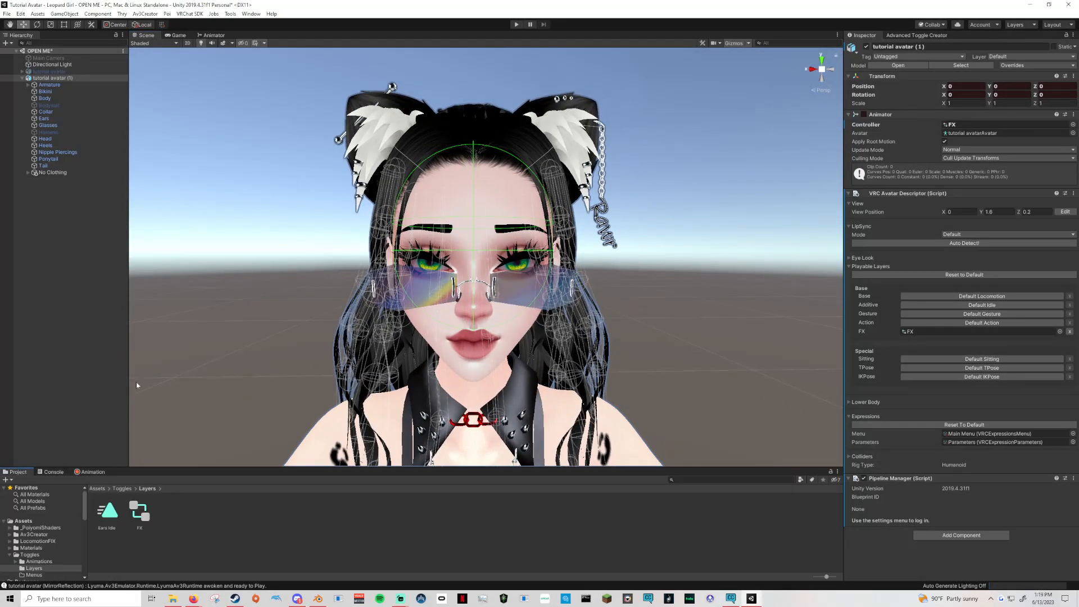
# Step: Activate the Rotate tool and select the Ear_L bone under the duplicate avatar's Head 1 bone
pyautogui.click(28, 85)
pyautogui.click(34, 91)
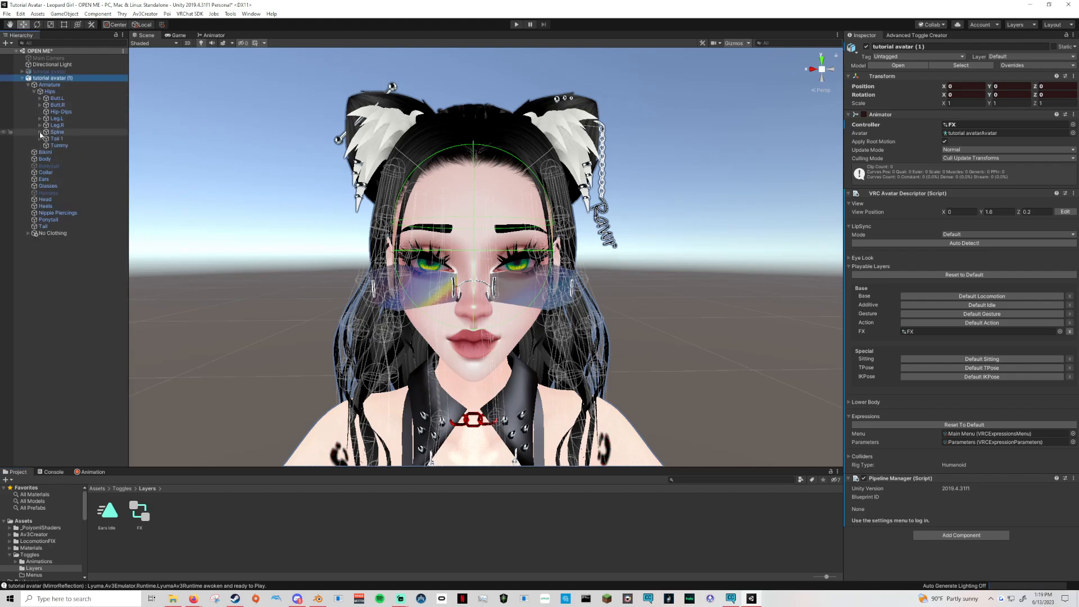
pyautogui.click(39, 133)
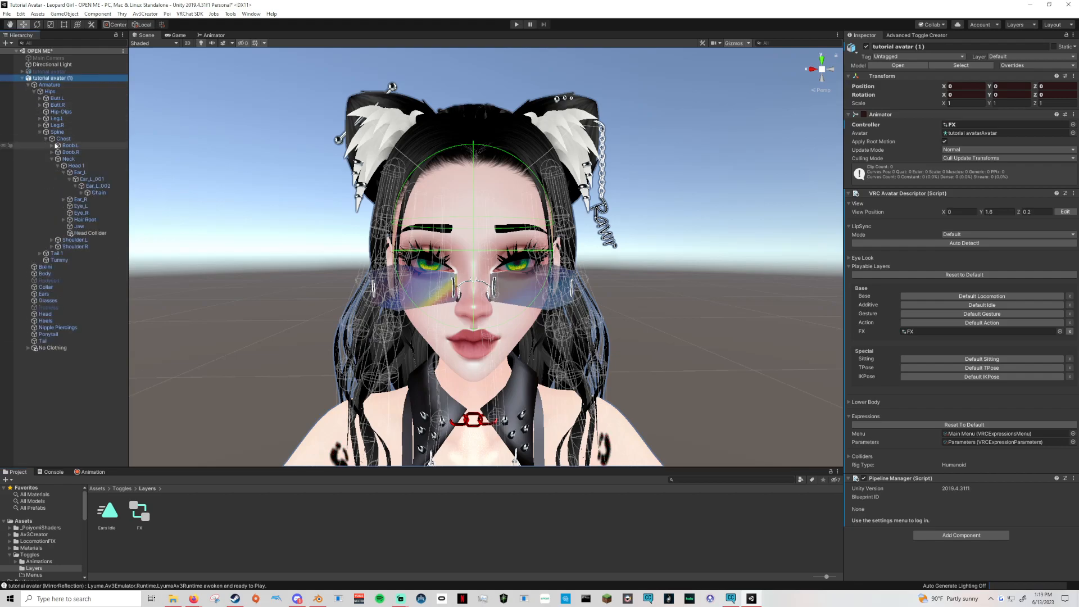
pyautogui.click(110, 180)
pyautogui.click(37, 25)
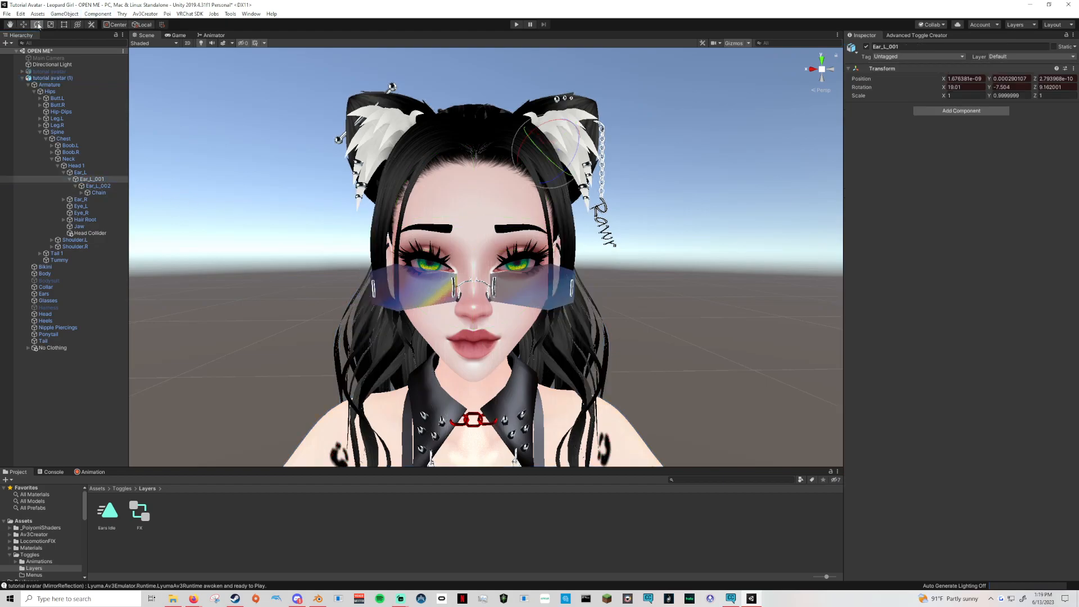
pyautogui.click(63, 172)
pyautogui.click(80, 172)
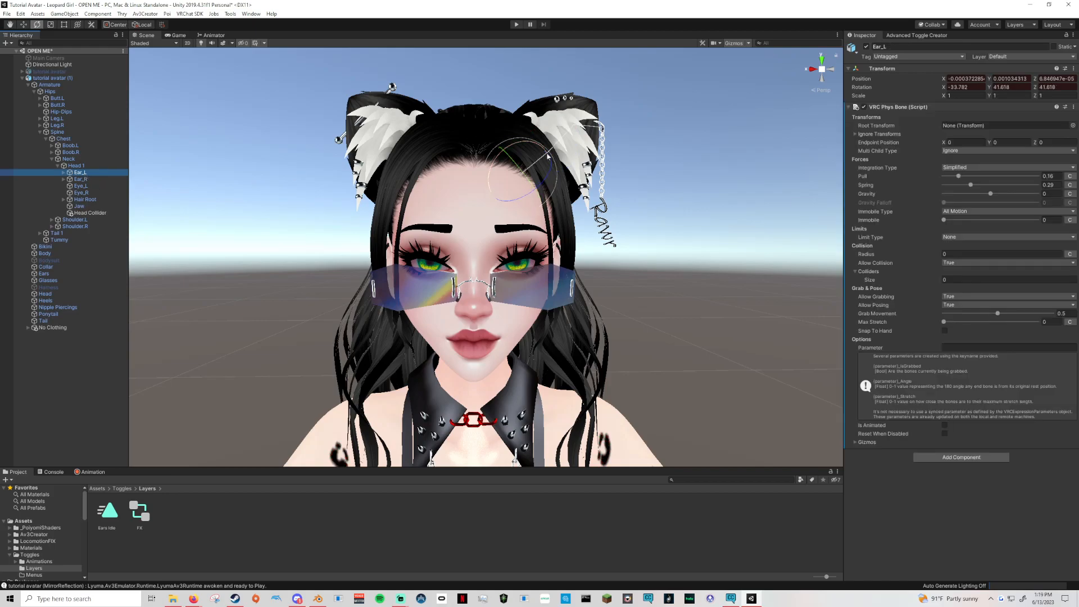
# Step: Try different pivot and orientation modes for the rotation handle and rotate the Ear_L bone freely in the scene
pyautogui.click(117, 25)
pyautogui.click(140, 25)
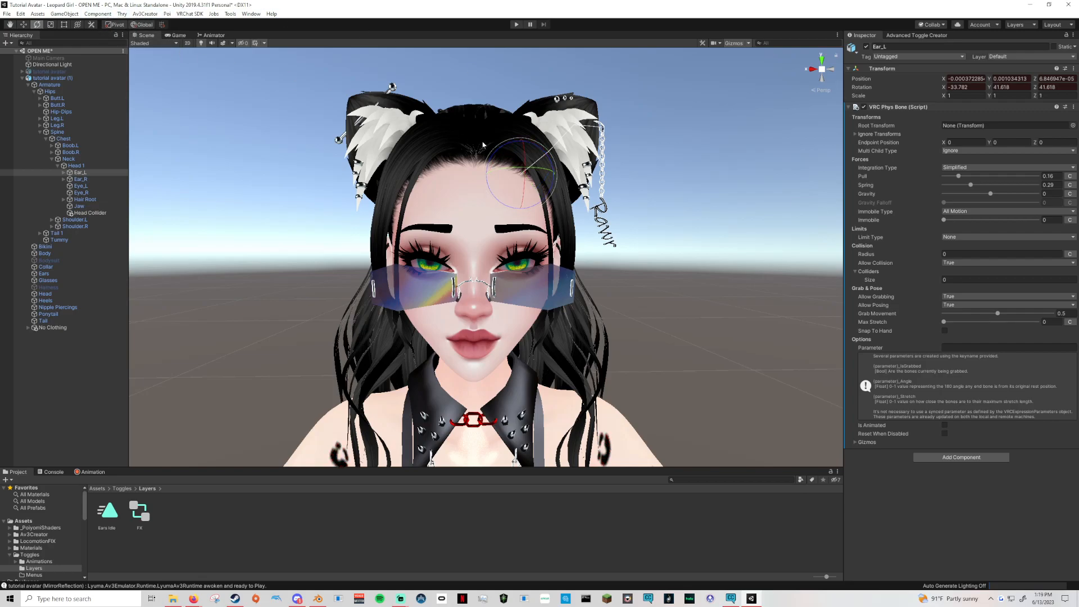
pyautogui.click(115, 25)
pyautogui.click(142, 25)
pyautogui.moveTo(550, 161); pyautogui.dragTo(559, 136)
pyautogui.moveTo(621, 181); pyautogui.dragTo(603, 202, button='middle')
pyautogui.moveTo(514, 189); pyautogui.dragTo(527, 181, button='middle')
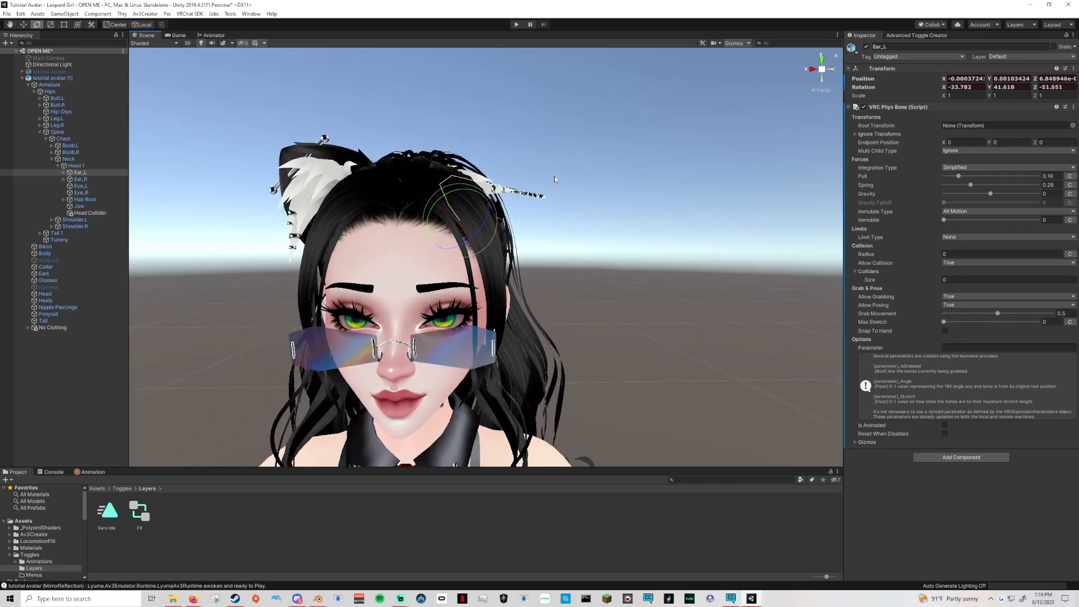
pyautogui.click(449, 206)
pyautogui.click(92, 472)
pyautogui.click(29, 480)
pyautogui.click(286, 404)
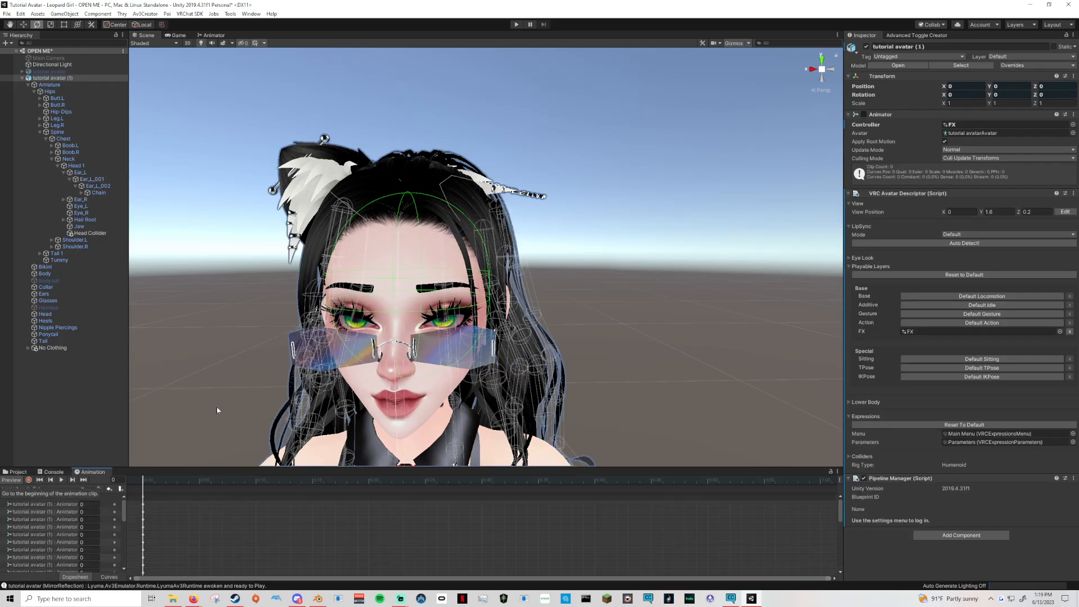
pyautogui.click(18, 473)
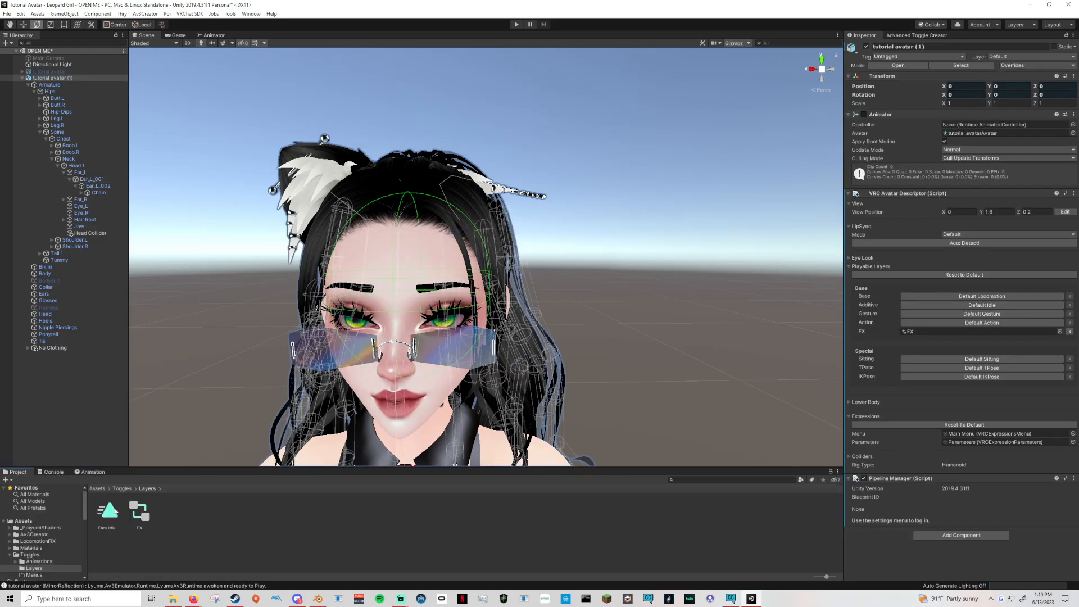
pyautogui.click(90, 472)
pyautogui.press('f')
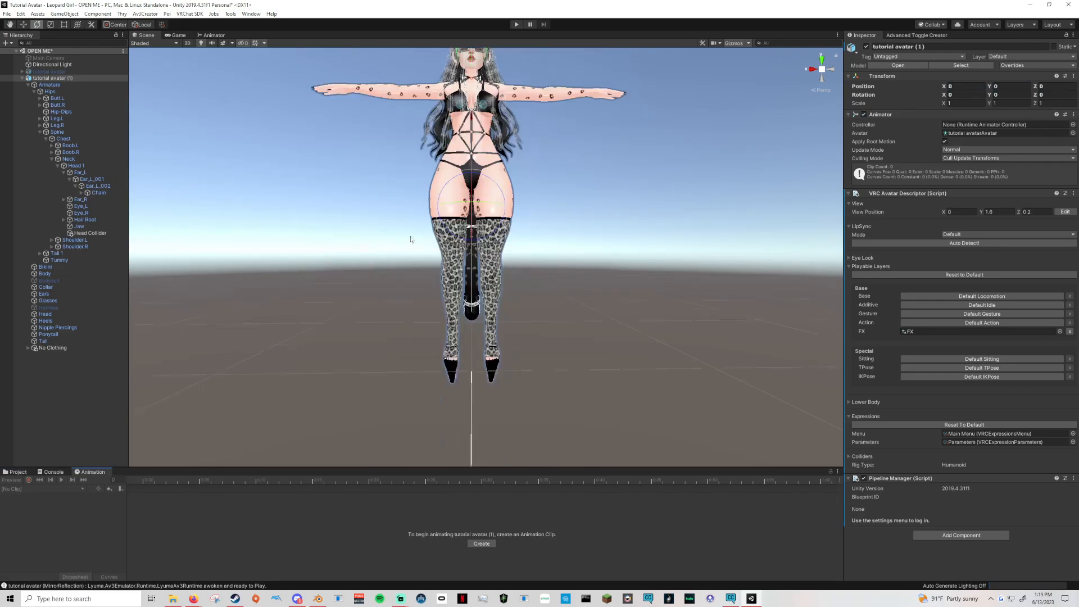
# Step: Delete the altered duplicate avatar, duplicate the original tutorial avatar again and enable the fresh copy
pyautogui.press('Delete')
pyautogui.click(52, 72)
pyautogui.hotkey('ctrl', 'z')
pyautogui.click(38, 84)
pyautogui.click(90, 78)
pyautogui.click(866, 48)
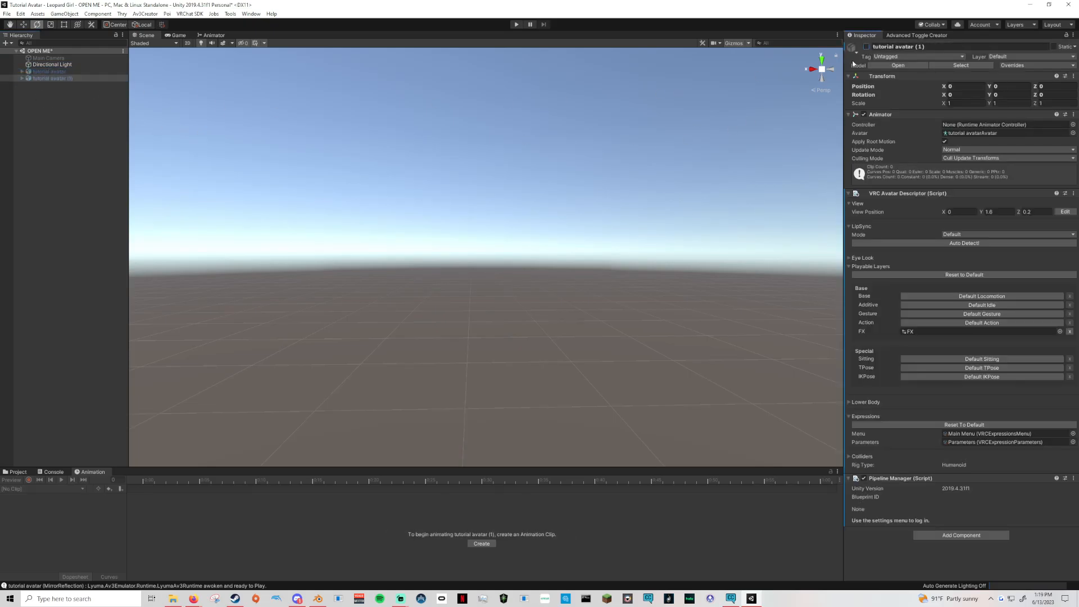
# Step: Assign the FX controller to the fresh copy's Animator and bring up its animation clips
pyautogui.click(15, 472)
pyautogui.moveTo(139, 512); pyautogui.dragTo(920, 135)
pyautogui.click(93, 472)
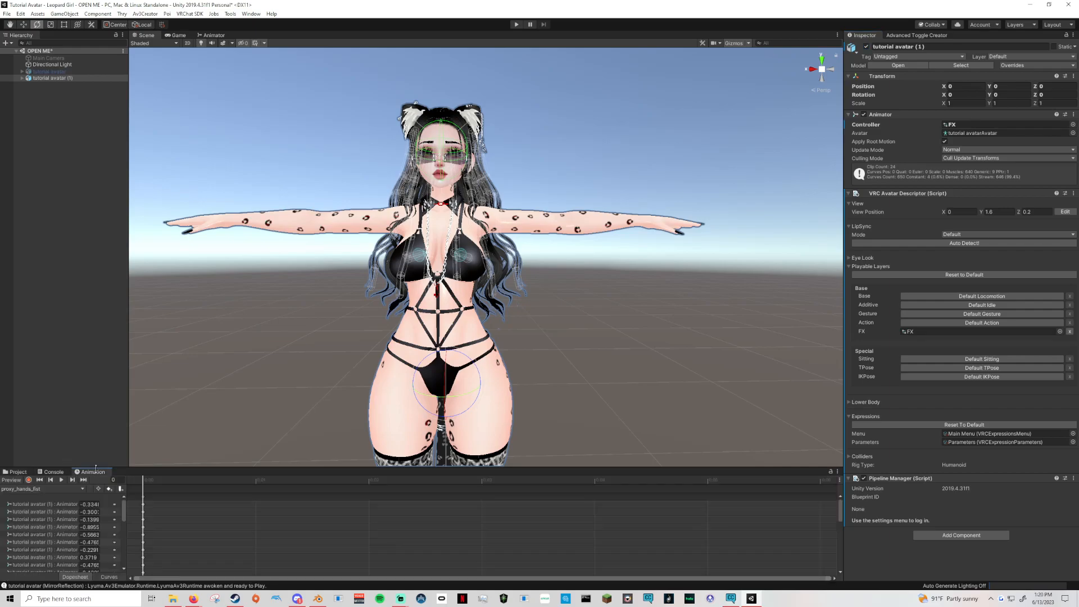
# Step: Create a new animation clip named Ears Idle in the Layers folder, replacing the existing Ears Idle.anim
pyautogui.click(57, 489)
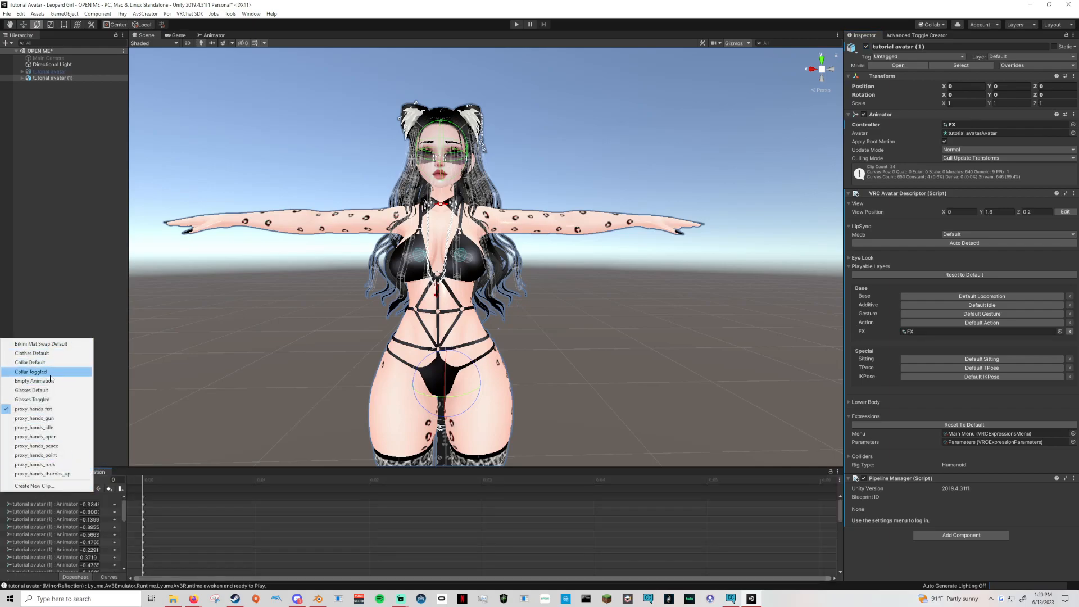
pyautogui.click(51, 486)
pyautogui.write('Ears Idle')
pyautogui.press('Return')
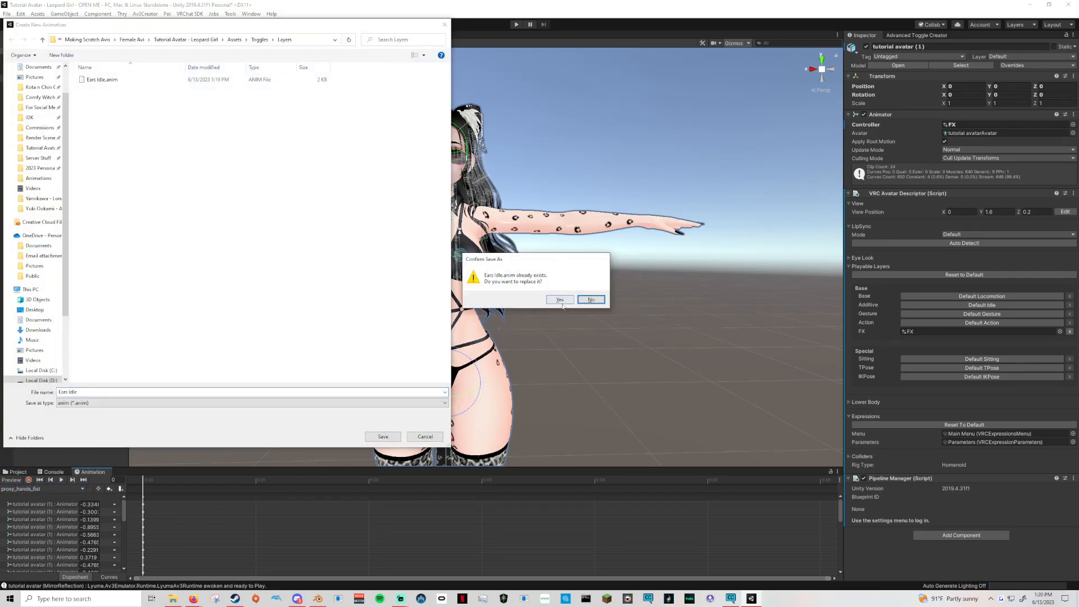
pyautogui.click(562, 300)
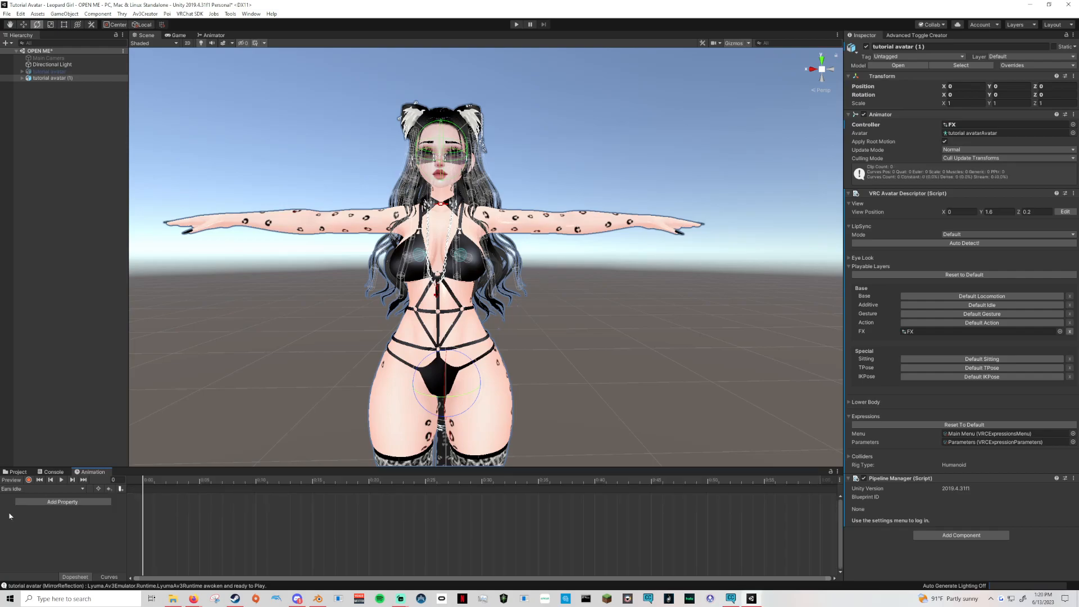
# Step: Turn on keyframe recording for the Ears Idle clip and frame the avatar's head closely
pyautogui.click(22, 78)
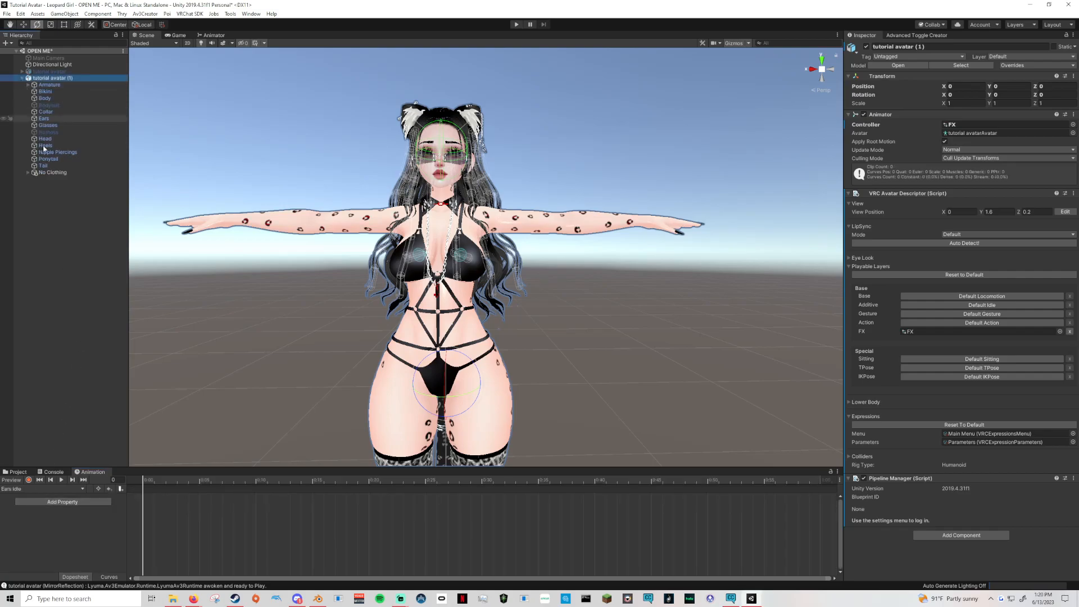
pyautogui.click(29, 479)
pyautogui.moveTo(264, 429); pyautogui.dragTo(317, 233, button='middle')
pyautogui.scroll(5, 339, 332)
# Step: Expand the armature through Hips, Spine, Chest, Neck and Head 1, and select the Ear_L bone with its child shown
pyautogui.click(29, 85)
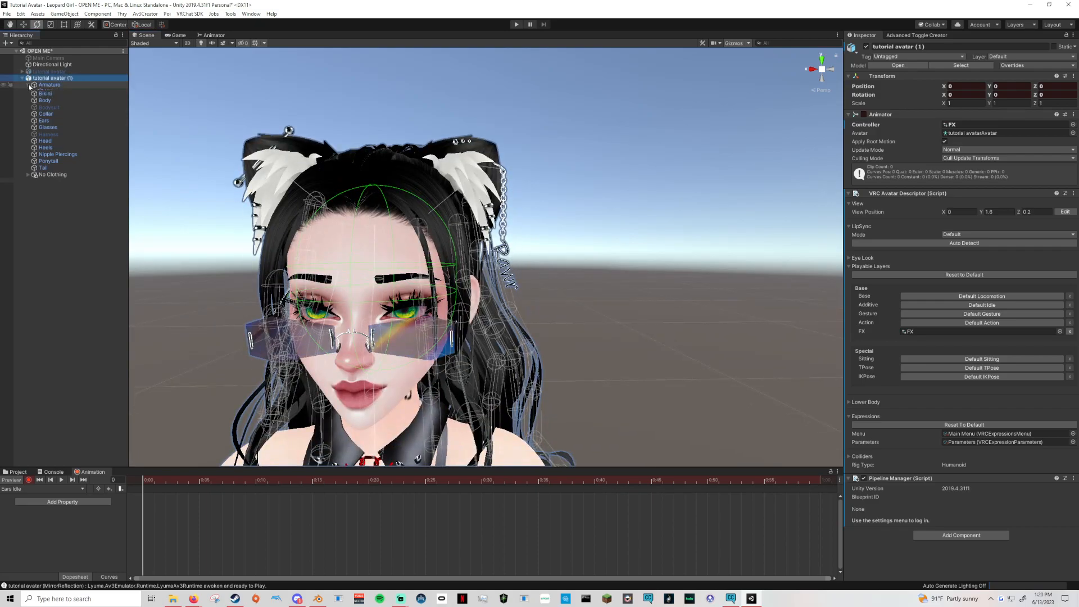
pyautogui.click(35, 91)
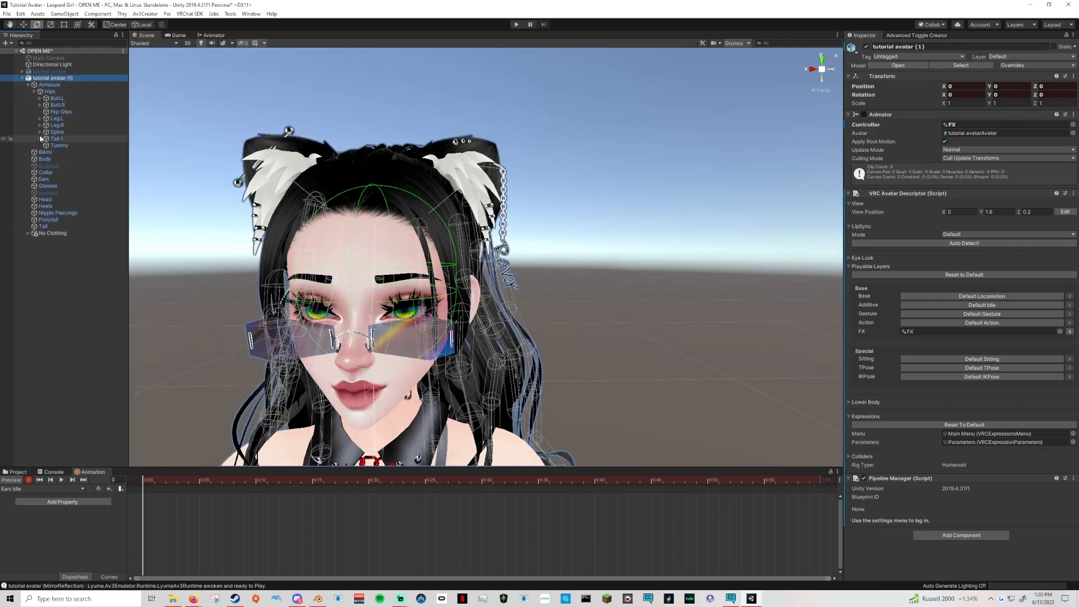
pyautogui.click(40, 132)
pyautogui.click(46, 139)
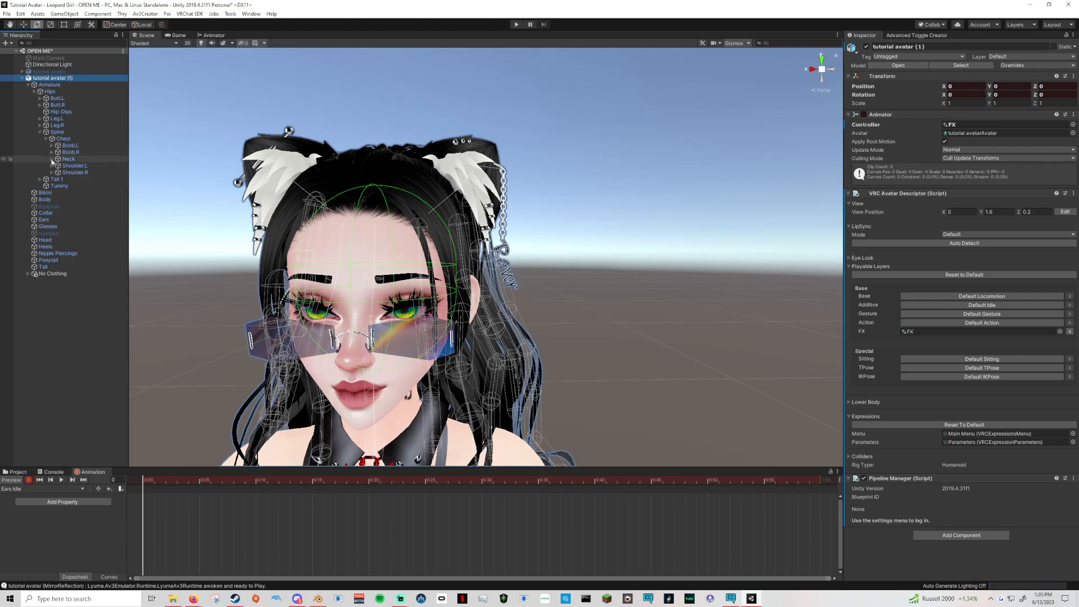
pyautogui.click(52, 159)
pyautogui.click(58, 166)
pyautogui.click(79, 173)
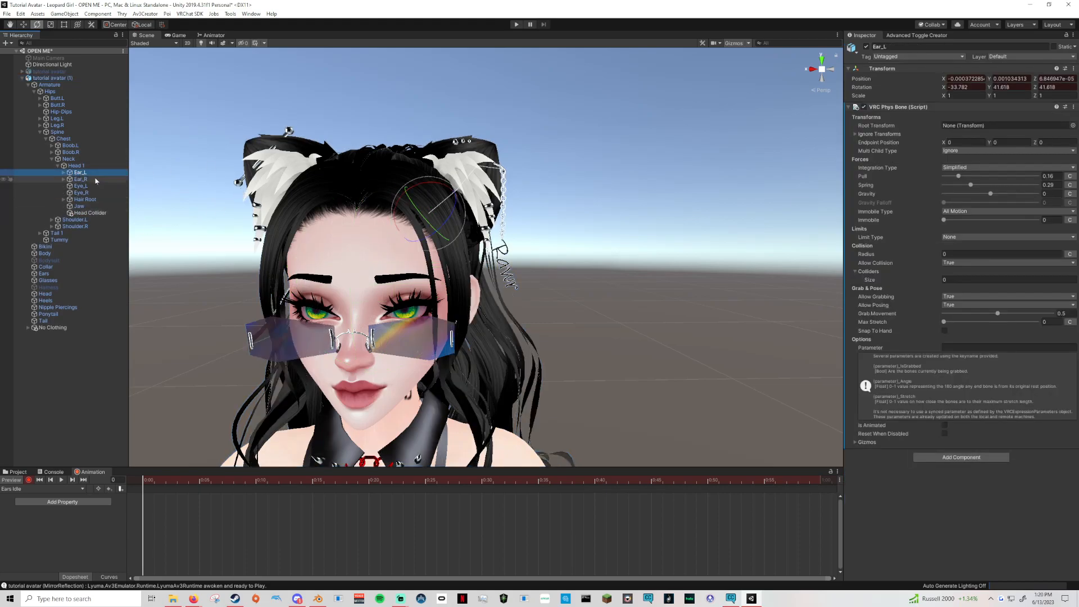
pyautogui.click(64, 172)
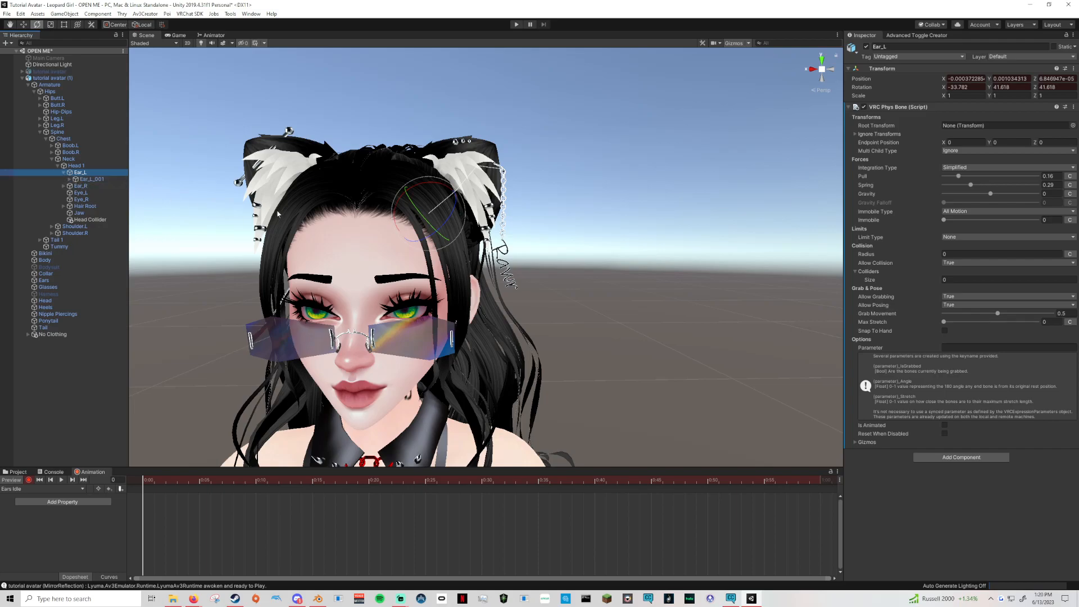
# Step: Switch the handle to Pivot and Global, and key Ear_L at frame 0 with rotation about -30.7, 43.8, 37.6
pyautogui.press('z')
pyautogui.press('x')
pyautogui.moveTo(447, 186); pyautogui.dragTo(420, 243)
pyautogui.hotkey('ctrl', 'z')
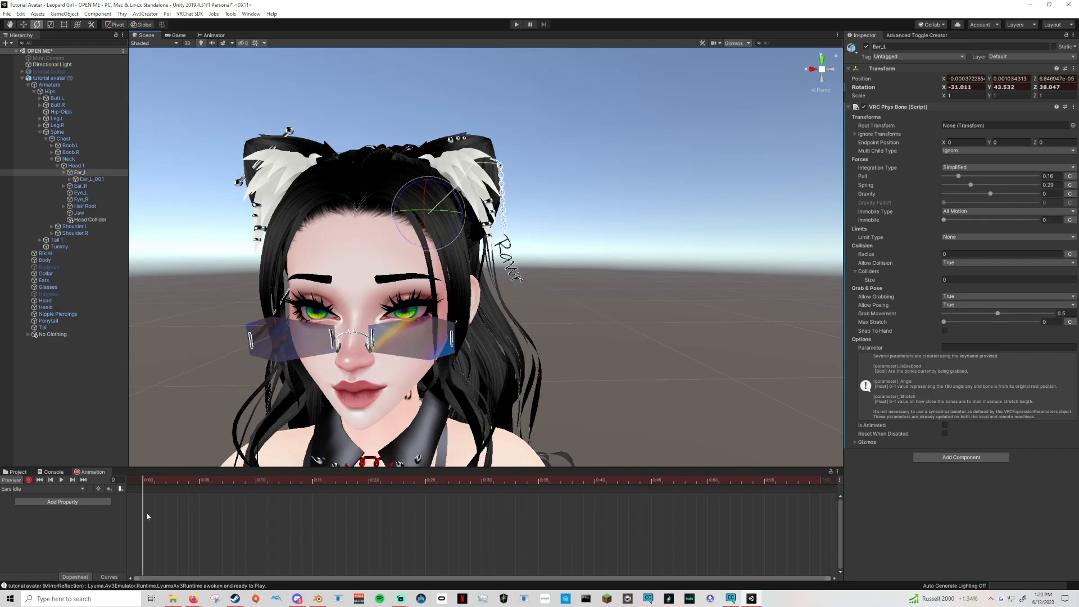
pyautogui.moveTo(462, 207); pyautogui.dragTo(463, 209)
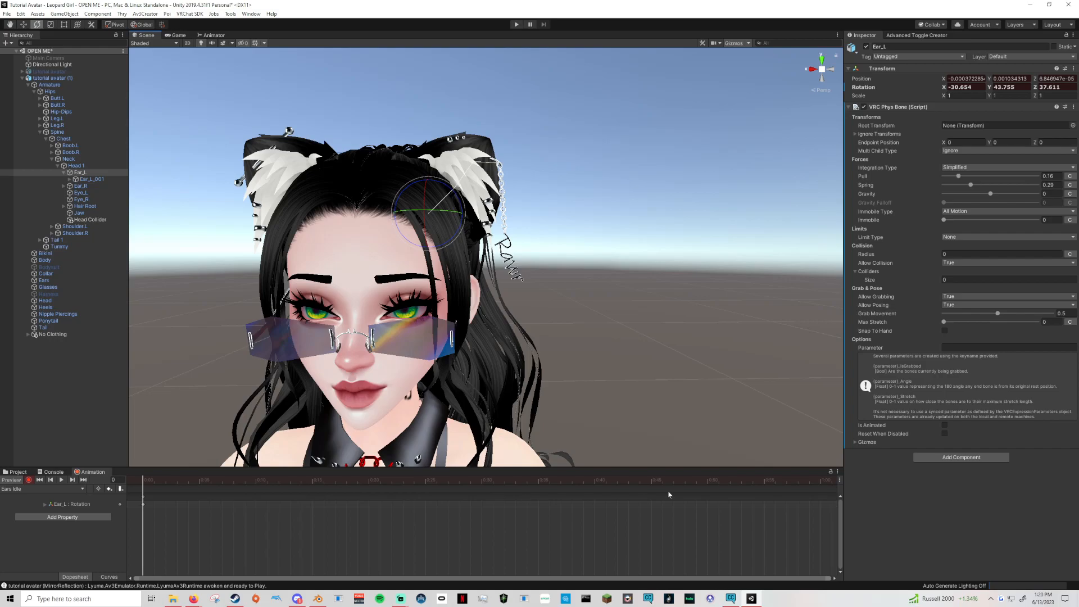
# Step: Key Ear_L rotations of about -27.7, 45.4, 34.1 at frame 30 and -23.5, 47.4, 29.7 at frame 119
pyautogui.scroll(-5, 547, 530)
pyautogui.scroll(-6, 551, 550)
pyautogui.click(190, 481)
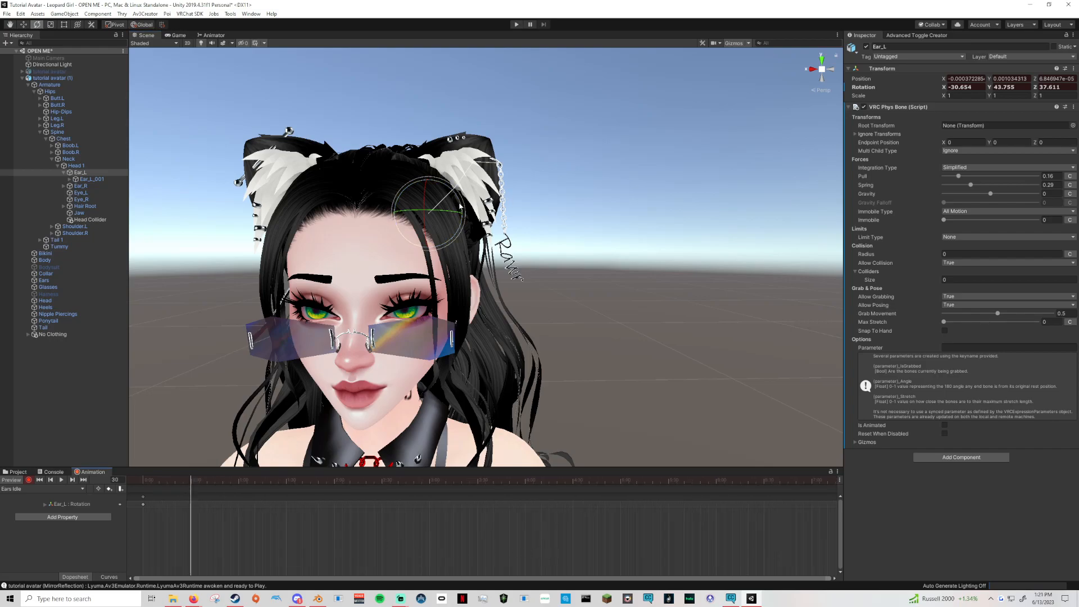
pyautogui.moveTo(449, 210); pyautogui.dragTo(445, 216)
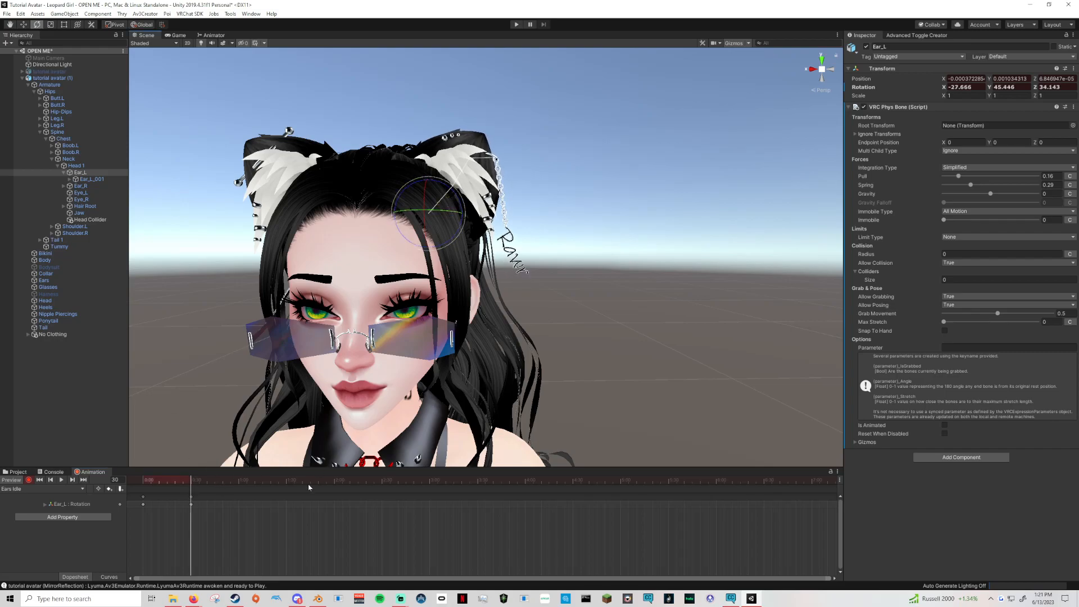
pyautogui.click(334, 481)
pyautogui.moveTo(459, 196); pyautogui.dragTo(419, 339)
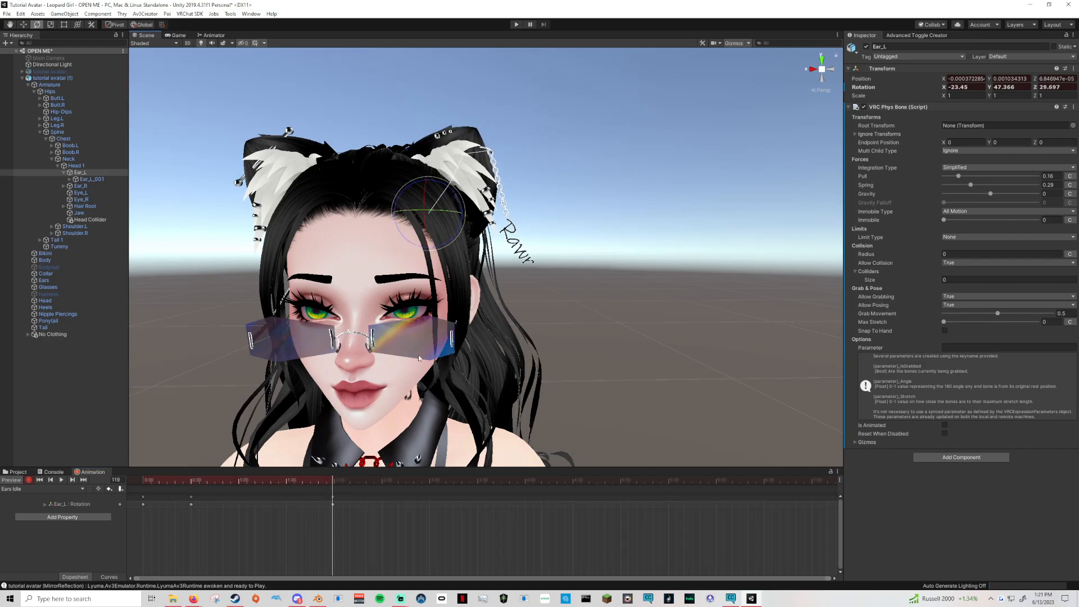
# Step: Key further Ear_L rotations at frame 181, about 4:00 and 5:00, and frame 330, ending at about -41, 34.5, 53.2
pyautogui.click(431, 482)
pyautogui.moveTo(461, 204); pyautogui.dragTo(479, 297)
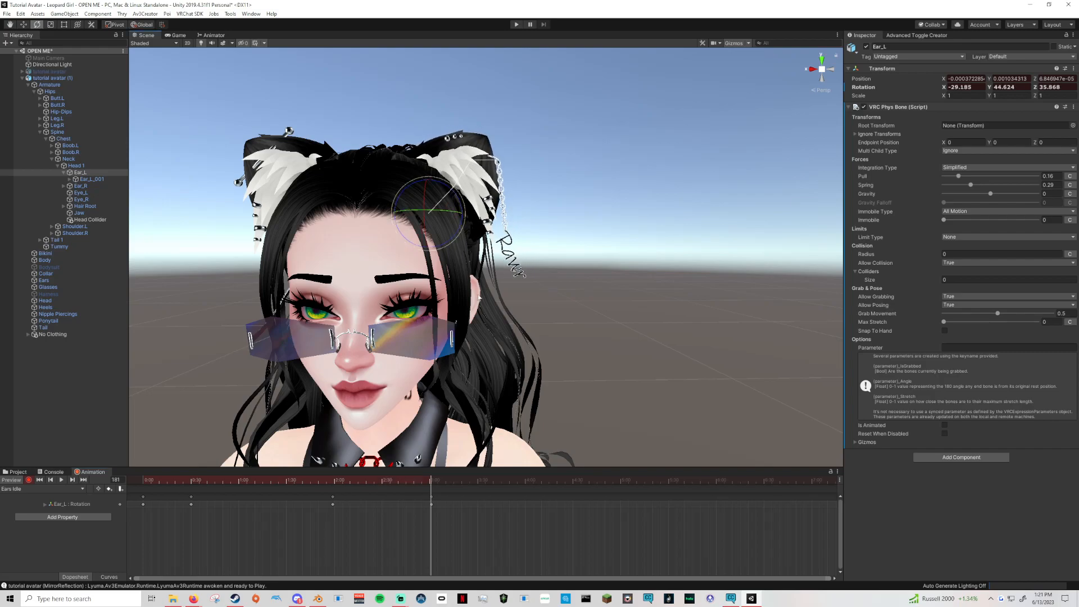
pyautogui.click(523, 482)
pyautogui.moveTo(478, 204); pyautogui.dragTo(491, 267)
pyautogui.click(621, 483)
pyautogui.moveTo(465, 205); pyautogui.dragTo(472, 257)
pyautogui.click(669, 481)
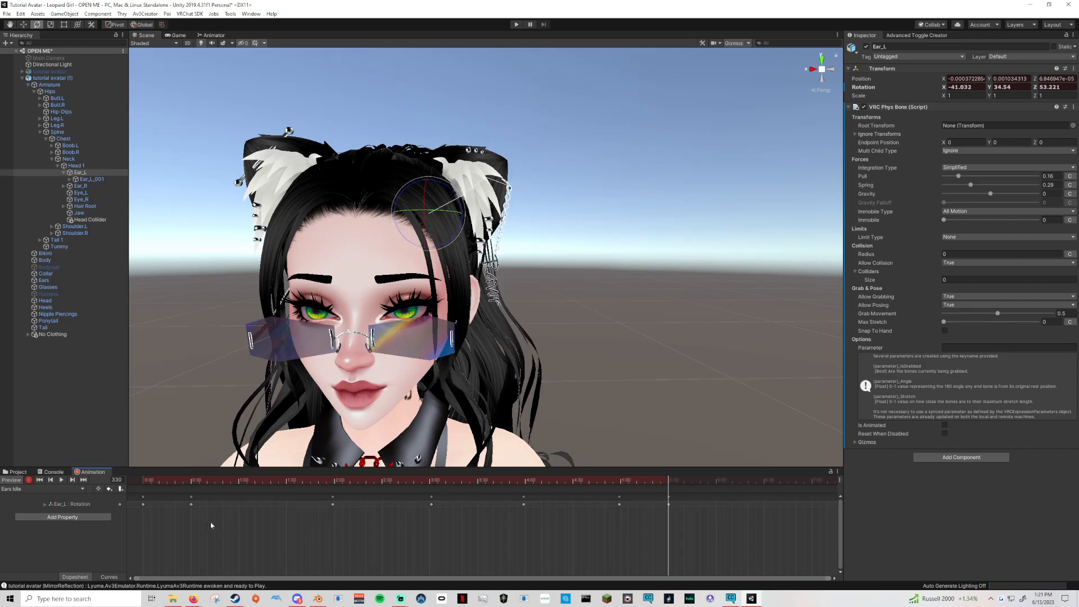
# Step: Play the Ears Idle clip and scrub to its last keyframe to check the ear's motion
pyautogui.click(61, 479)
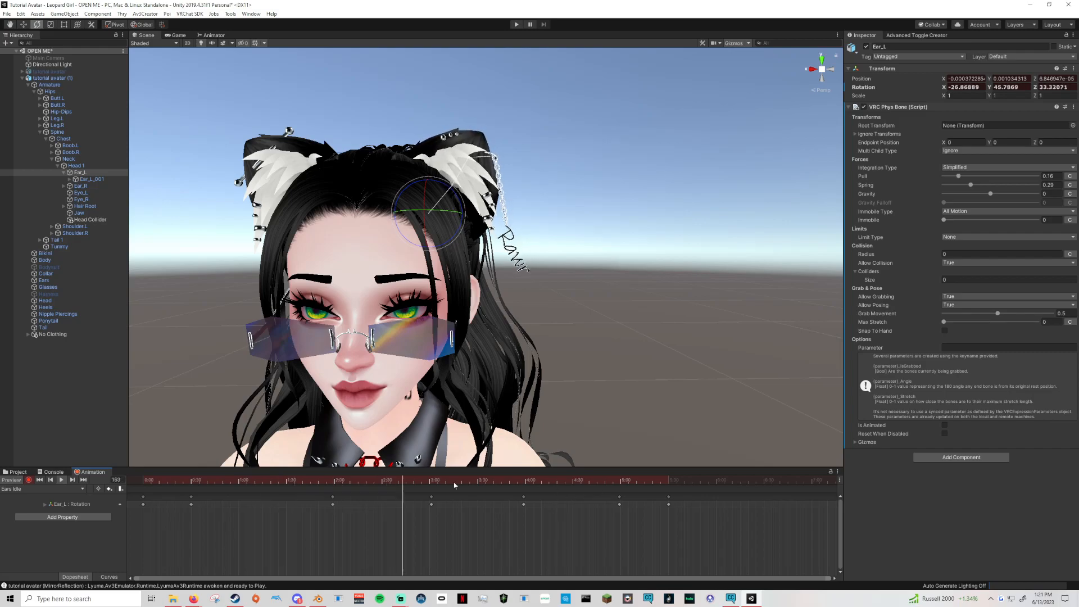
pyautogui.click(61, 481)
pyautogui.moveTo(599, 481); pyautogui.dragTo(669, 509)
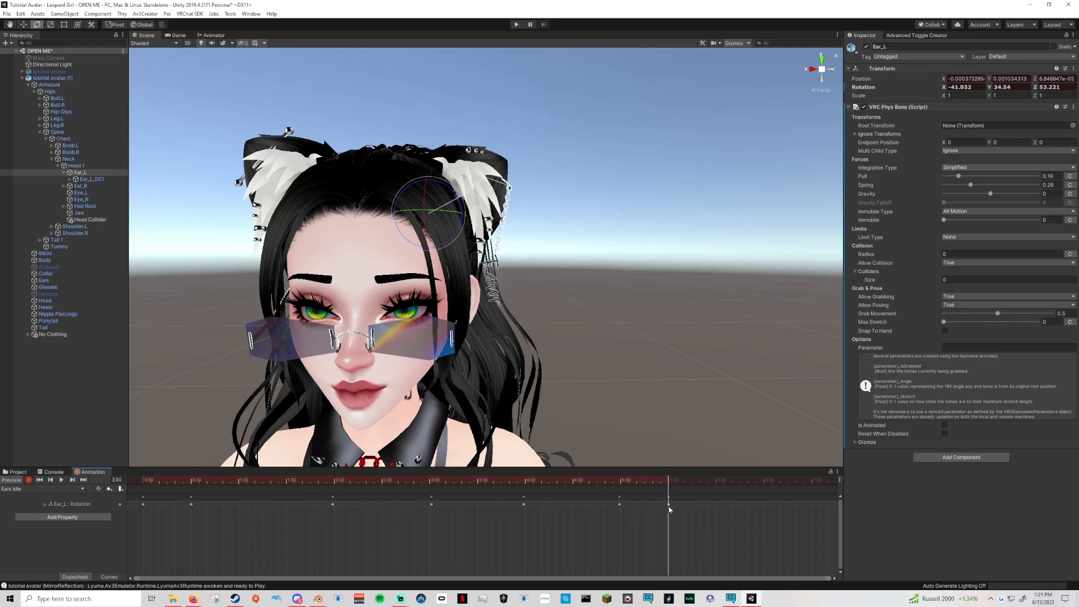
# Step: Copy the first Ear_L keyframe to frame 421 and move the copy back to about 6:00
pyautogui.click(144, 497)
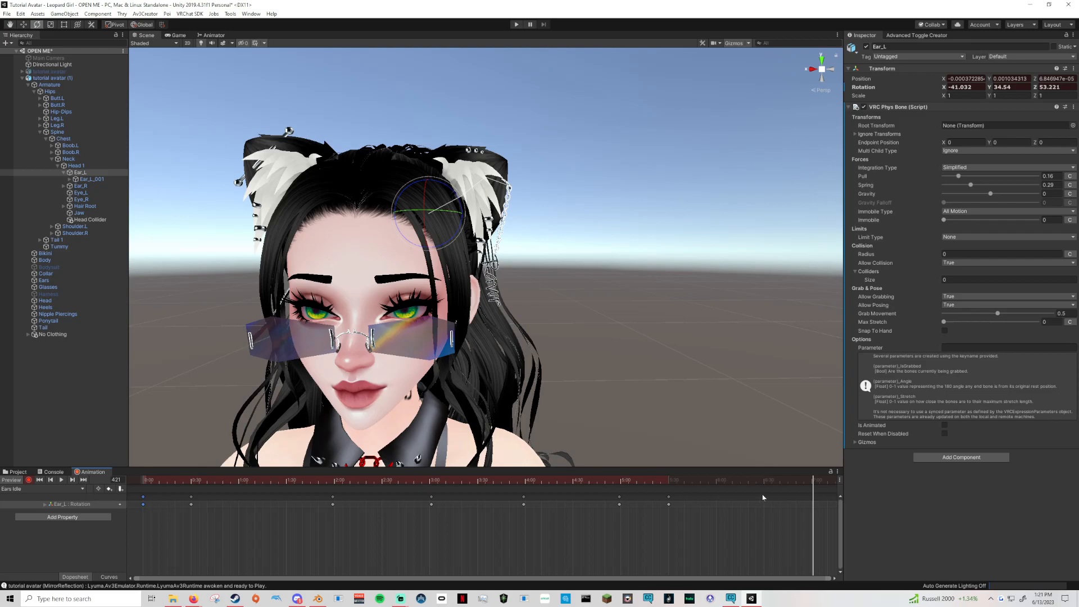
pyautogui.hotkey('ctrl', 'v')
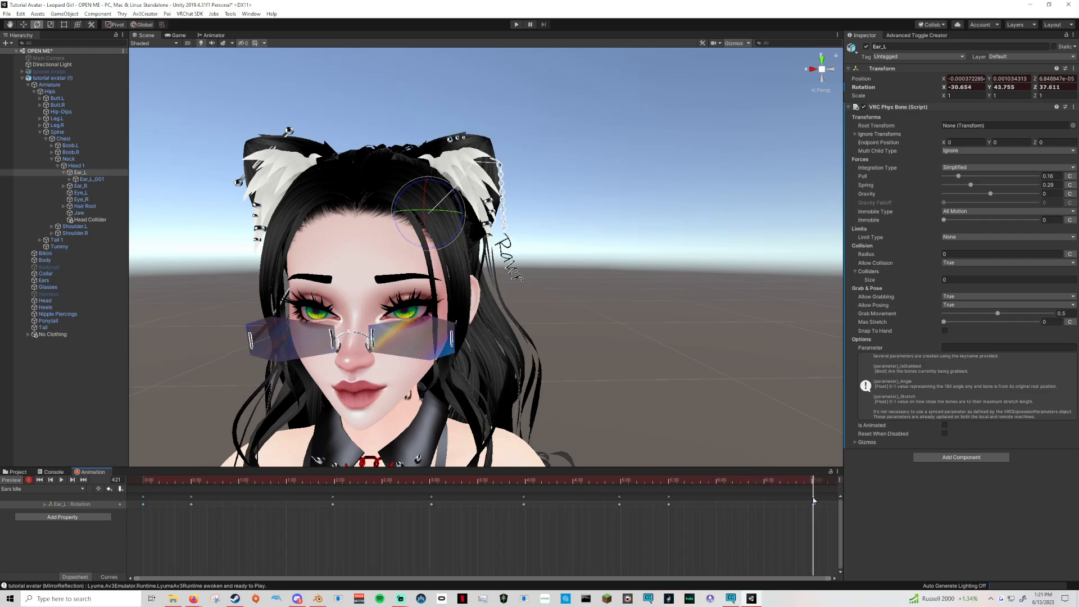
pyautogui.moveTo(778, 499); pyautogui.dragTo(765, 498)
pyautogui.moveTo(766, 498); pyautogui.dragTo(718, 494)
# Step: Preview the clip while moving its closing keyframe to about 6:20, and return the playhead to frame 0
pyautogui.click(62, 479)
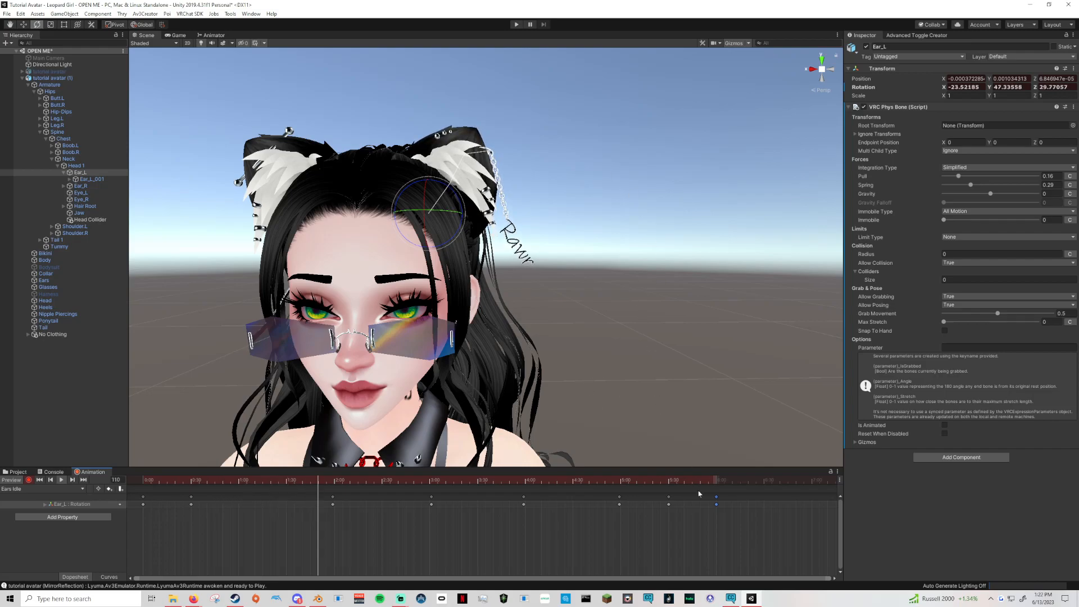
pyautogui.moveTo(717, 497); pyautogui.dragTo(747, 497)
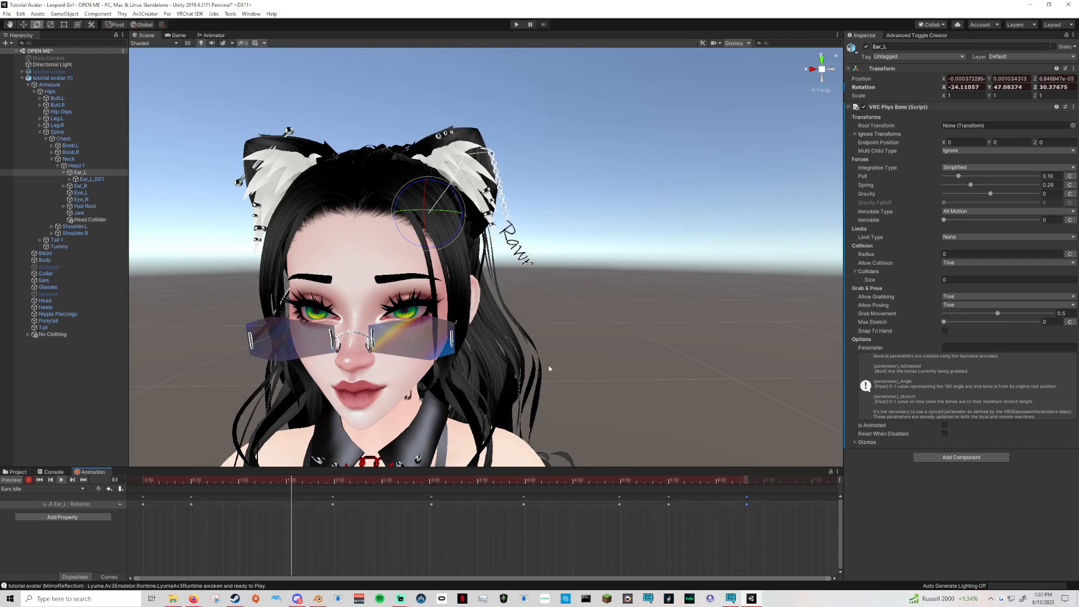
pyautogui.scroll(-5, 547, 371)
pyautogui.scroll(1, 556, 341)
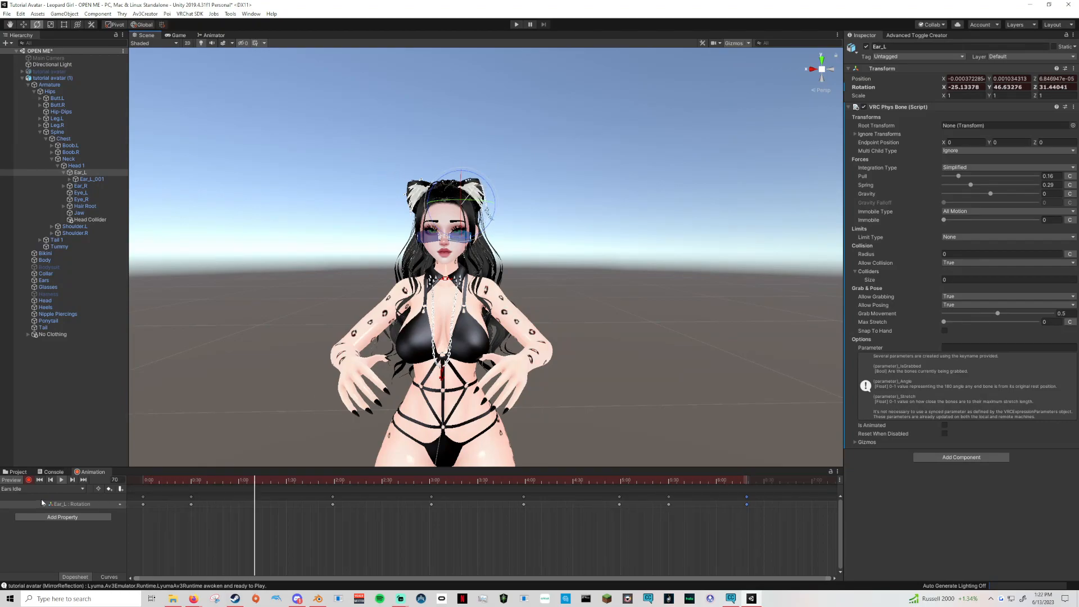
pyautogui.click(142, 479)
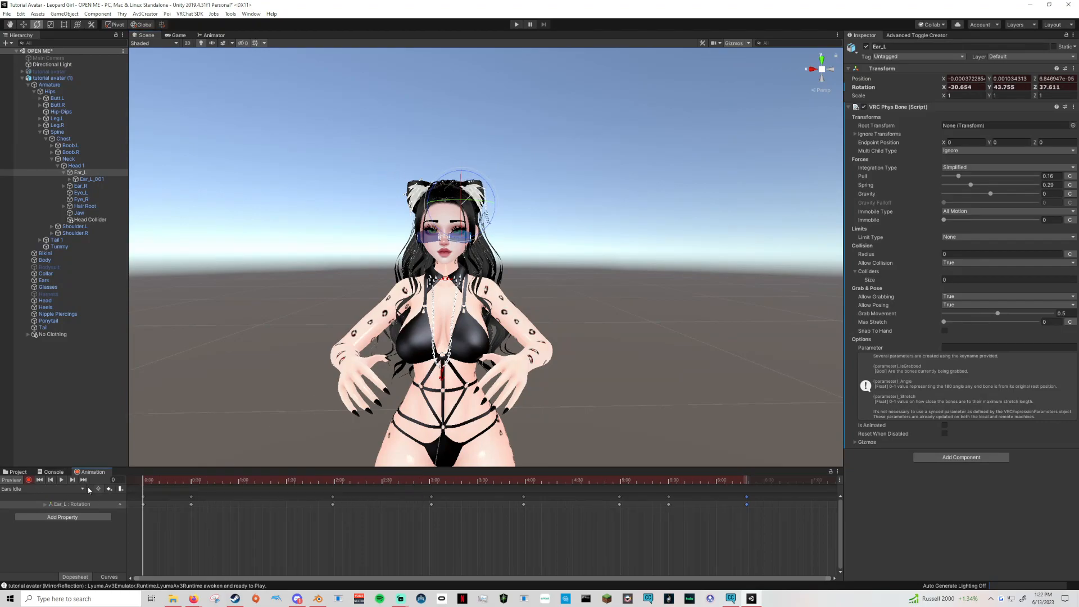
# Step: Key the Ear_R bone's rotation at about -35.4, -40.3, -43.9 at 0:00 and -39.4, -36.5, -50.2 at 0:30
pyautogui.click(83, 186)
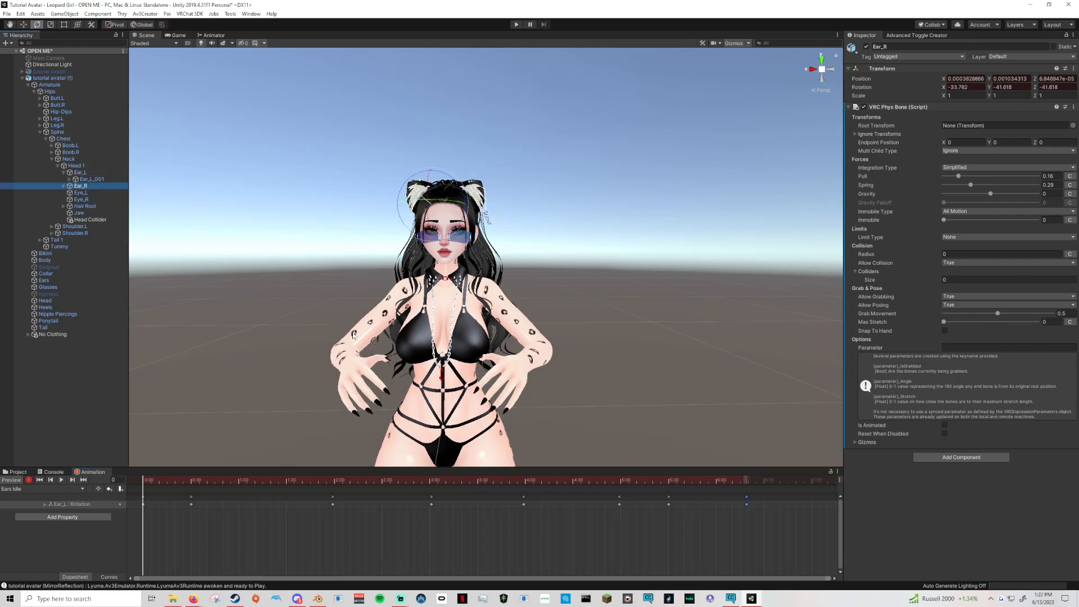
pyautogui.moveTo(462, 218); pyautogui.dragTo(464, 214)
pyautogui.click(191, 482)
pyautogui.moveTo(449, 233); pyautogui.dragTo(456, 228)
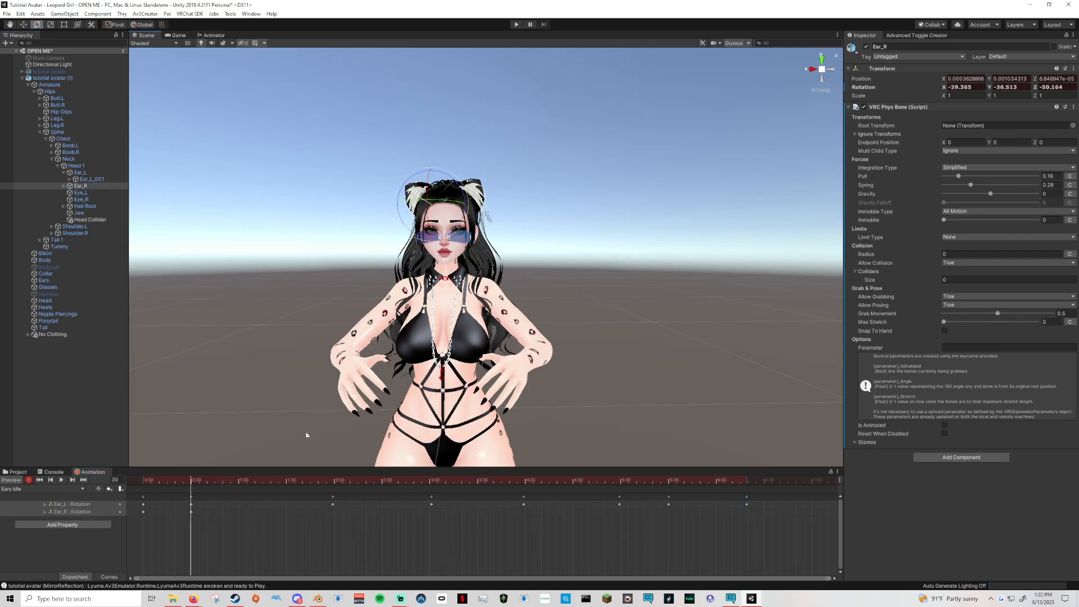
# Step: Copy Ear_R's first keyframe to frames 61 and 241, its 0:30 keyframe to frame 271, and its 1:00 keyframe to frame 300
pyautogui.click(142, 511)
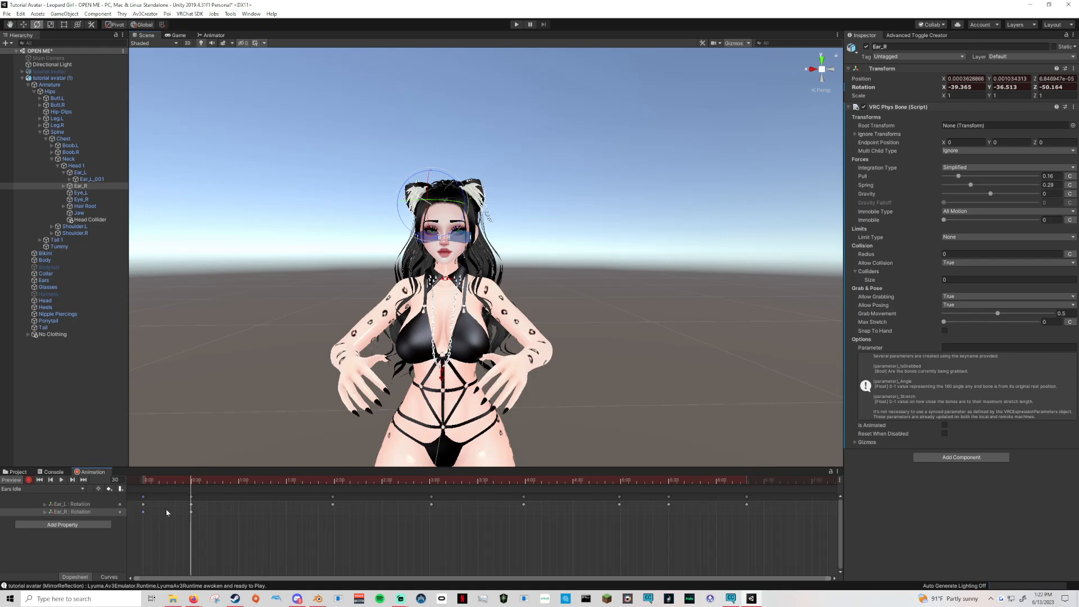
pyautogui.click(240, 482)
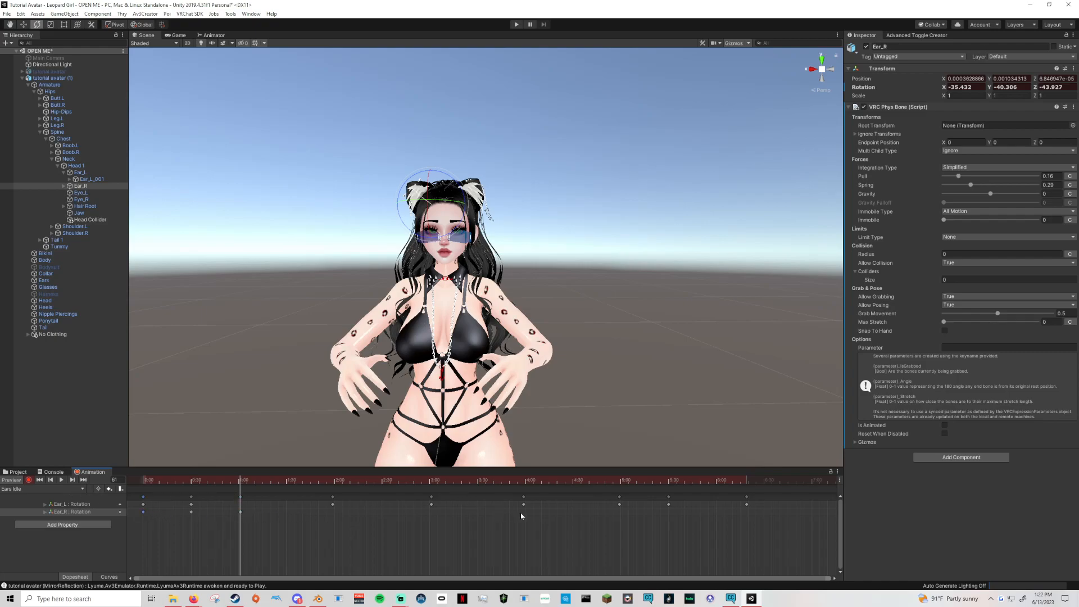
pyautogui.click(527, 483)
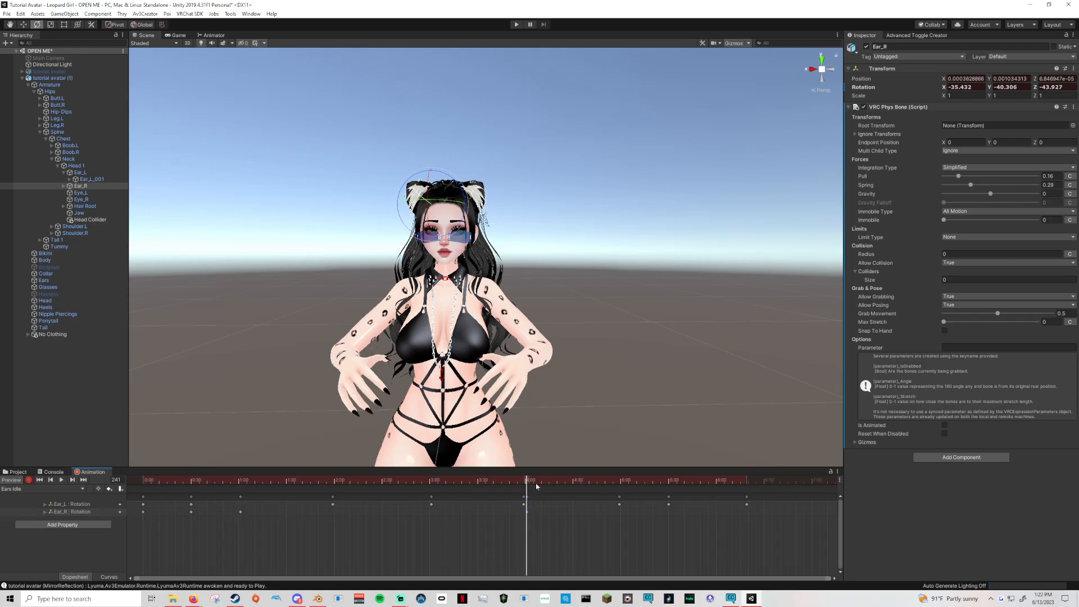
pyautogui.click(192, 512)
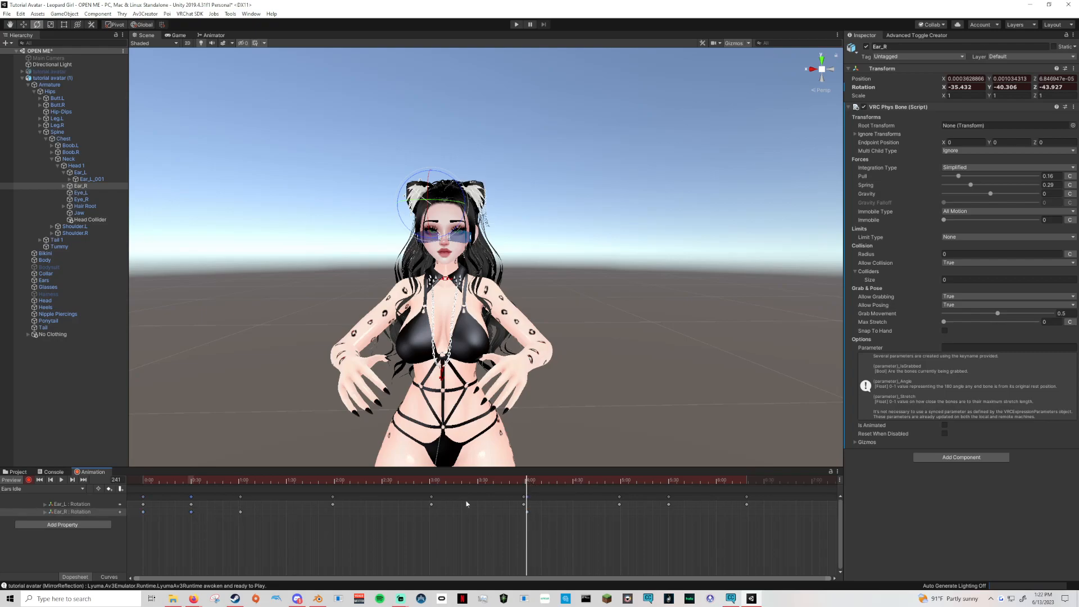
pyautogui.click(574, 482)
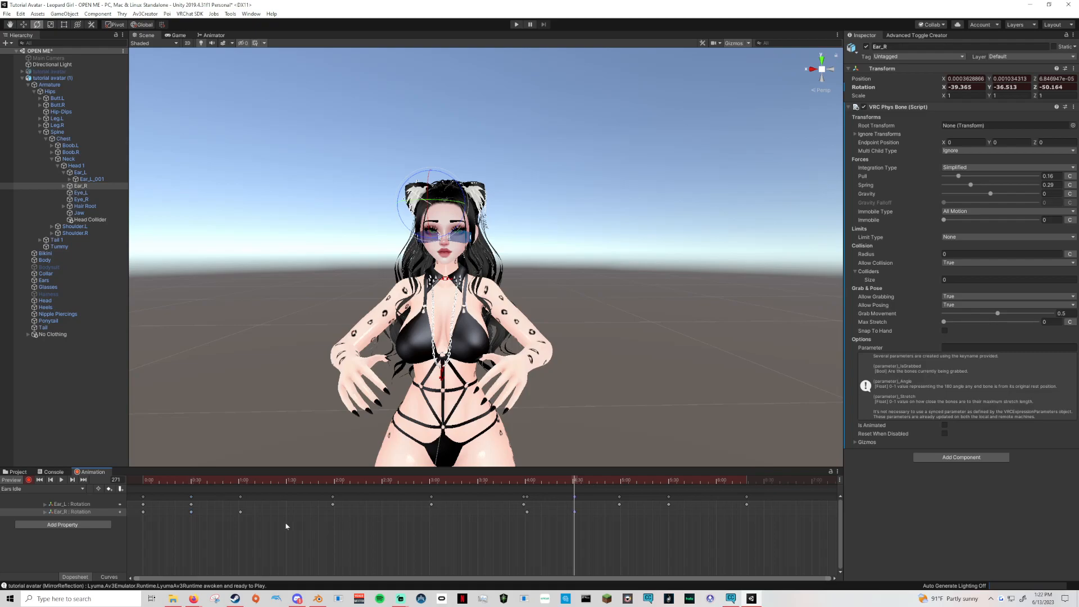
pyautogui.click(621, 481)
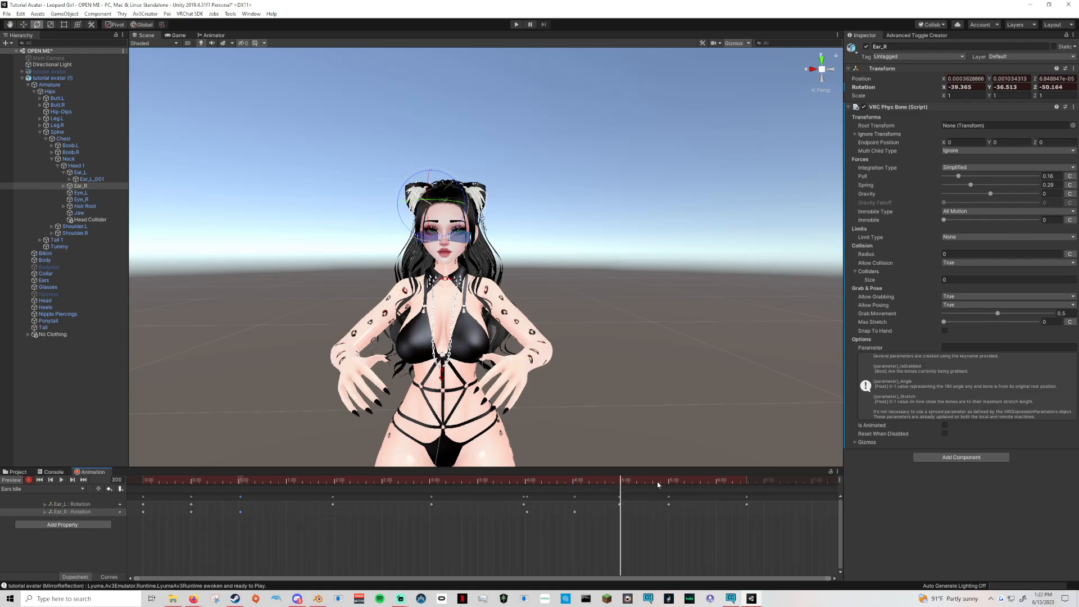
# Step: Preview the Ears Idle clip, then remove the Ear_R rotation property from it
pyautogui.click(62, 481)
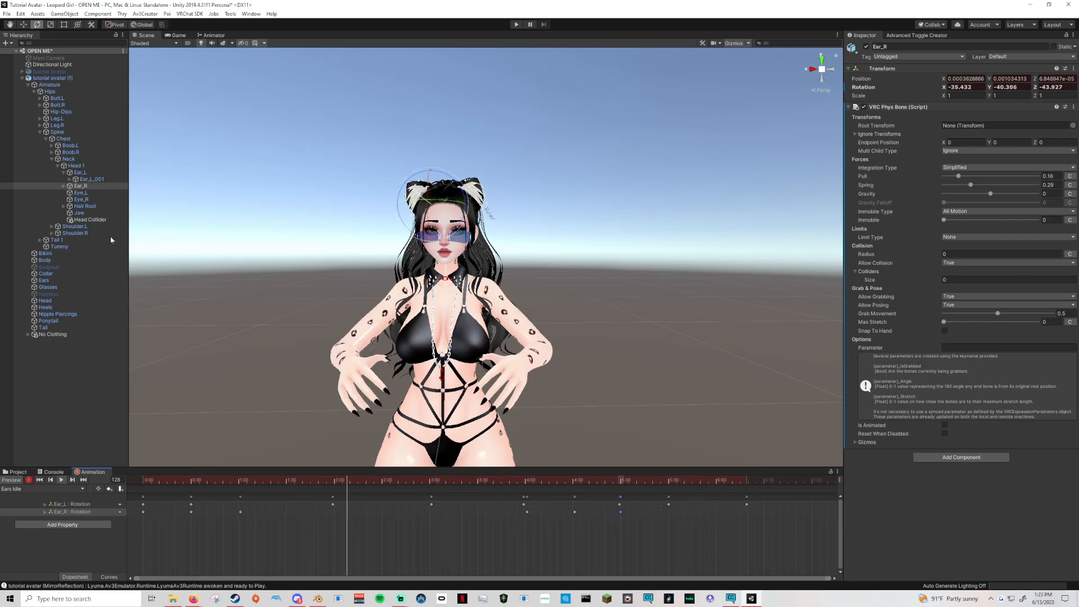
pyautogui.click(120, 512)
pyautogui.click(139, 521)
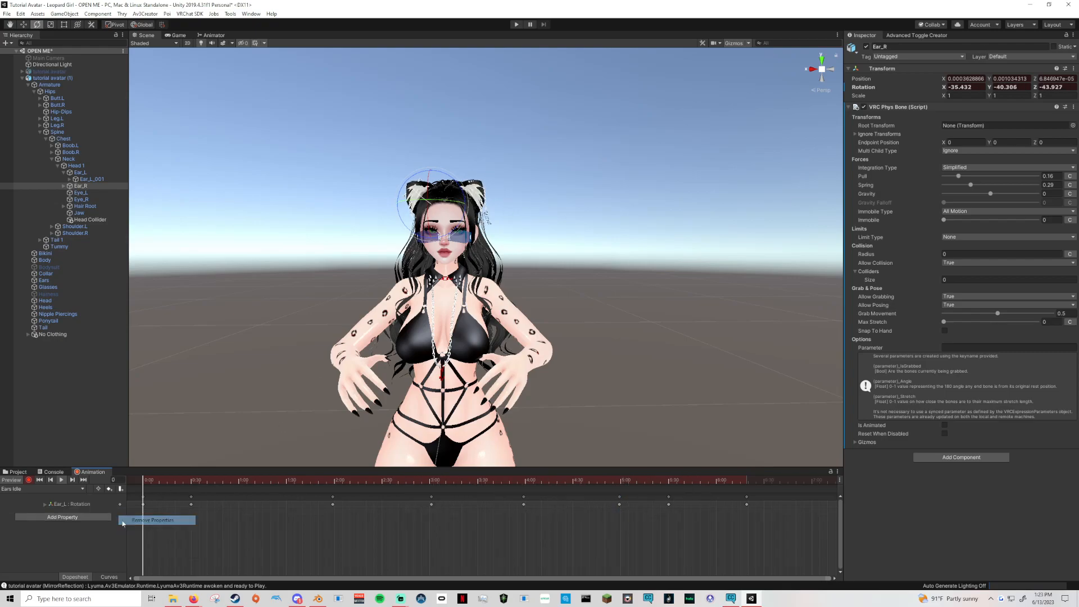
pyautogui.click(61, 479)
# Step: Expand the Ear_R bone chain and try rotating the tip bone Ear_R_002
pyautogui.click(79, 185)
pyautogui.click(63, 185)
pyautogui.click(69, 192)
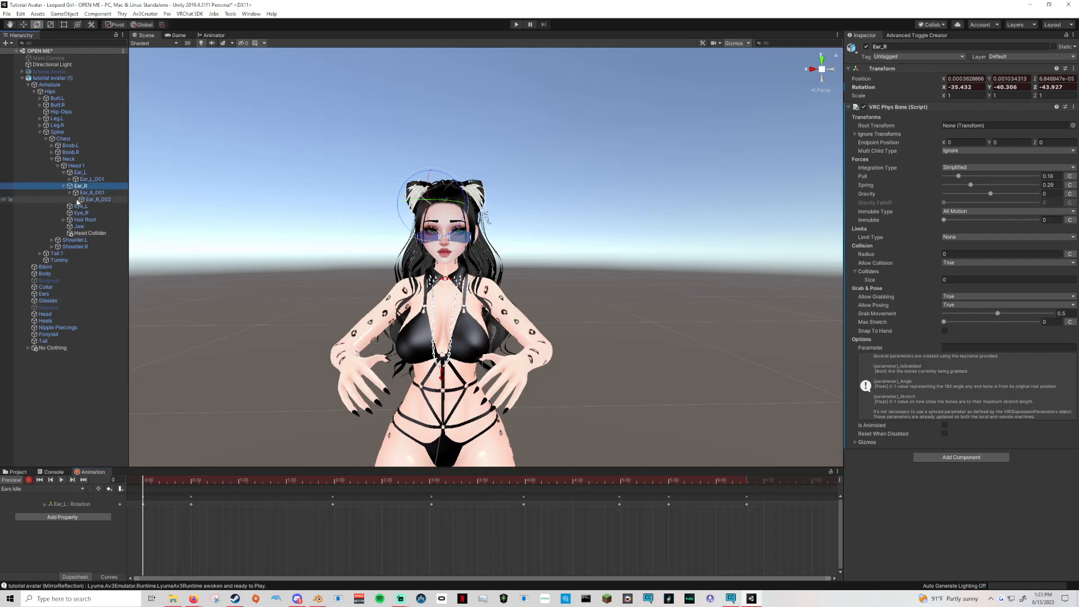
pyautogui.click(96, 199)
pyautogui.moveTo(431, 199); pyautogui.dragTo(376, 223)
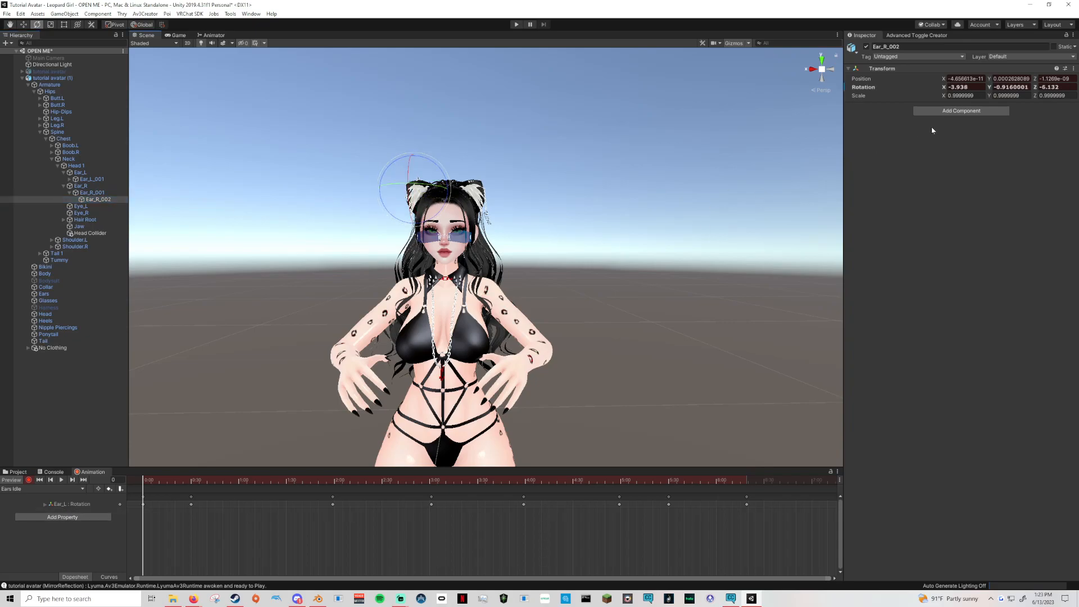
# Step: Key Ear_R_001's rotation at about 9.7, 3.5, -18.5 at 0:00 and another rotation at 0:30, then copy the first keyframe to frame 60
pyautogui.click(92, 192)
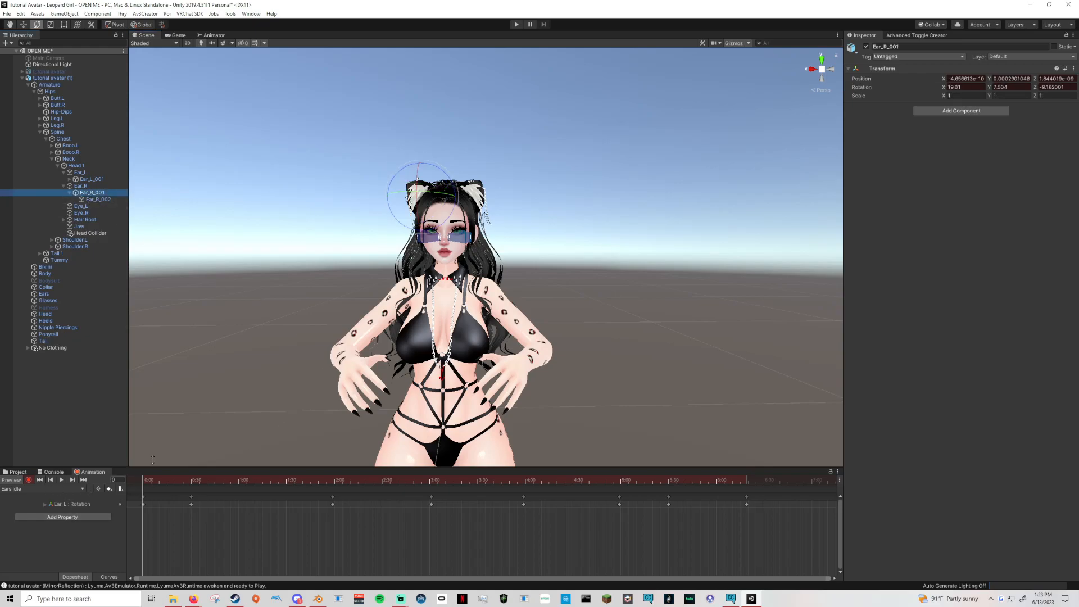
pyautogui.moveTo(445, 227)
pyautogui.mouseDown()
pyautogui.moveTo(449, 217)
pyautogui.moveTo(435, 233)
pyautogui.mouseUp()
pyautogui.click(192, 481)
pyautogui.click(239, 481)
pyautogui.click(142, 512)
pyautogui.hotkey('ctrl', 'v')
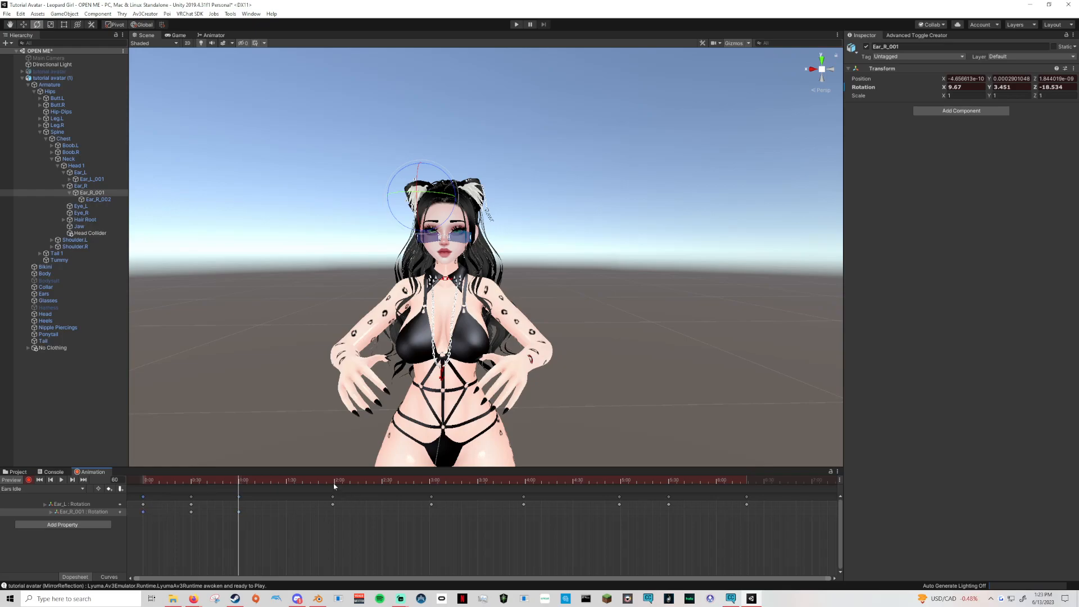
# Step: Repeat Ear_R_001's motion by copying its 0:00, 0:30 and 1:00 keyframes to about 4:00, 4:30 and 5:00
pyautogui.click(524, 481)
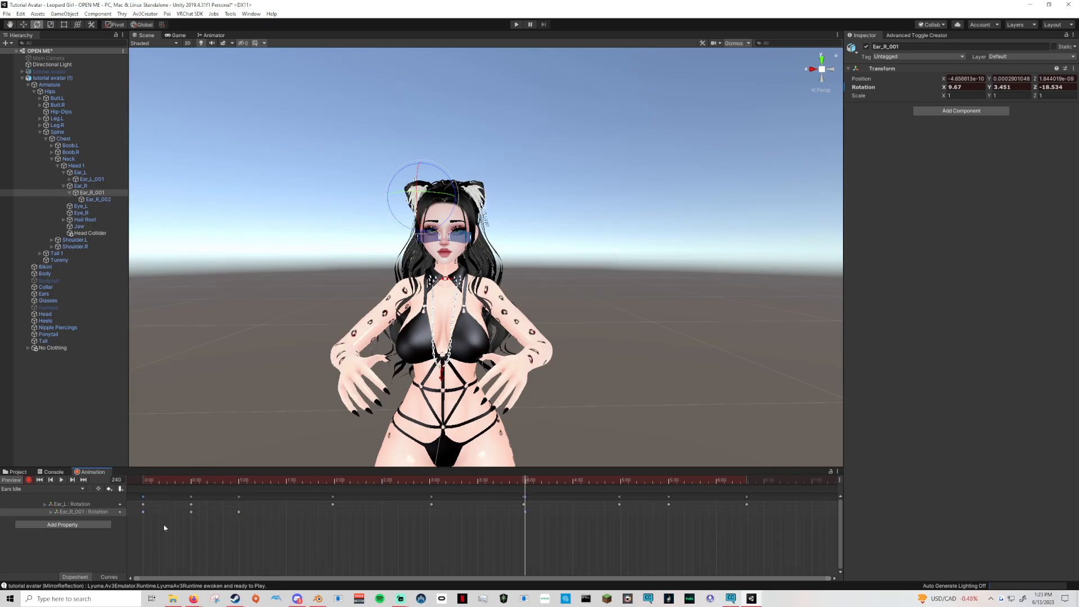
pyautogui.click(576, 481)
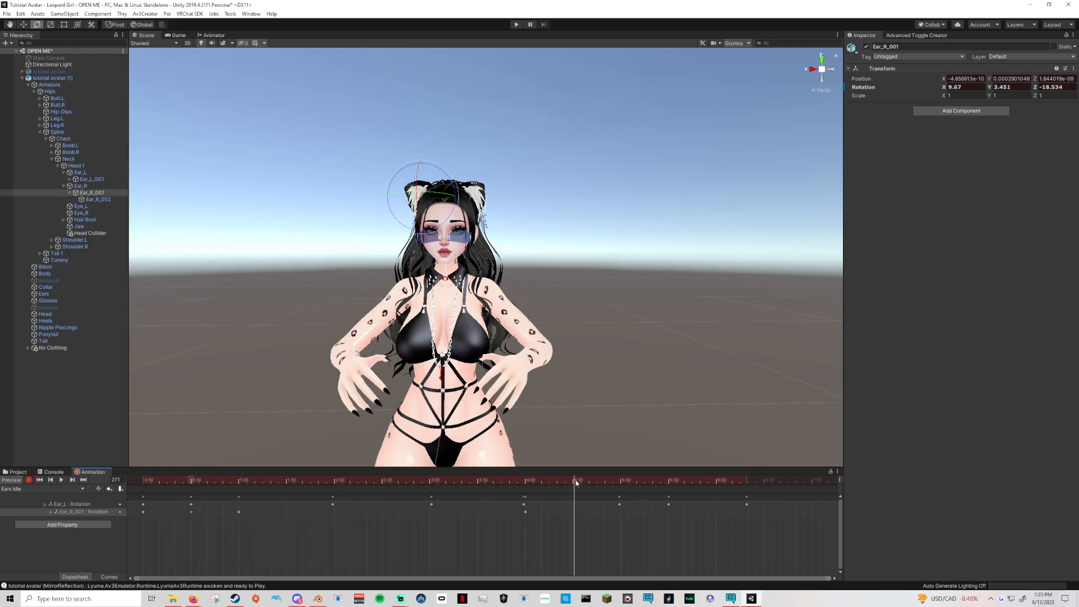
pyautogui.click(572, 481)
pyautogui.hotkey('ctrl', 'v')
pyautogui.click(239, 511)
pyautogui.click(622, 481)
pyautogui.hotkey('ctrl', 'v')
# Step: Play the Ears Idle clip and check the motion of both ears up close
pyautogui.click(61, 480)
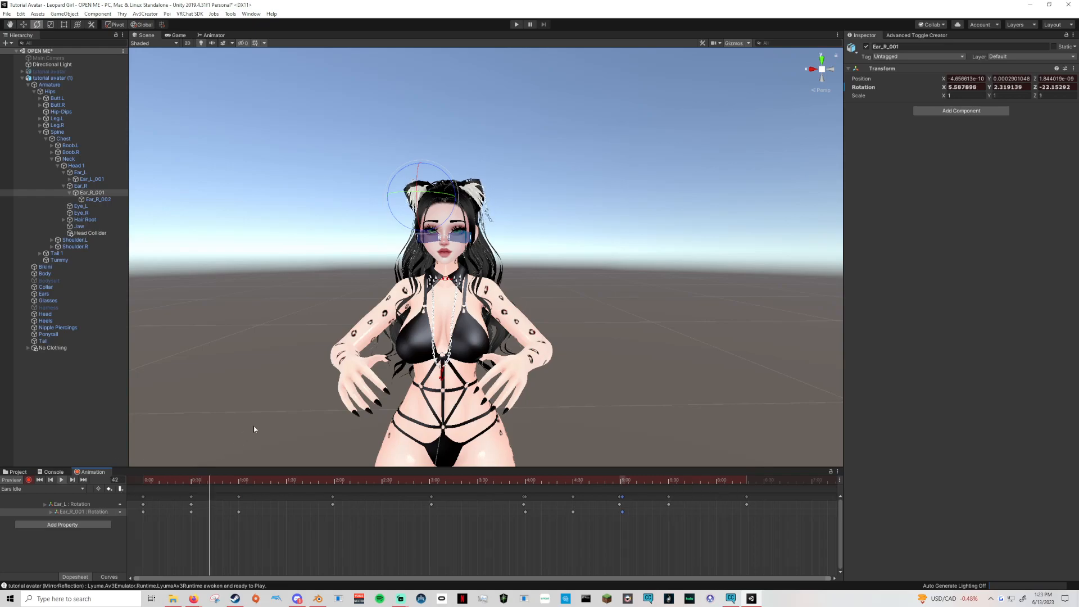
pyautogui.click(315, 295)
pyautogui.scroll(5, 315, 295)
pyautogui.scroll(-1, 486, 259)
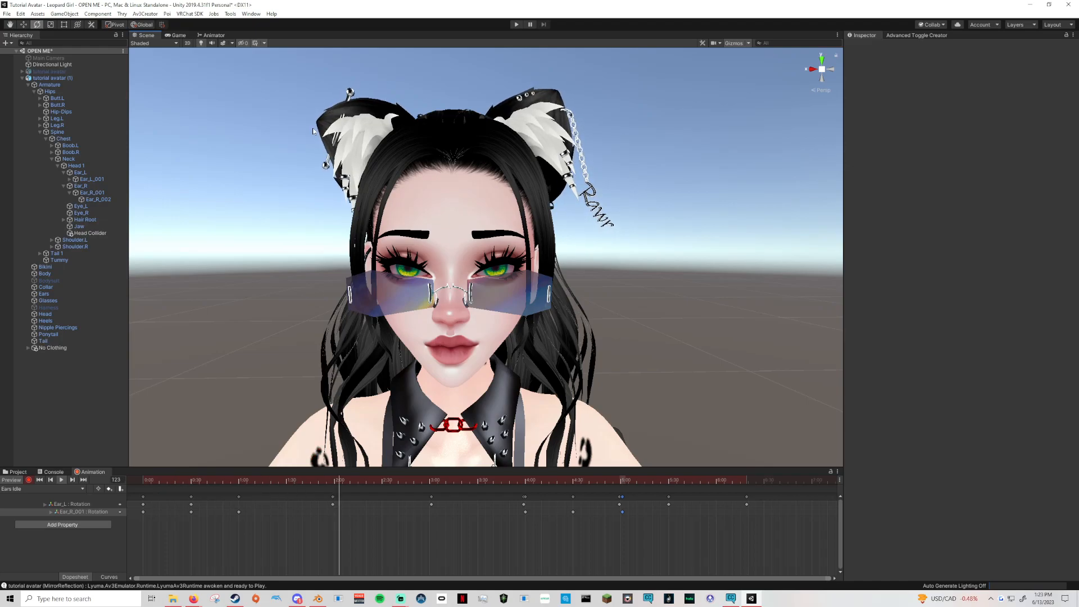
# Step: Stop recording the ear animation and create a new animation clip named Tail Idel
pyautogui.click(29, 480)
pyautogui.scroll(-10, 481, 364)
pyautogui.scroll(6, 481, 364)
pyautogui.moveTo(481, 364); pyautogui.dragTo(457, 336, button='middle')
pyautogui.moveTo(595, 354); pyautogui.dragTo(545, 362, button='right')
pyautogui.moveTo(545, 362); pyautogui.dragTo(413, 369, button='middle')
pyautogui.moveTo(607, 365); pyautogui.dragTo(495, 393, button='right')
pyautogui.moveTo(495, 393); pyautogui.dragTo(395, 395, button='middle')
pyautogui.click(43, 489)
pyautogui.click(43, 488)
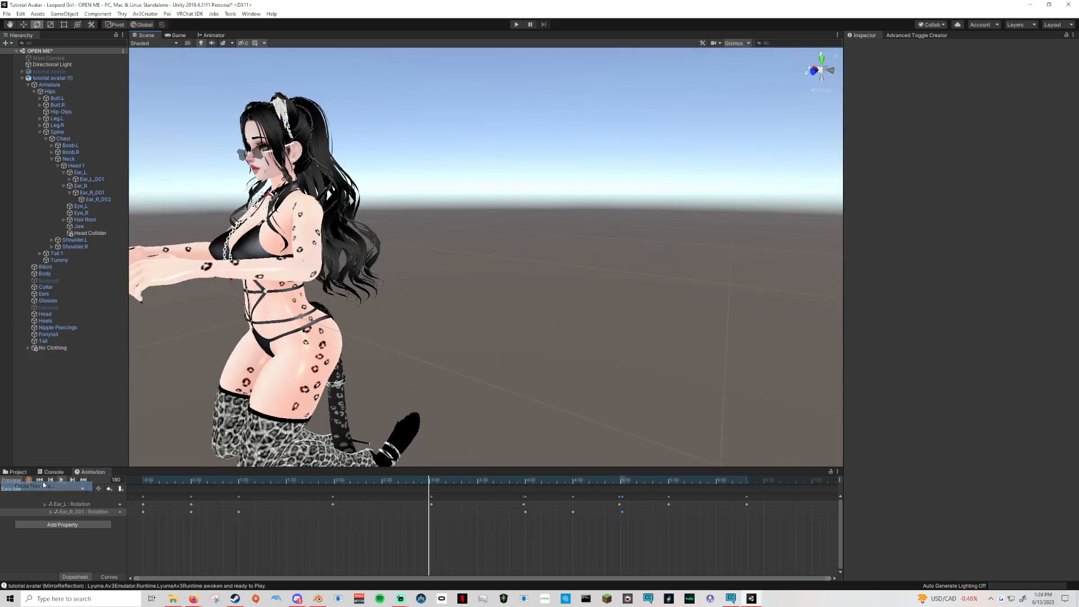
pyautogui.write('Tail')
pyautogui.write(' Idel')
pyautogui.press('Return')
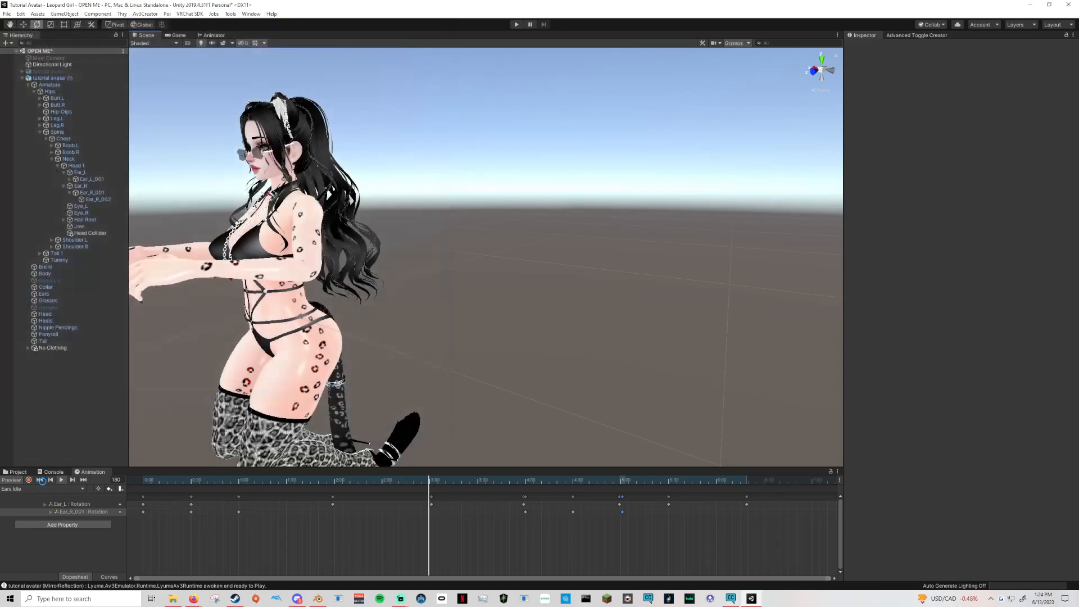
# Step: Key the Tail 1 bone's rotation at frame 0 at about -110, 13.5, -14.3, using global handle orientation
pyautogui.moveTo(361, 273); pyautogui.dragTo(354, 270, button='middle')
pyautogui.scroll(-3, 359, 279)
pyautogui.moveTo(362, 284); pyautogui.dragTo(304, 306, button='right')
pyautogui.moveTo(304, 306); pyautogui.dragTo(223, 319, button='middle')
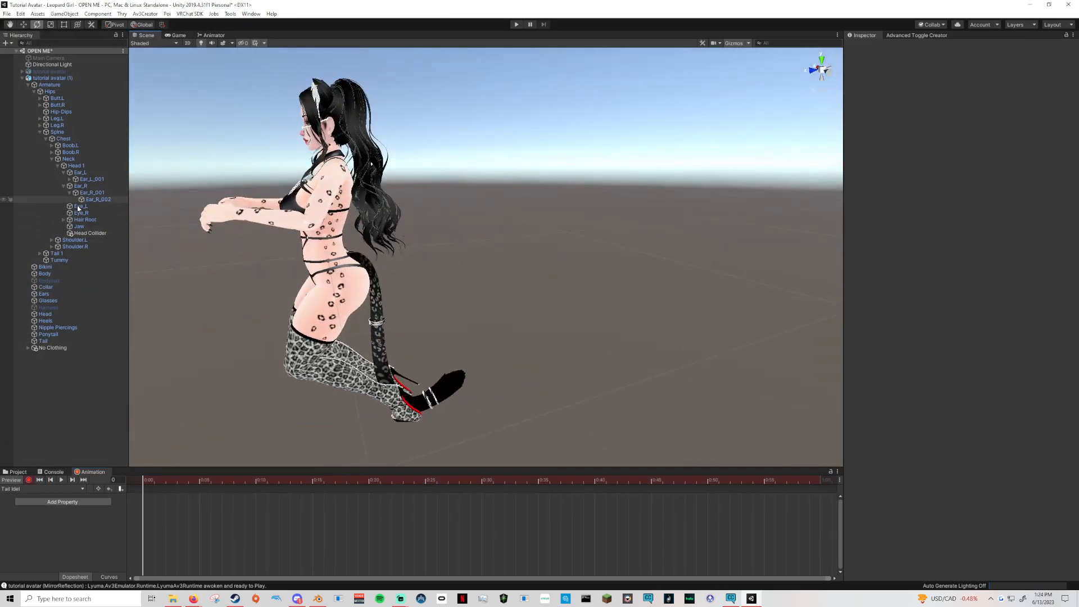
pyautogui.click(54, 253)
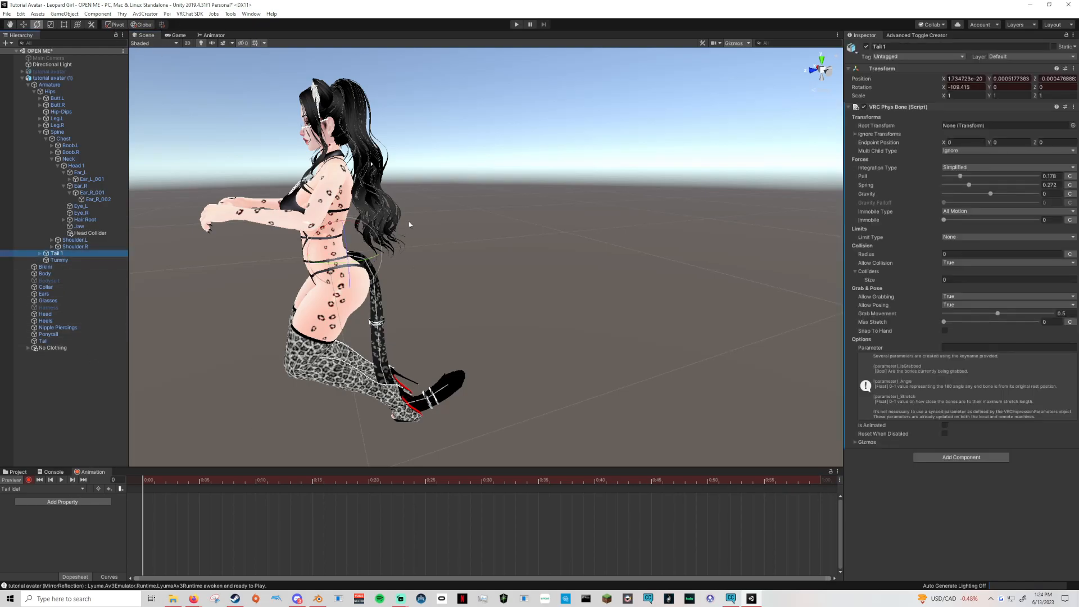
pyautogui.click(145, 25)
pyautogui.click(115, 24)
pyautogui.press('f')
pyautogui.click(115, 26)
pyautogui.click(144, 25)
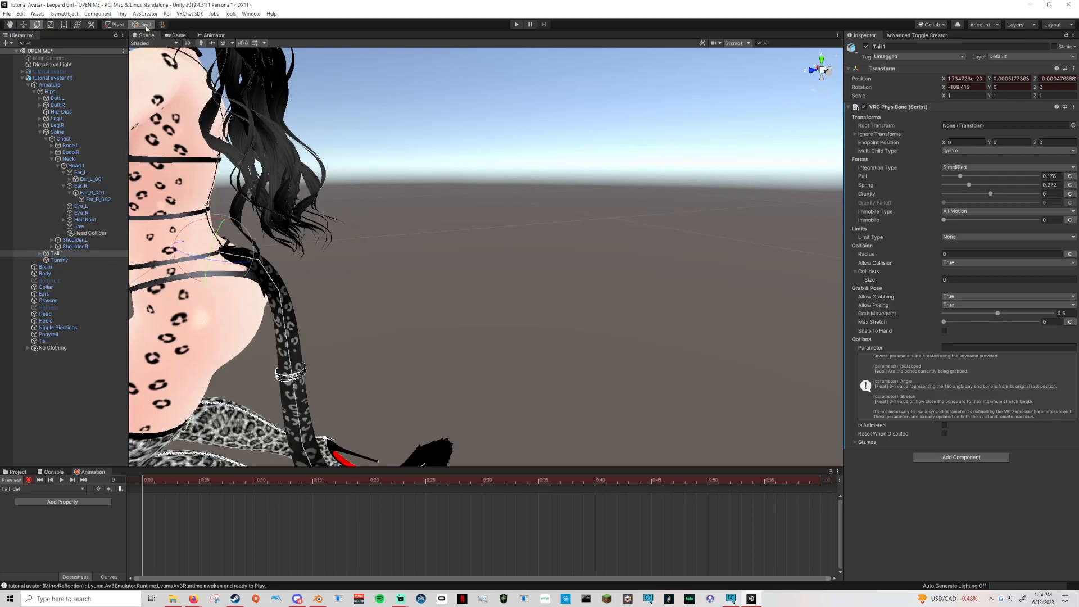
pyautogui.scroll(-5, 195, 224)
pyautogui.keyDown('alt'); pyautogui.moveTo(195, 224); pyautogui.dragTo(357, 239); pyautogui.keyUp('alt')
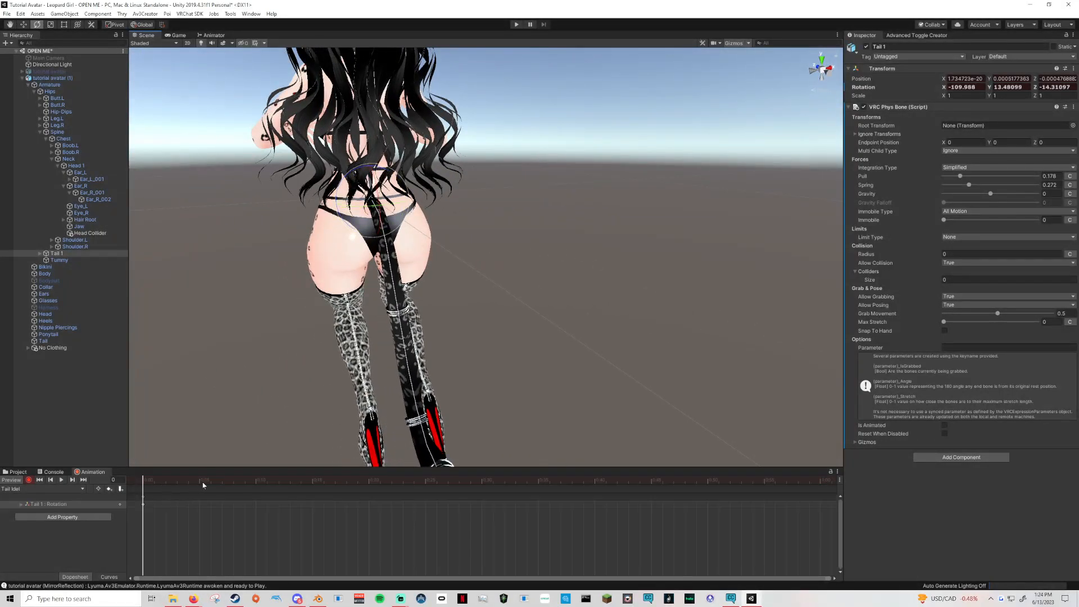
# Step: Key Tail 1 at frame 60 with a rotation of about -112.9, 31.4, -33.5
pyautogui.scroll(-10, 379, 514)
pyautogui.scroll(-3, 364, 526)
pyautogui.scroll(-6, 362, 527)
pyautogui.click(190, 481)
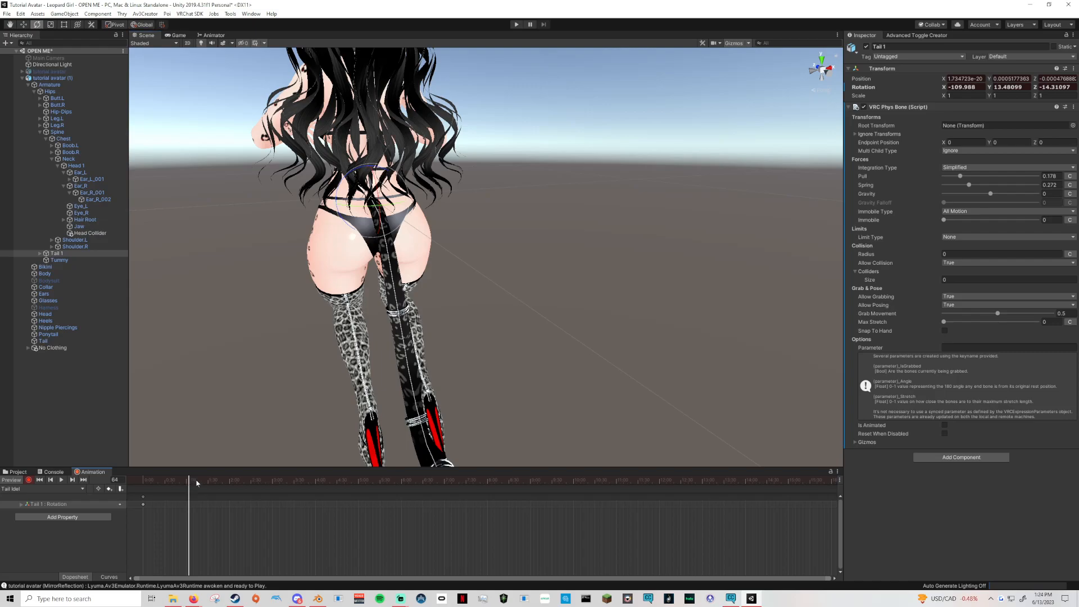
pyautogui.moveTo(190, 483); pyautogui.dragTo(187, 485)
pyautogui.moveTo(348, 223); pyautogui.dragTo(347, 233)
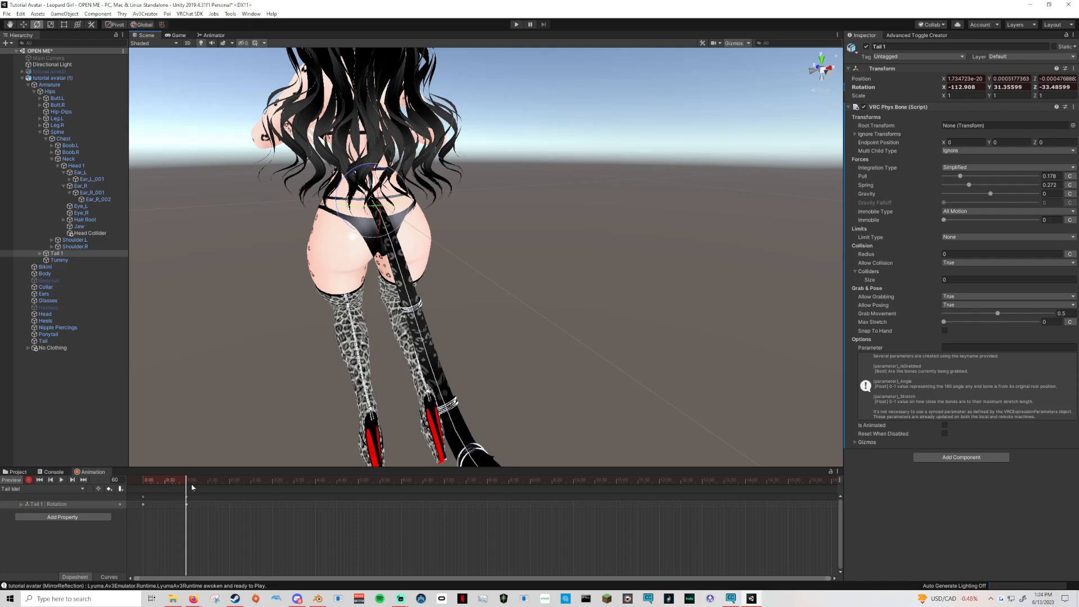
# Step: Expand the tail bone chain down to Tail_008 and key its rotation at frame 60 at about 52.3, 2.3, -25.2
pyautogui.click(40, 253)
pyautogui.click(46, 260)
pyautogui.click(52, 267)
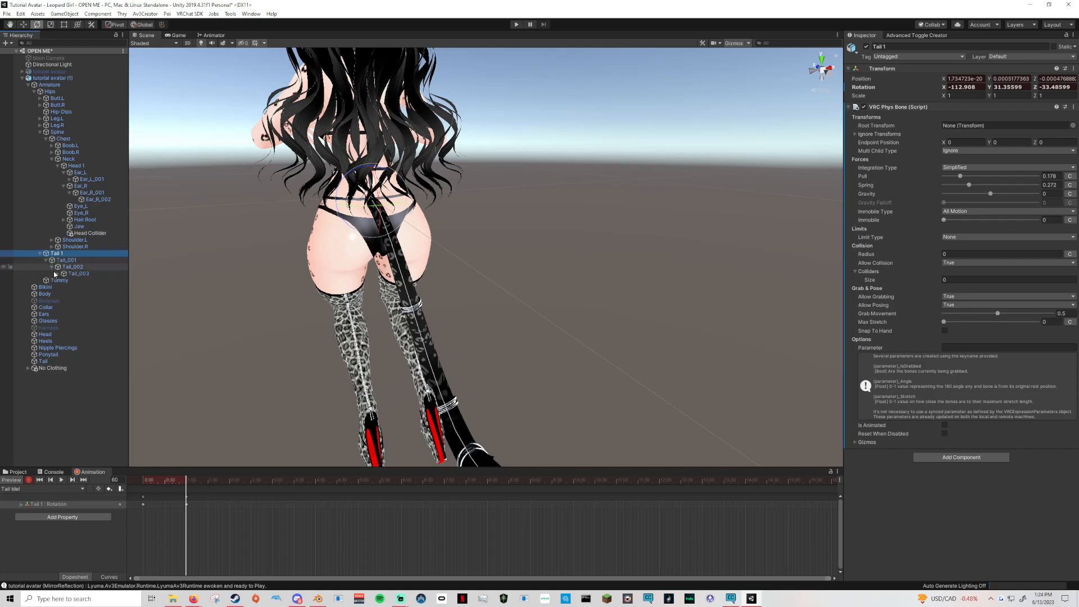
pyautogui.click(57, 273)
pyautogui.click(63, 281)
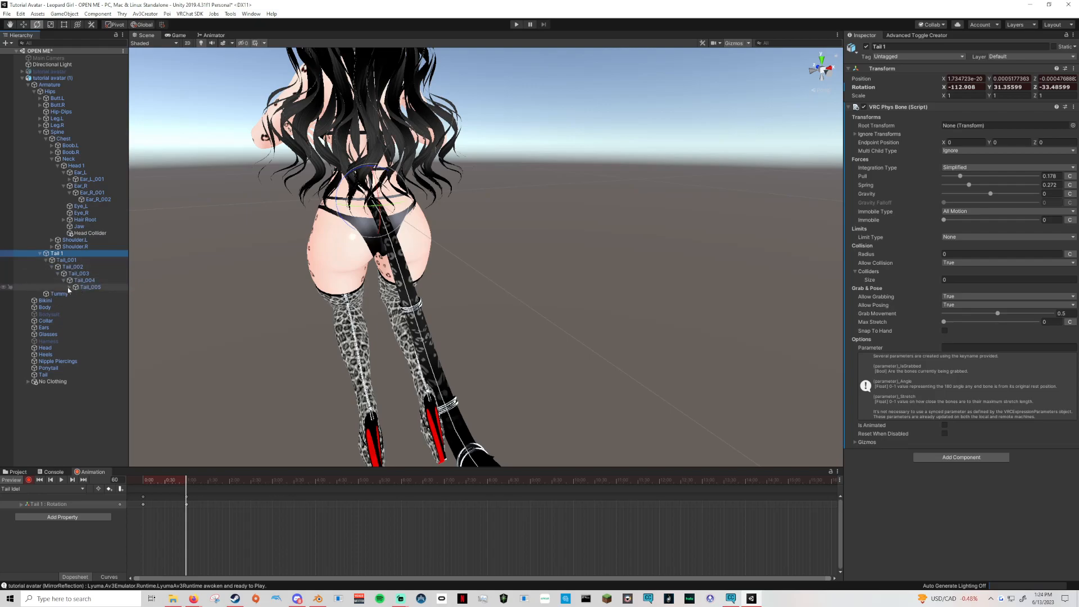
pyautogui.click(69, 287)
pyautogui.click(90, 294)
pyautogui.click(75, 294)
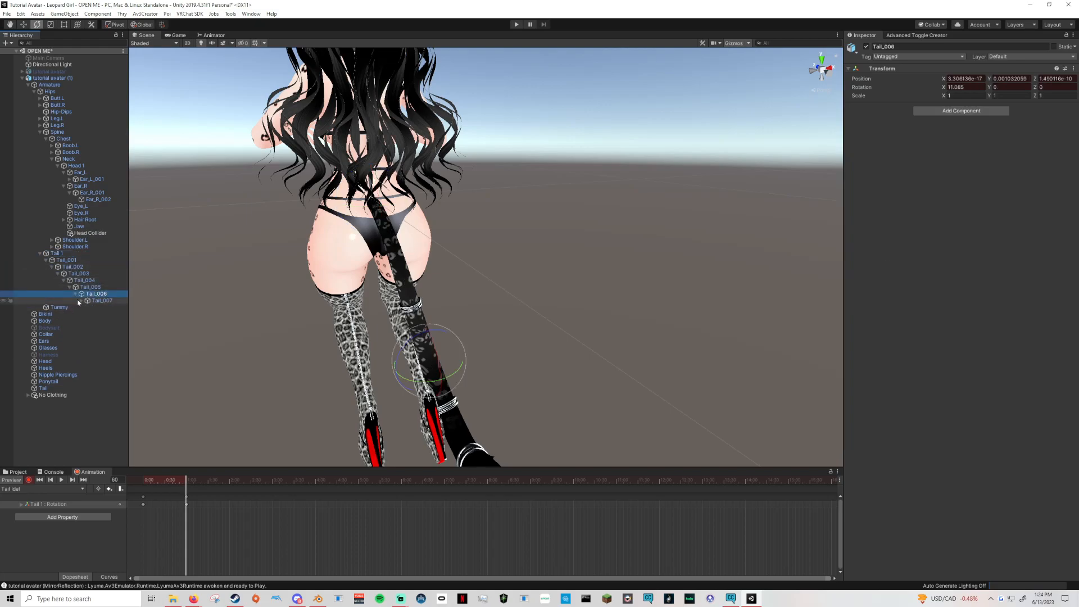
pyautogui.click(82, 300)
pyautogui.click(102, 307)
pyautogui.moveTo(439, 454); pyautogui.dragTo(431, 444)
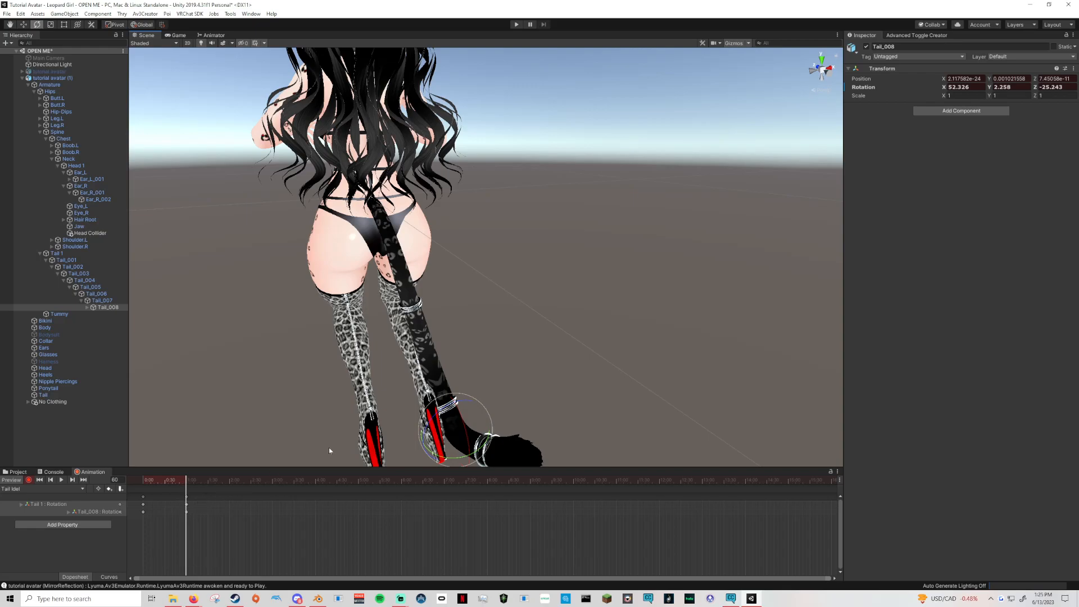
# Step: At frame 121, rotate Tail 1 to about -113.8, -34.6, 37.1 and swing Tail_008 to the opposite side
pyautogui.click(231, 482)
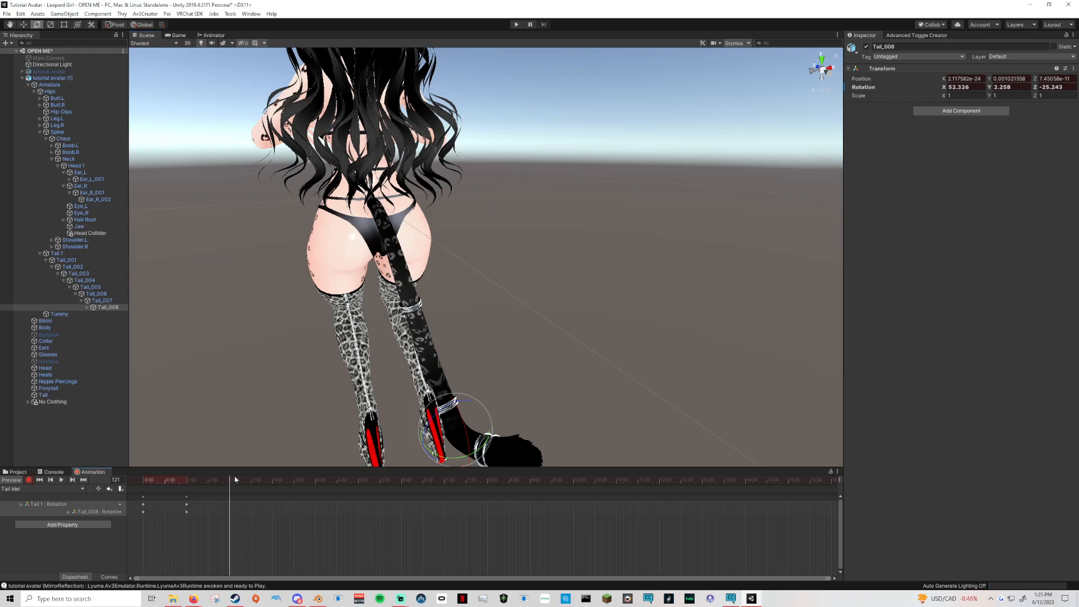
pyautogui.click(56, 253)
pyautogui.moveTo(348, 226)
pyautogui.mouseDown()
pyautogui.moveTo(340, 219)
pyautogui.moveTo(352, 202)
pyautogui.moveTo(334, 211)
pyautogui.mouseUp()
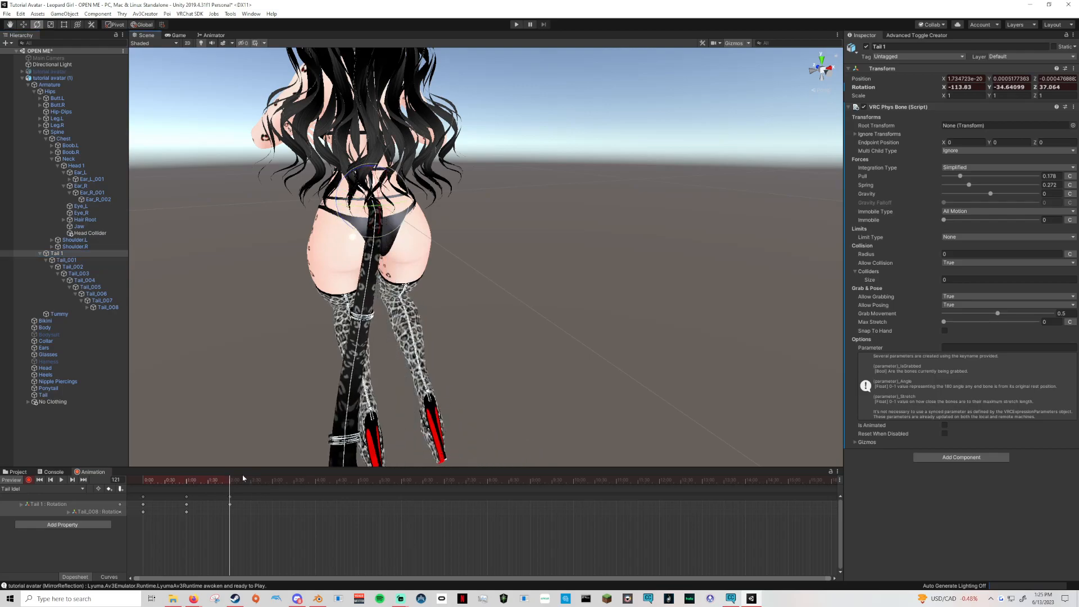
pyautogui.click(96, 294)
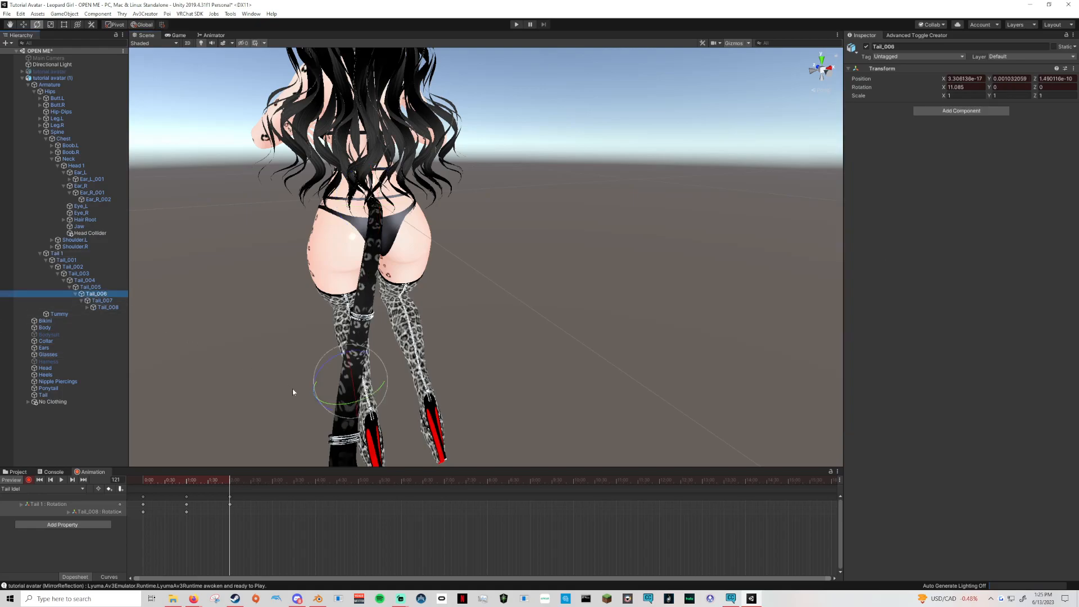
pyautogui.click(116, 308)
pyautogui.scroll(-5, 371, 434)
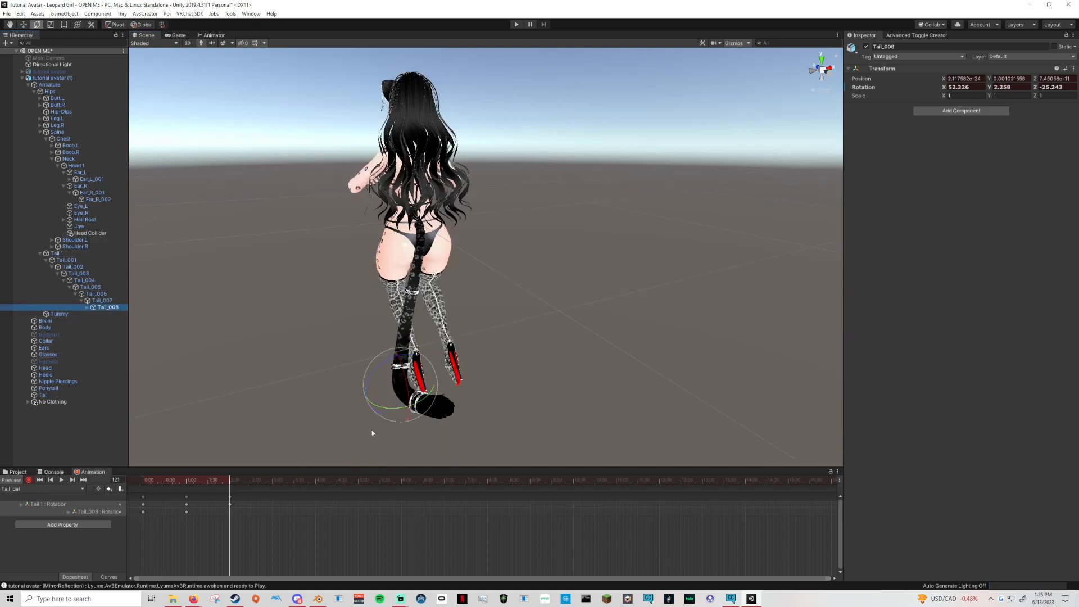
pyautogui.moveTo(428, 402); pyautogui.dragTo(382, 422)
# Step: Copy the tail keyframes from frames 0, 60 and 121 to about frames 241, 300 and 360
pyautogui.click(144, 497)
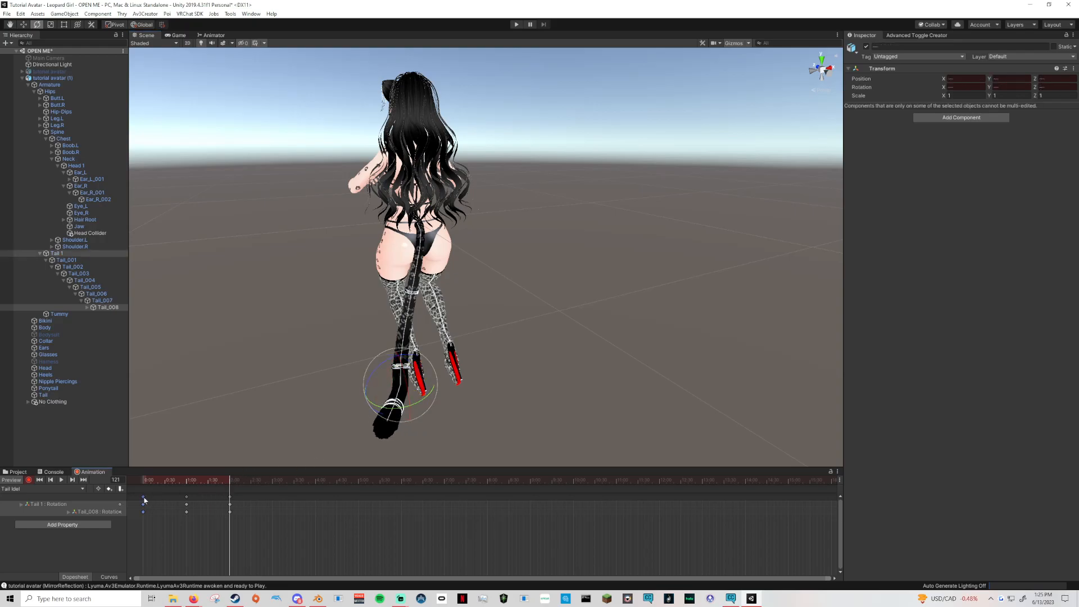
pyautogui.click(316, 481)
pyautogui.hotkey('ctrl', 'v')
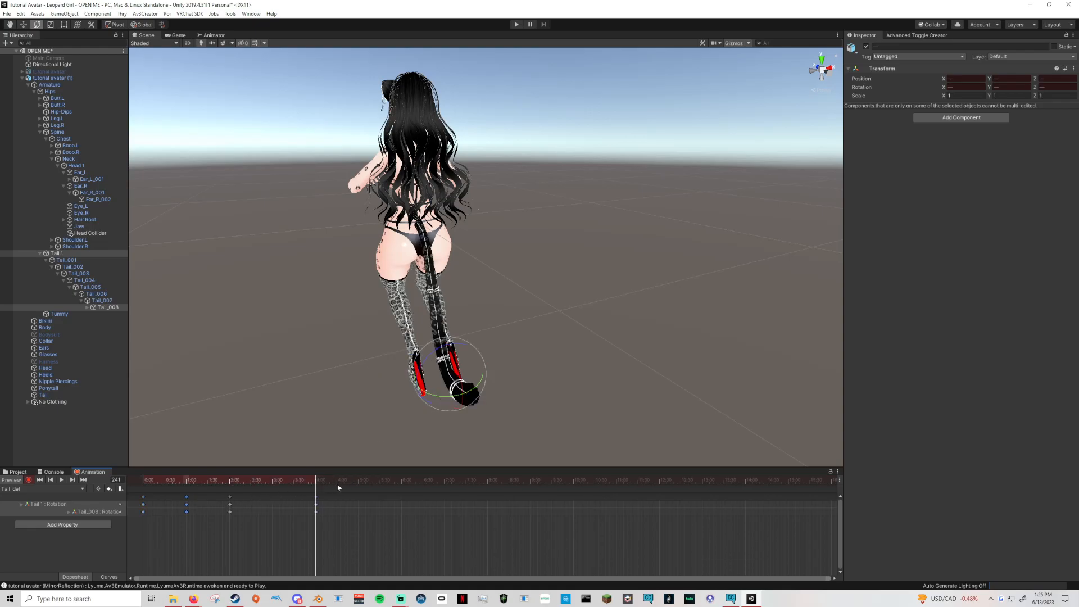
pyautogui.click(358, 481)
pyautogui.hotkey('ctrl', 'v')
pyautogui.click(230, 498)
pyautogui.click(403, 480)
pyautogui.hotkey('ctrl', 'v')
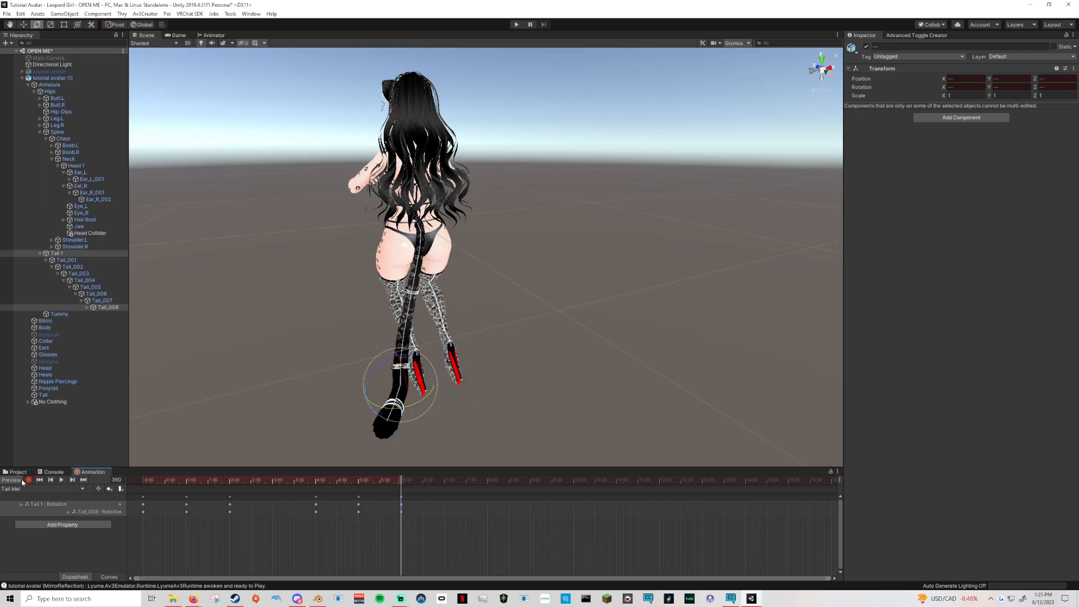
# Step: Play back the tail animation loop, examine the tail's motion from the side, and stop playback
pyautogui.click(62, 480)
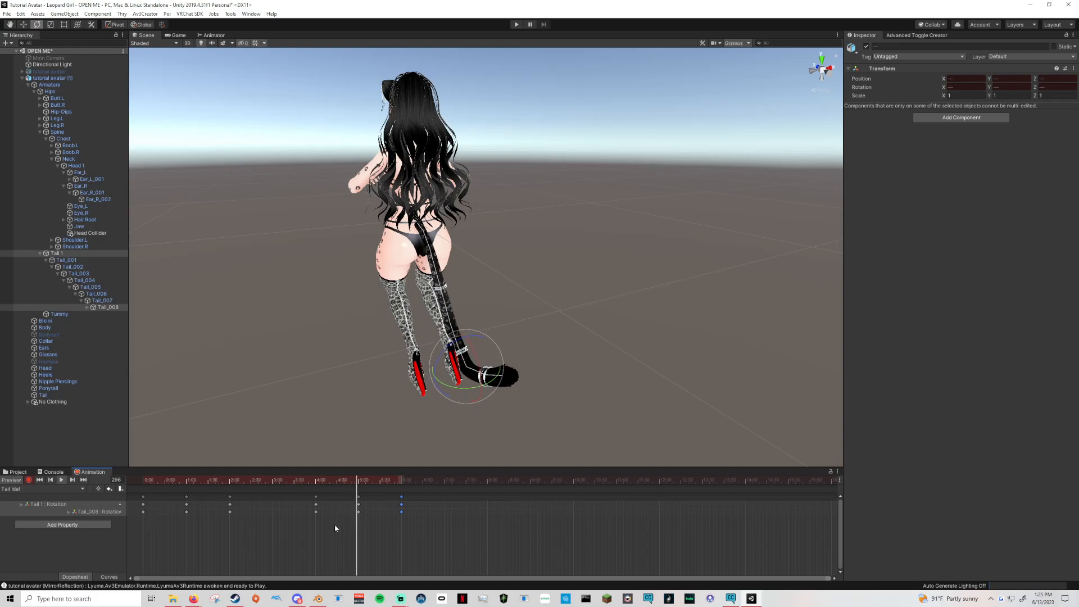
pyautogui.moveTo(344, 392); pyautogui.dragTo(386, 375, button='right')
pyautogui.moveTo(385, 376); pyautogui.dragTo(478, 339, button='middle')
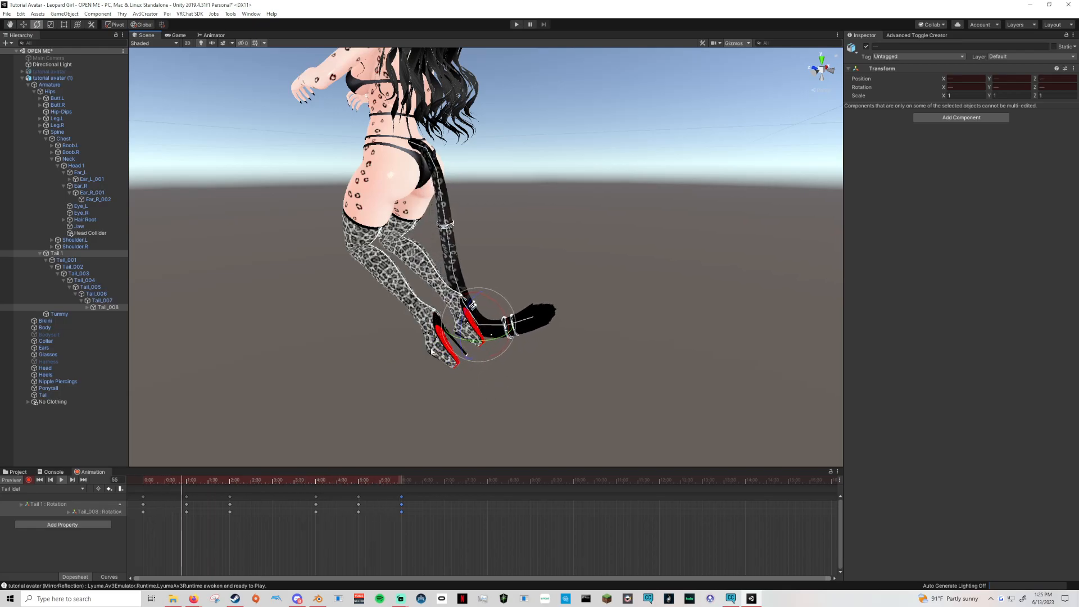
pyautogui.click(61, 481)
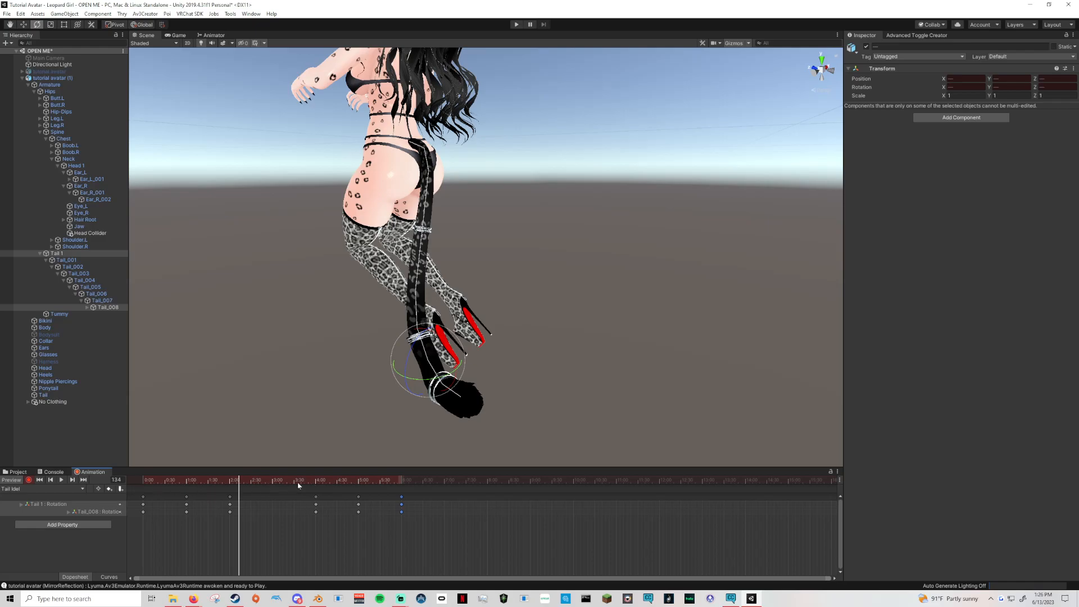
# Step: Stop recording the tail animation and delete the duplicate tutorial avatar (1) from the scene
pyautogui.click(28, 480)
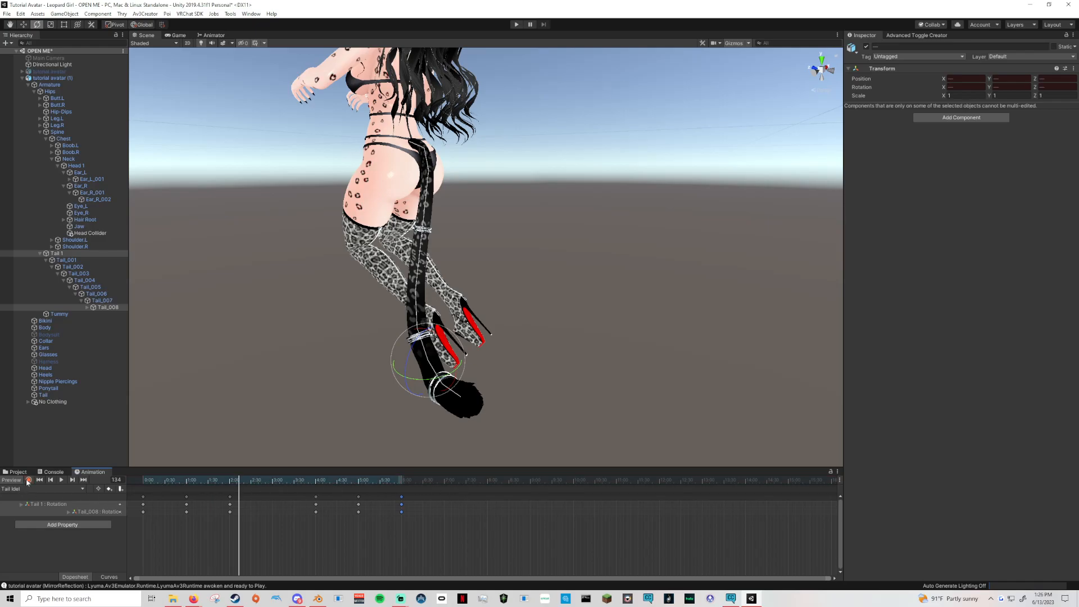
pyautogui.click(22, 78)
pyautogui.click(50, 78)
pyautogui.press('Delete')
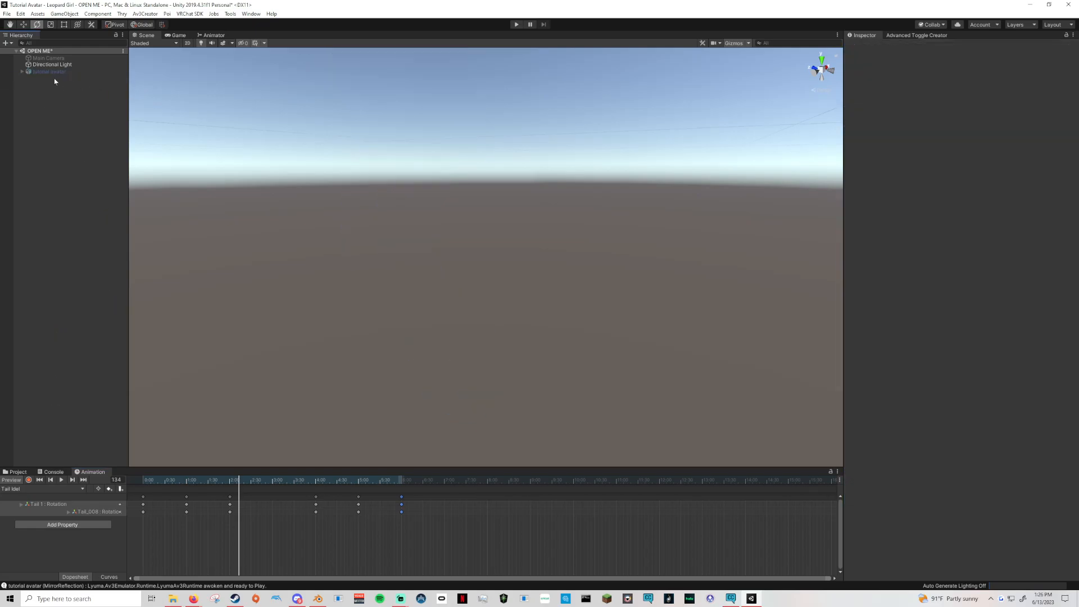
# Step: Reactivate the original tutorial avatar and bring its side into view
pyautogui.click(49, 71)
pyautogui.click(866, 46)
pyautogui.moveTo(675, 190); pyautogui.dragTo(745, 315, button='middle')
pyautogui.keyDown('alt'); pyautogui.moveTo(745, 315); pyautogui.dragTo(635, 236); pyautogui.keyUp('alt')
pyautogui.moveTo(635, 236); pyautogui.dragTo(655, 272, button='middle')
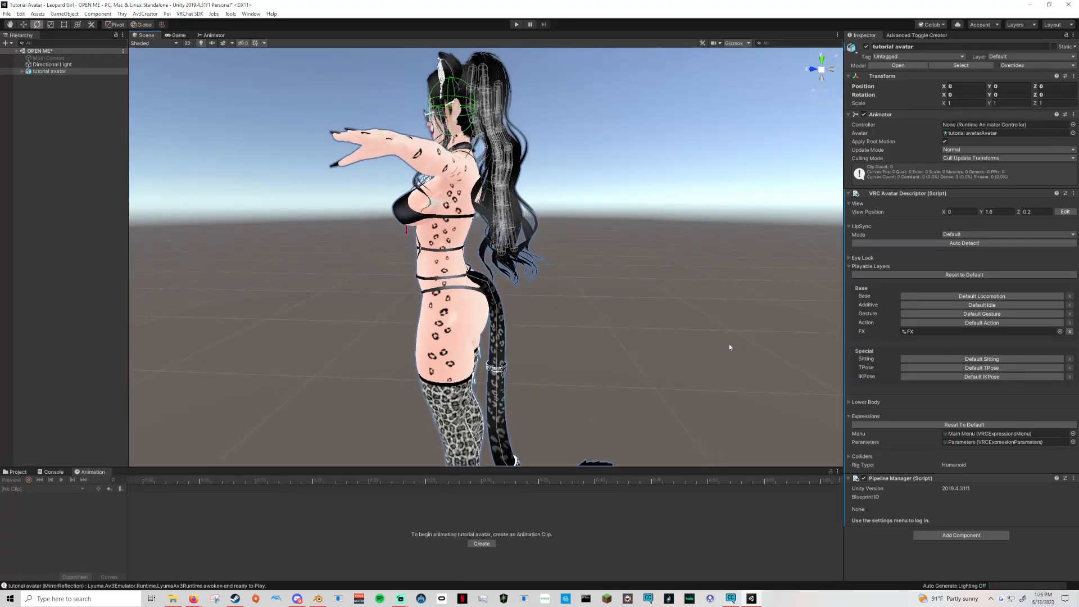
# Step: Switch the avatar descriptor's Additive playable layer from Default Idle to a custom controller slot
pyautogui.click(961, 442)
pyautogui.click(911, 332)
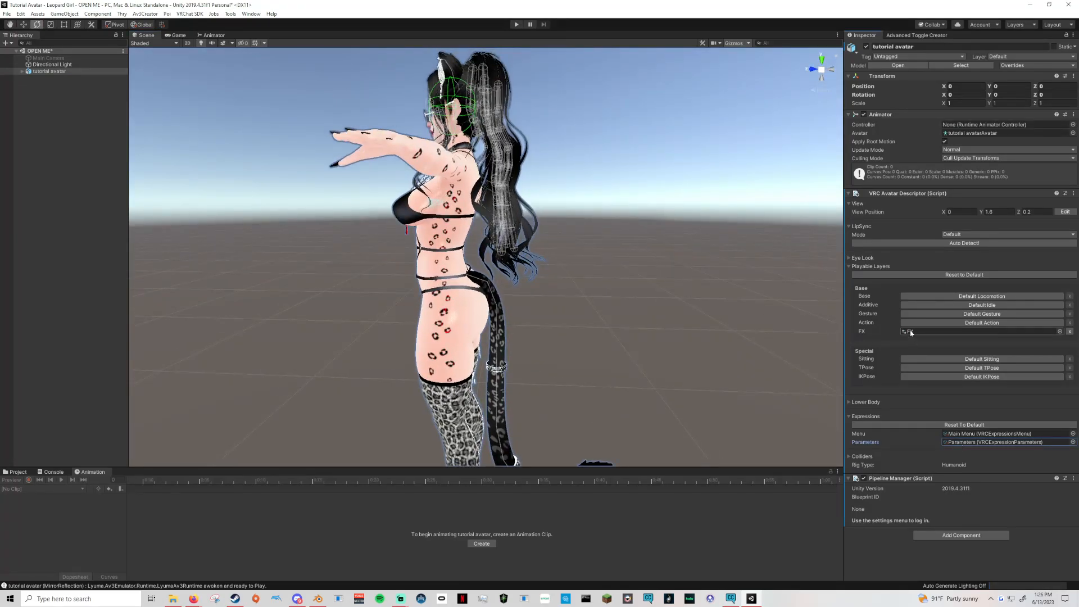
pyautogui.click(937, 306)
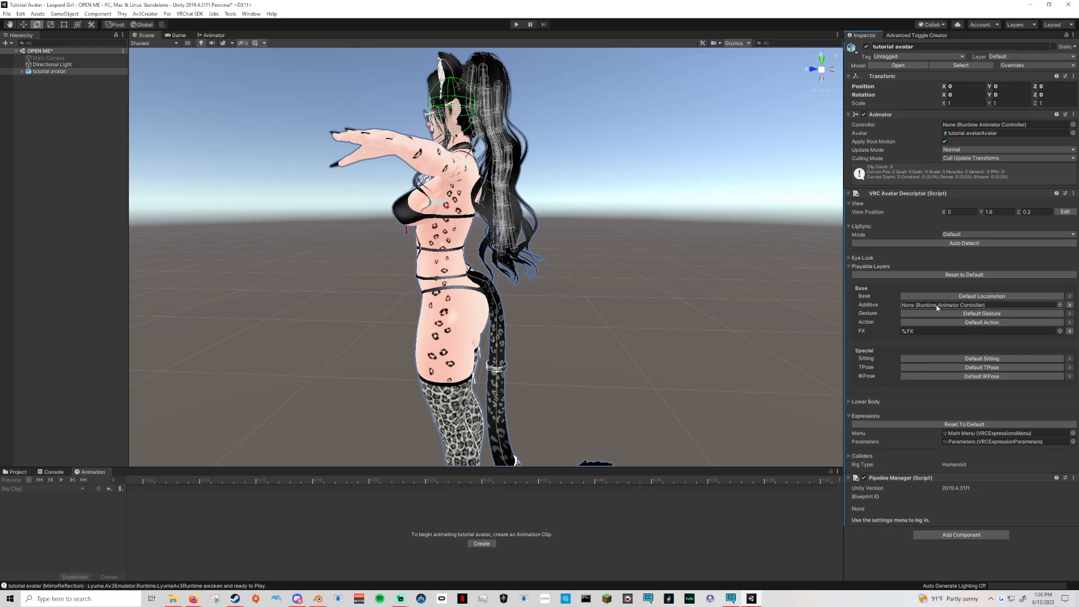
# Step: Create an Animator Controller named Additive in the Assets/Toggles/Layers folder
pyautogui.click(18, 472)
pyautogui.rightClick(287, 525)
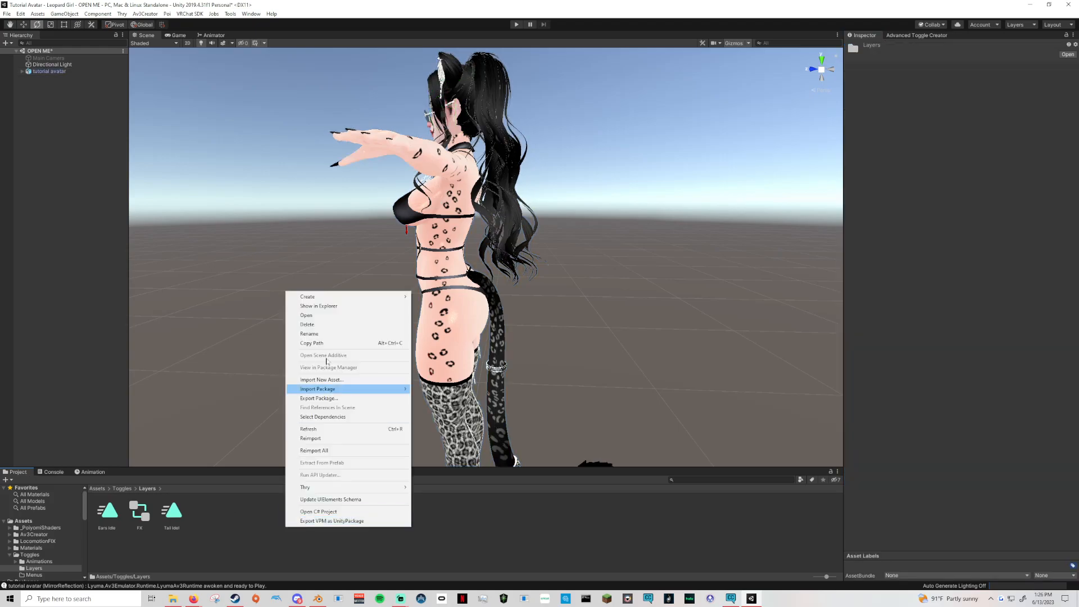
pyautogui.moveTo(312, 300)
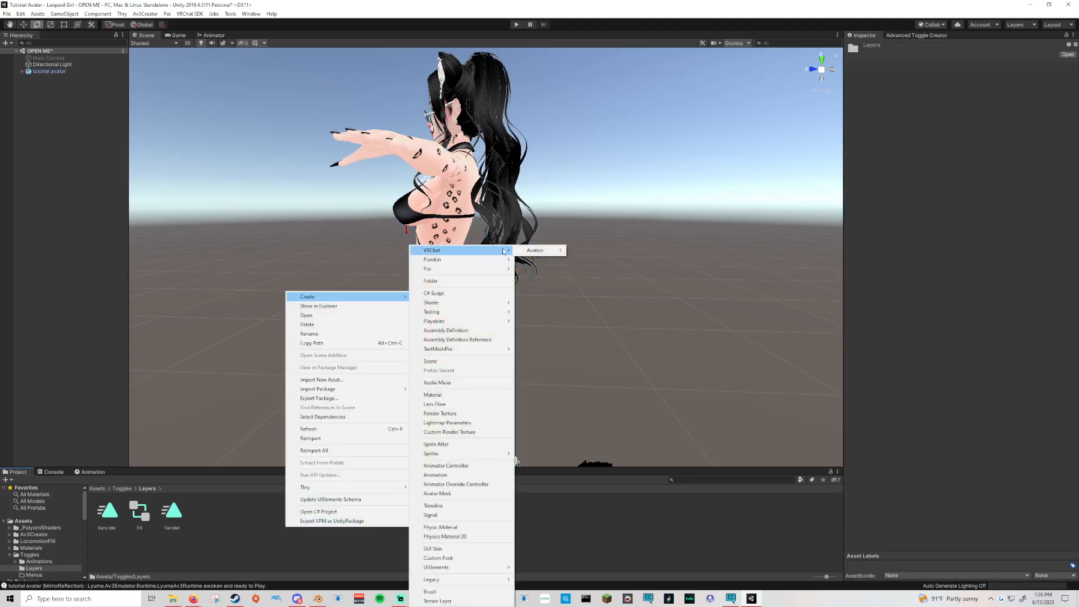
pyautogui.click(445, 465)
pyautogui.write('Add')
pyautogui.press('Return')
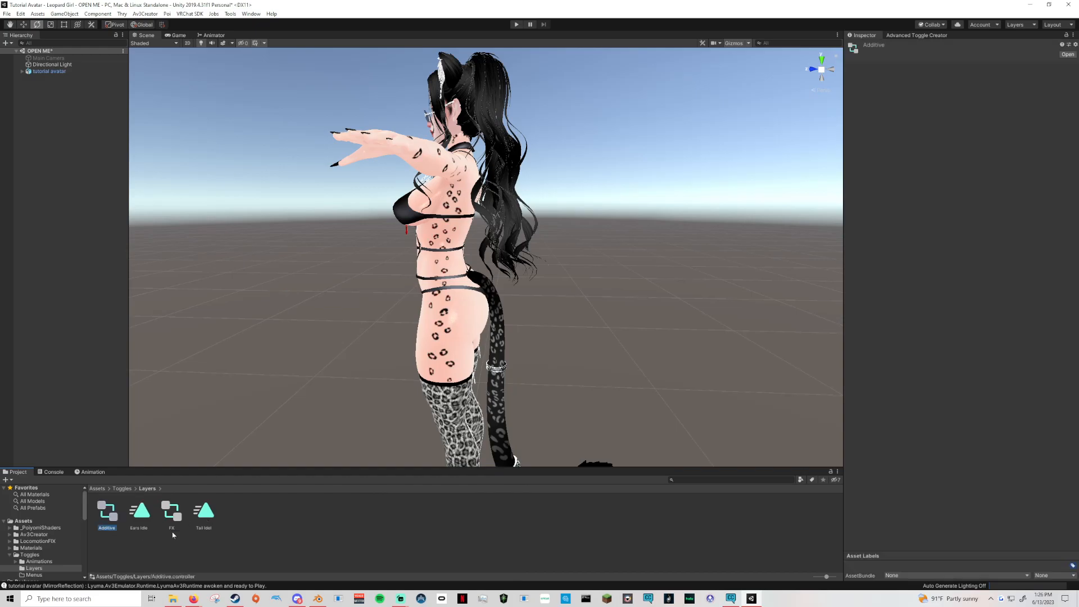
# Step: Assign the Additive controller to the Additive playable layer of the tutorial avatar's descriptor
pyautogui.click(49, 72)
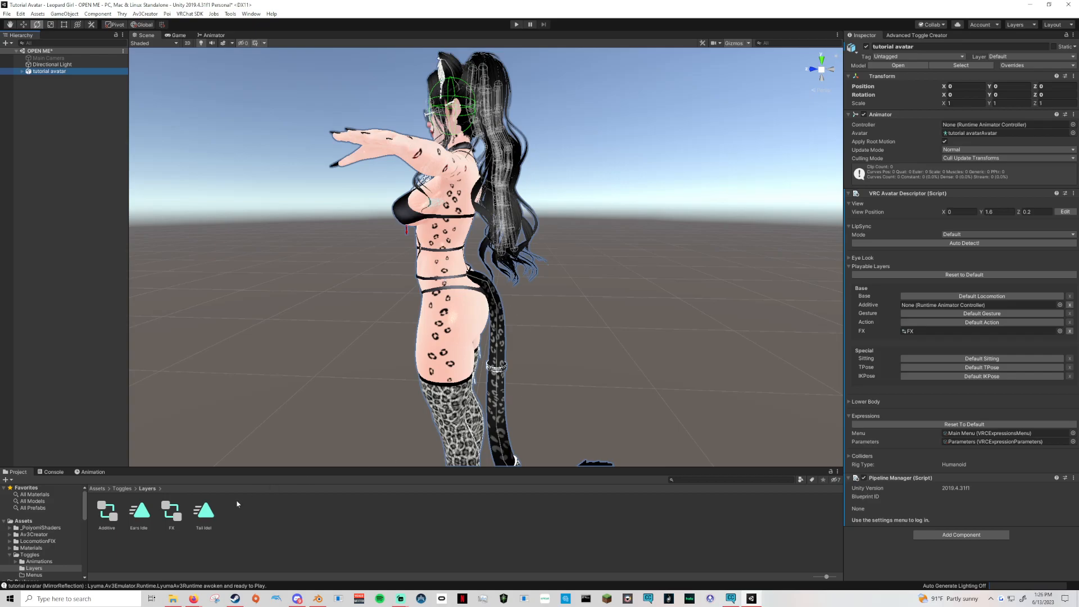
pyautogui.moveTo(108, 514); pyautogui.dragTo(348, 491)
pyautogui.moveTo(864, 355); pyautogui.dragTo(933, 305)
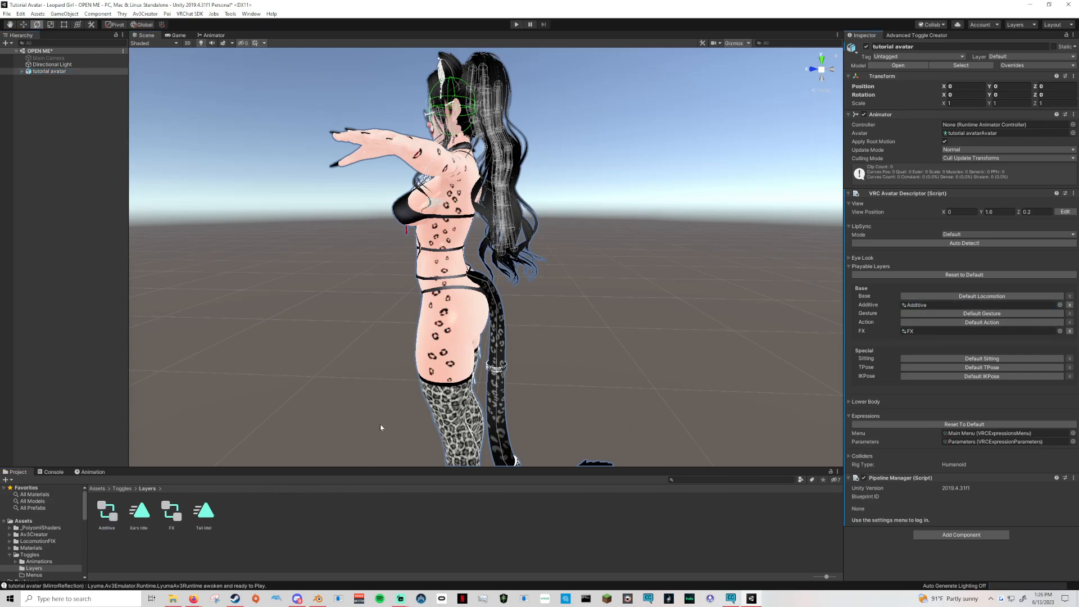
# Step: Open the Additive controller and add the Tail Idel animation as the default state of its Base Layer
pyautogui.doubleClick(919, 305)
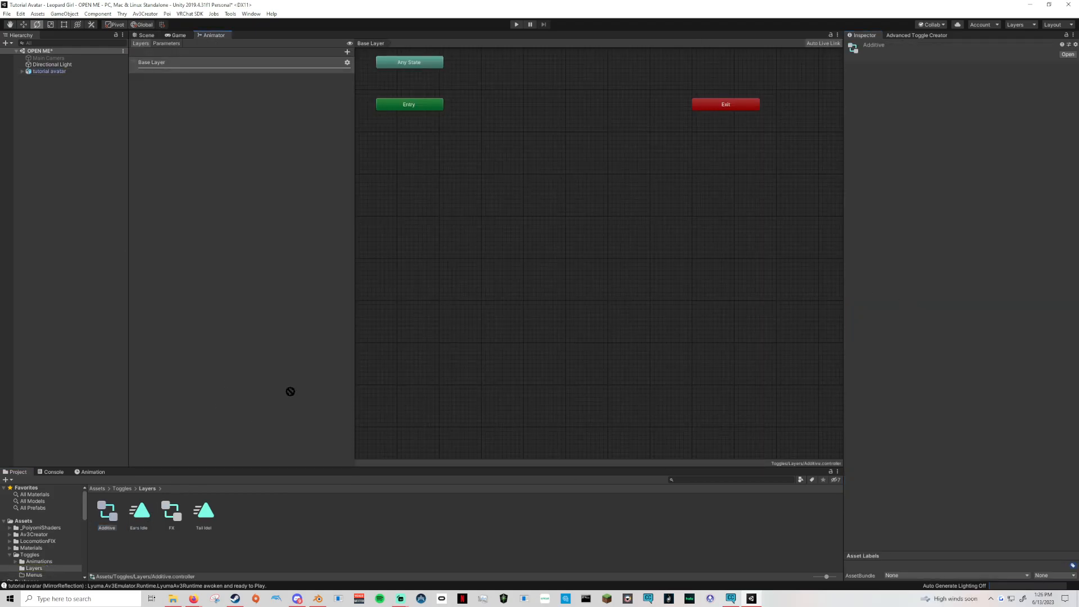
pyautogui.moveTo(212, 516); pyautogui.dragTo(530, 138)
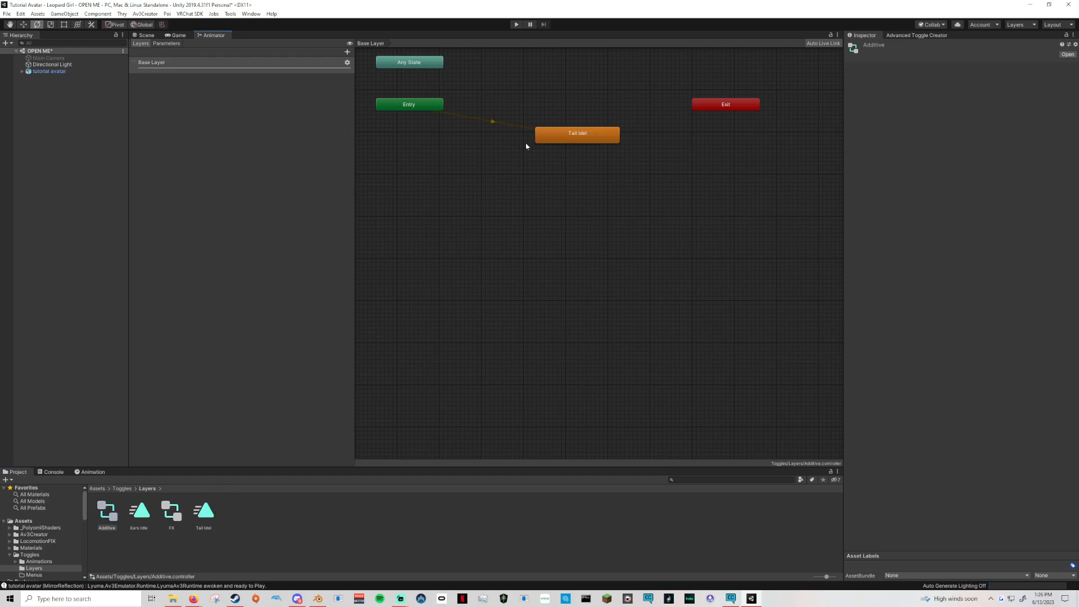
pyautogui.moveTo(553, 256); pyautogui.dragTo(533, 333, button='middle')
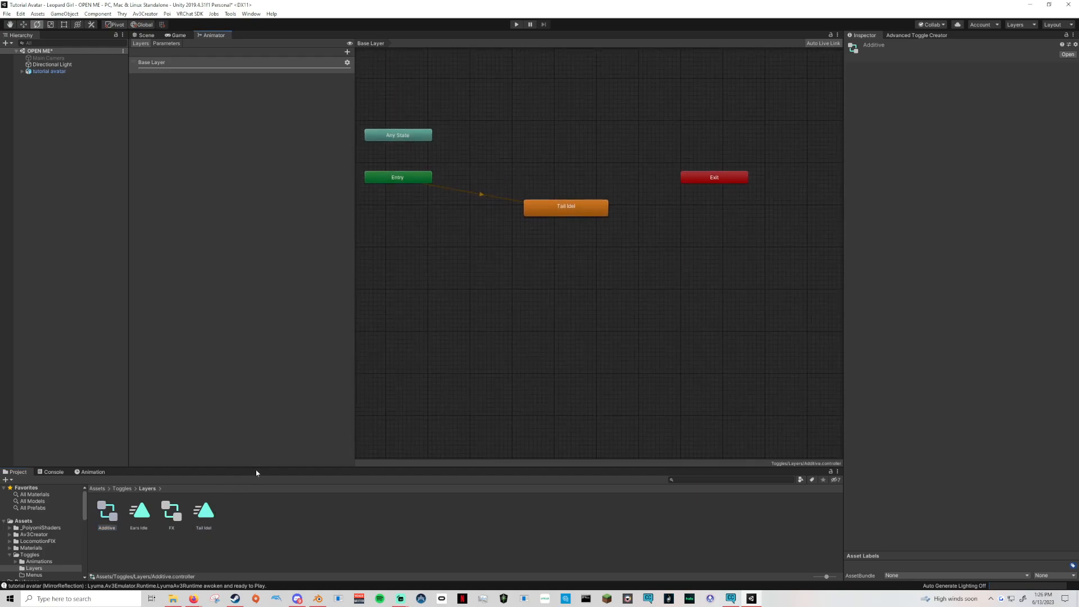
pyautogui.moveTo(173, 598)
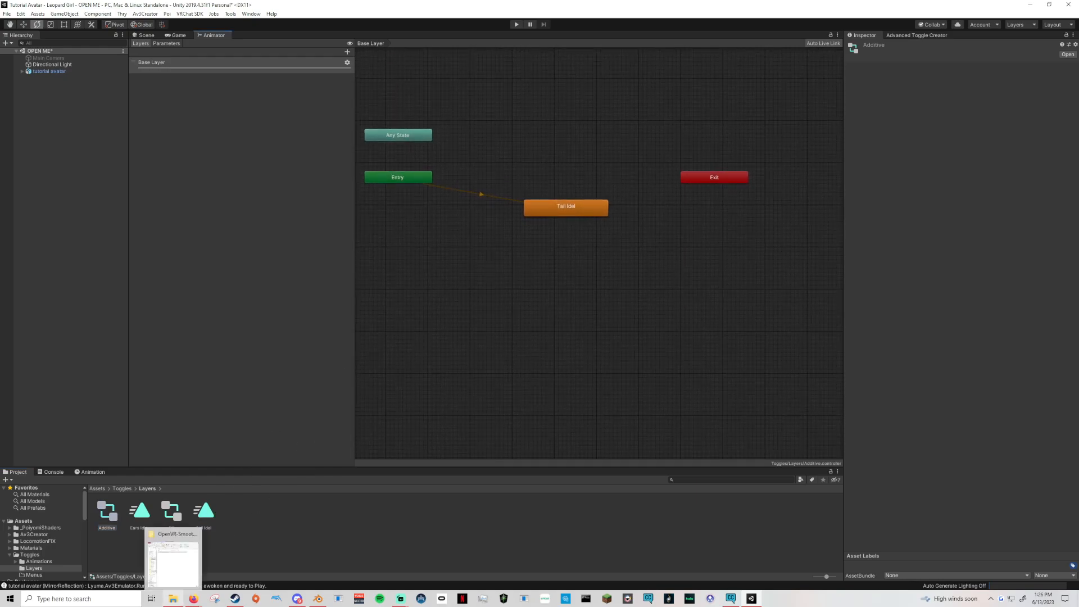
# Step: Add a layer named Ears Idle to the Additive controller and place the Ears Idle animation in it
pyautogui.click(348, 52)
pyautogui.write('Ears Idle')
pyautogui.press('Return')
pyautogui.moveTo(136, 513); pyautogui.dragTo(492, 230)
# Step: Raise the weight of the Ears Idle layer in its layer settings
pyautogui.click(214, 62)
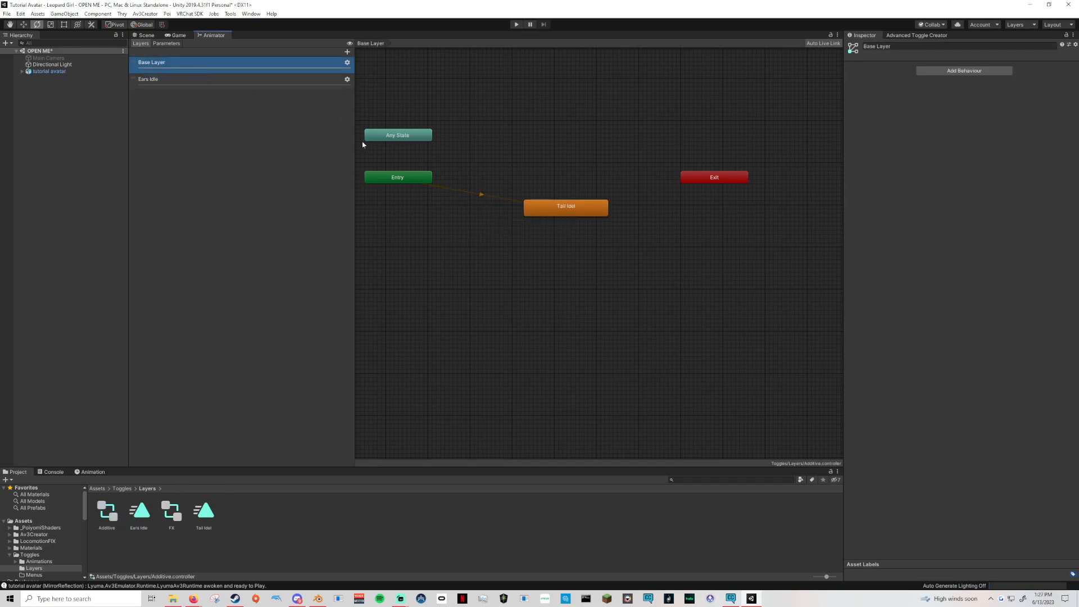
pyautogui.click(241, 80)
pyautogui.click(347, 80)
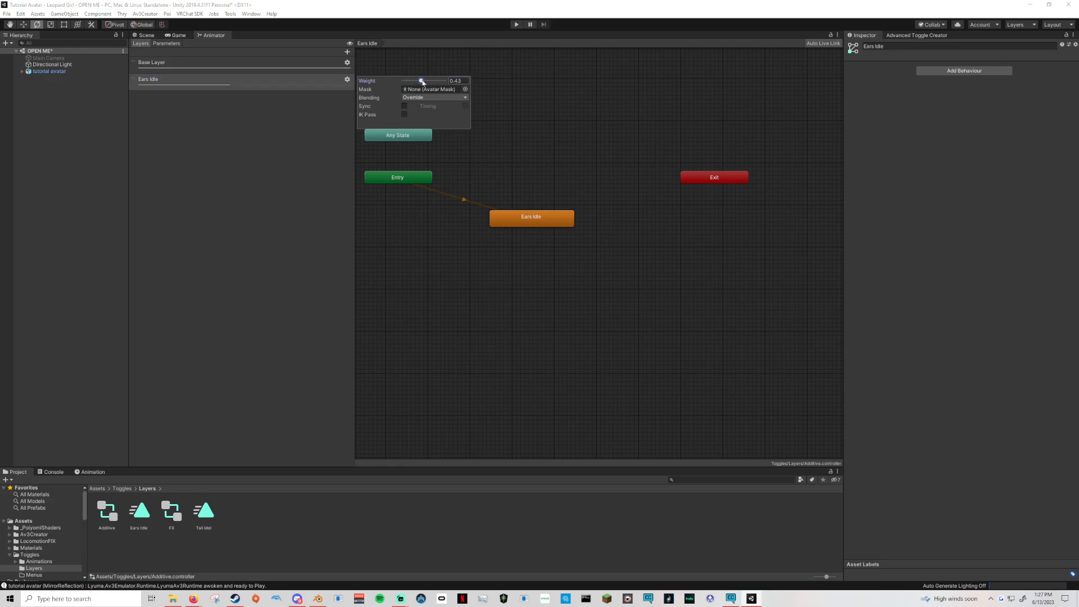
pyautogui.click(443, 247)
# Step: Run play mode and examine the avatar in the Scene view from the side and front
pyautogui.click(145, 35)
pyautogui.keyDown('alt'); pyautogui.moveTo(434, 234); pyautogui.dragTo(557, 308); pyautogui.keyUp('alt')
pyautogui.click(517, 25)
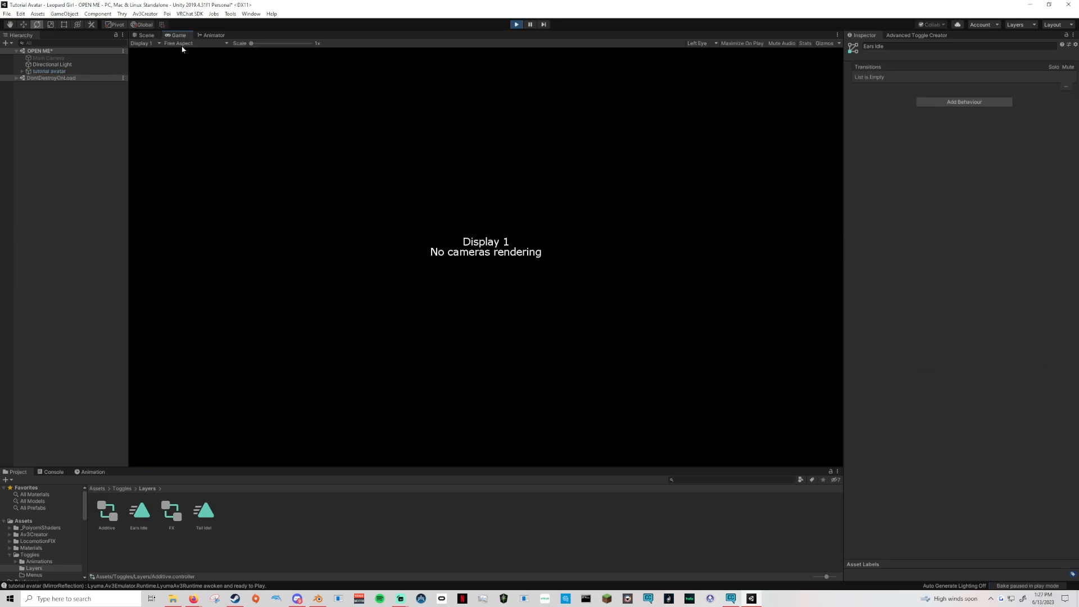
pyautogui.click(148, 36)
pyautogui.moveTo(210, 152); pyautogui.dragTo(348, 215, button='middle')
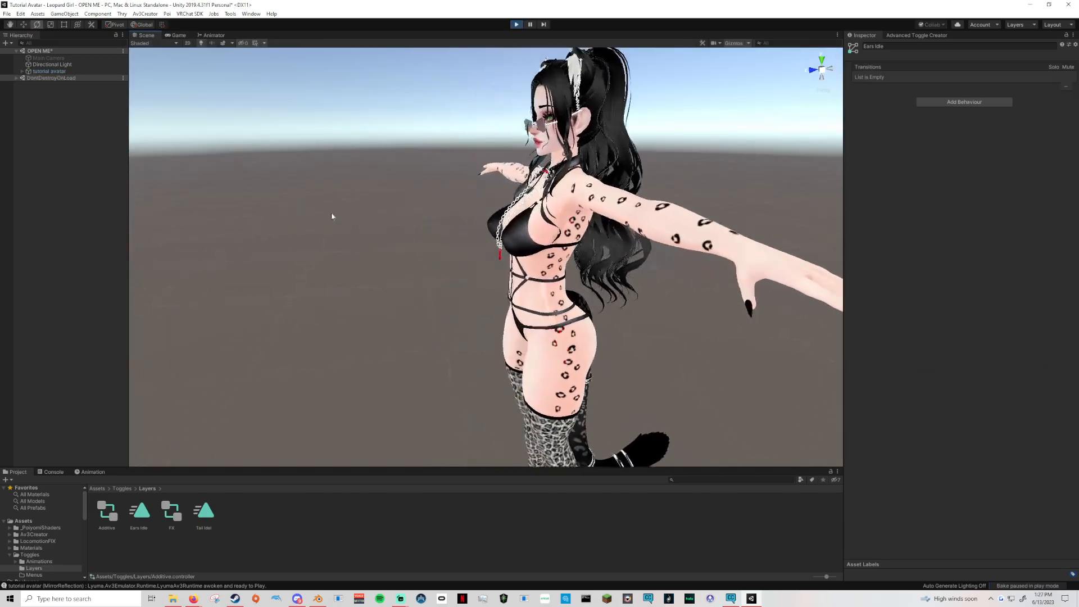
pyautogui.moveTo(348, 215); pyautogui.dragTo(450, 211, button='right')
pyautogui.moveTo(281, 202); pyautogui.dragTo(416, 210, button='middle')
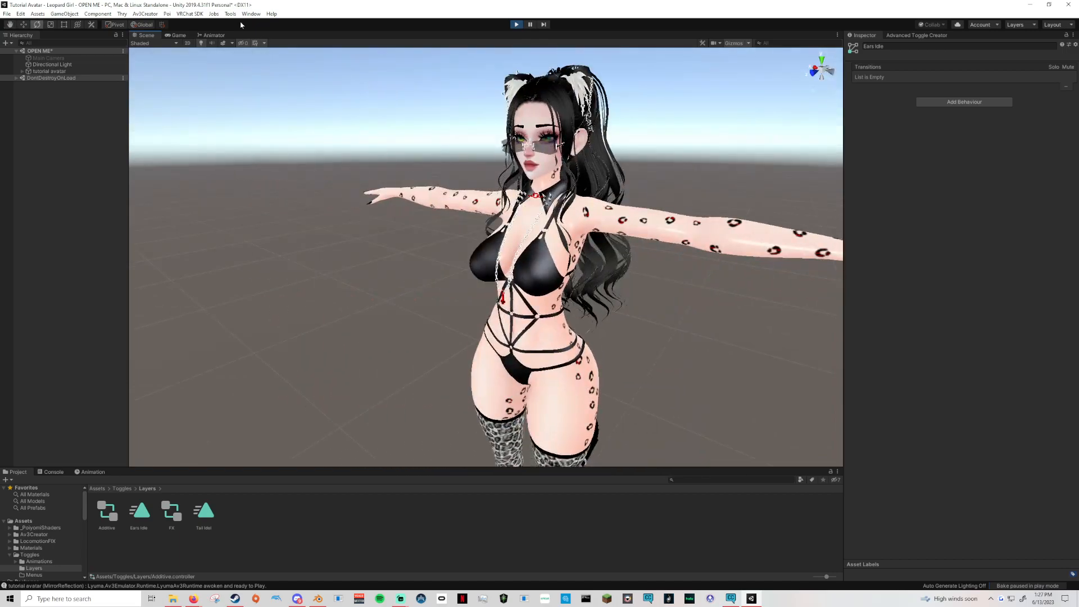
# Step: Enable the Avatars 3.0 Emulator and examine the avatar's idle animations from another angle
pyautogui.click(231, 13)
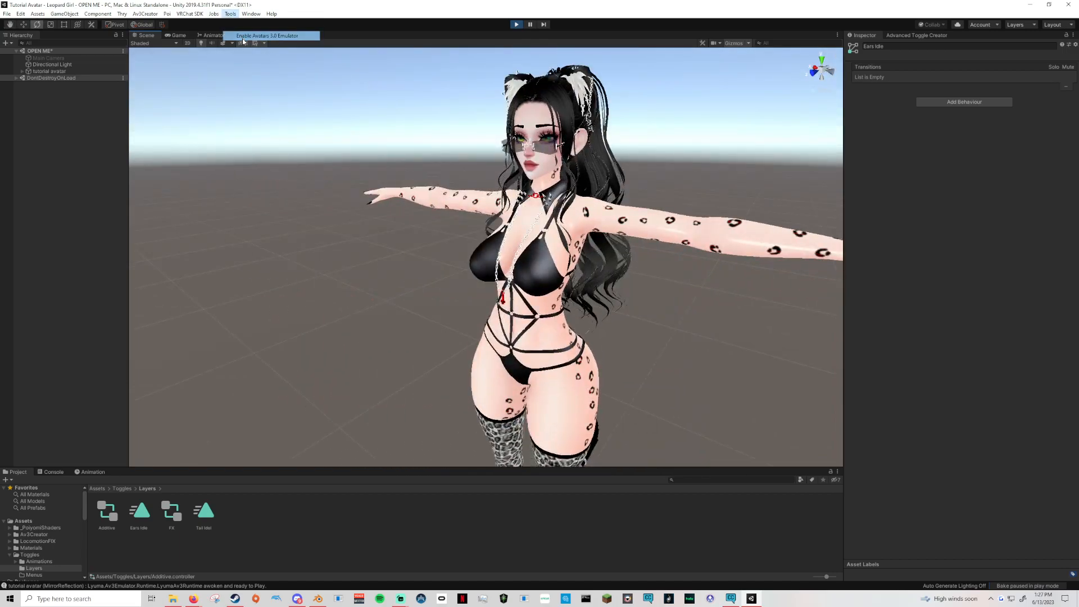
pyautogui.click(243, 34)
pyautogui.moveTo(778, 309)
pyautogui.mouseDown(button='middle')
pyautogui.moveTo(542, 233)
pyautogui.moveTo(753, 267)
pyautogui.moveTo(778, 309)
pyautogui.mouseUp(button='middle')
pyautogui.moveTo(370, 270); pyautogui.dragTo(521, 278, button='right')
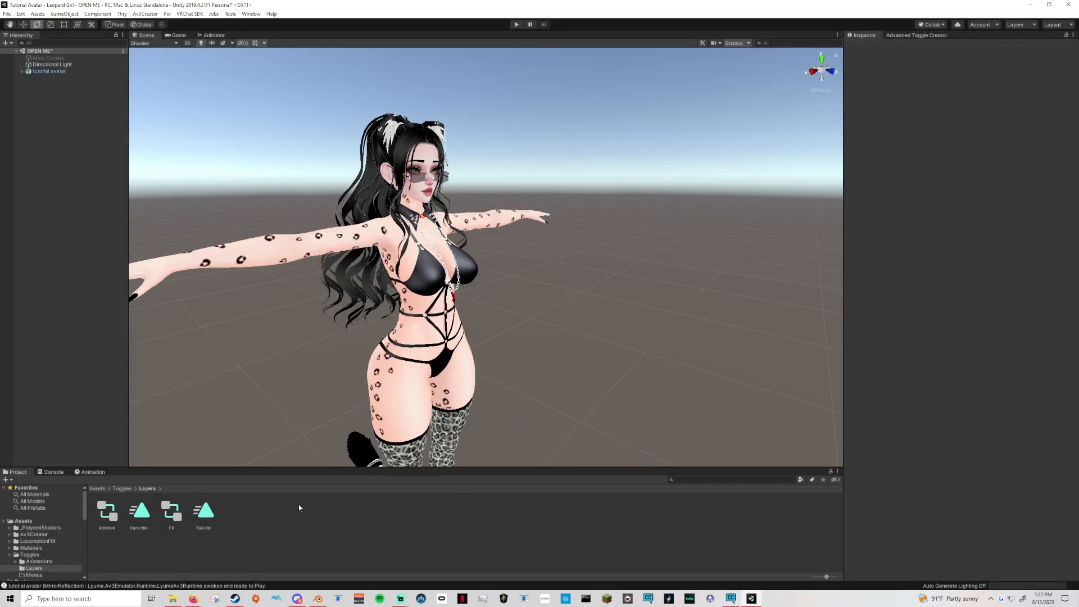
# Step: Open the FX controller and inspect the Ears Idle state in its AllParts layer
pyautogui.click(171, 511)
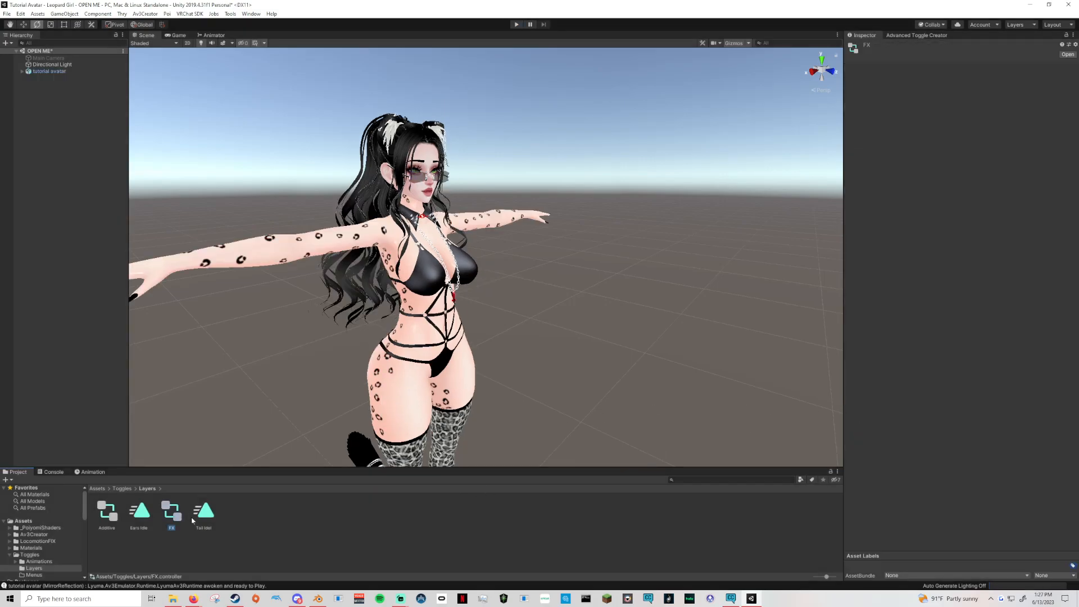
pyautogui.doubleClick(172, 514)
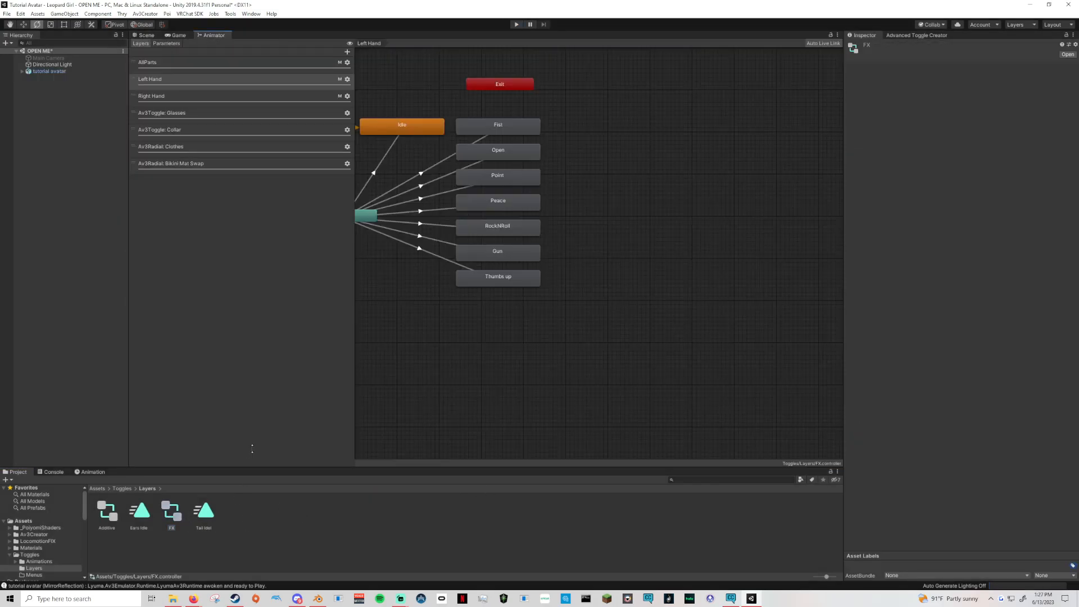
pyautogui.click(212, 63)
pyautogui.moveTo(525, 145); pyautogui.dragTo(556, 229, button='middle')
pyautogui.click(544, 190)
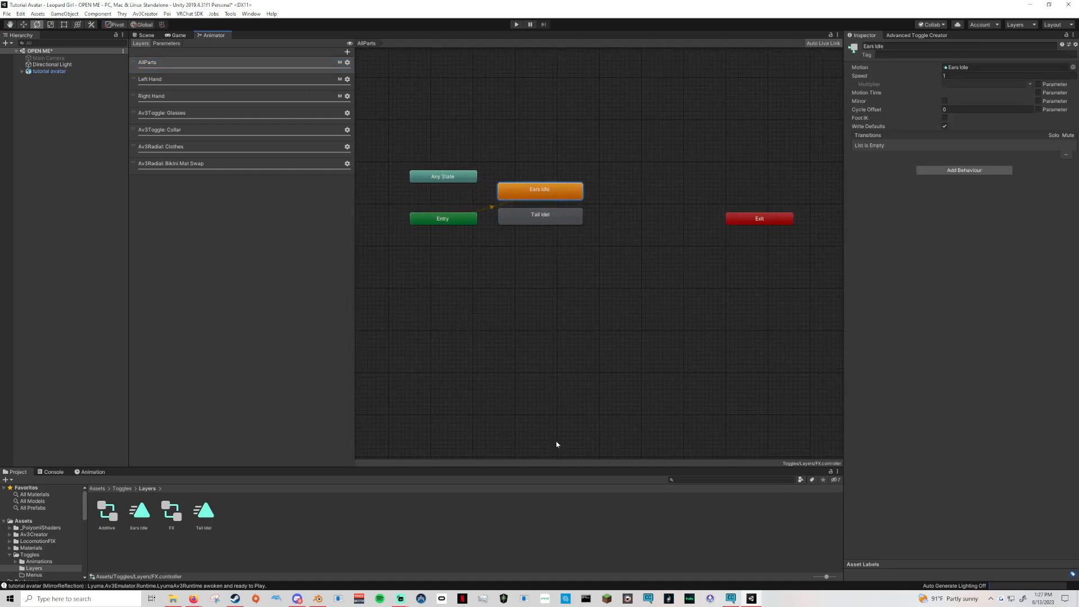
# Step: Switch to Firefox and open the VR Avatar Tutorials playlist from the YouTube sidebar
pyautogui.moveTo(193, 598)
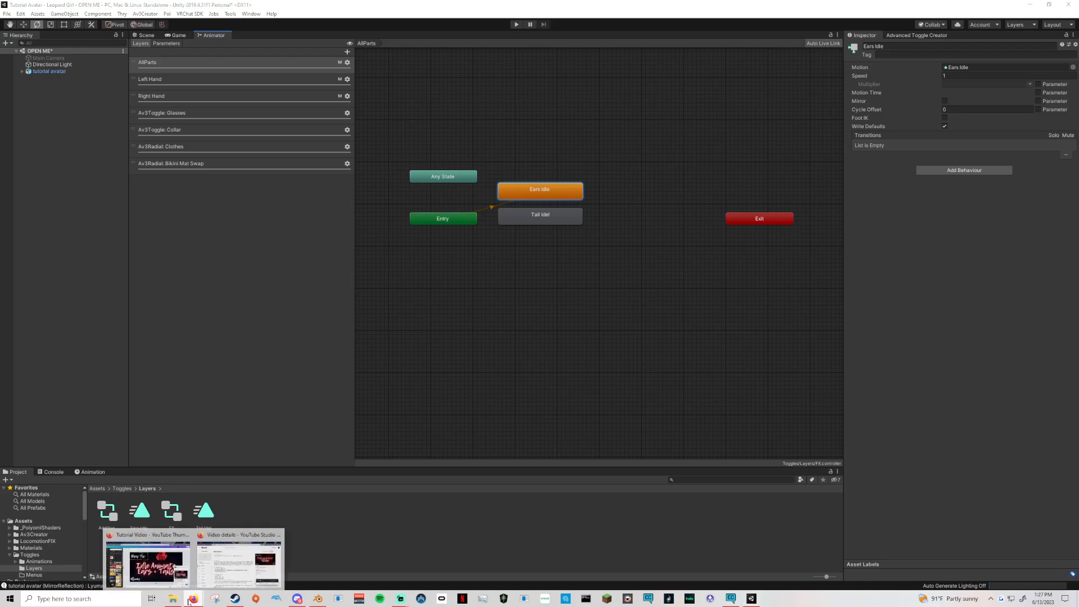
pyautogui.click(236, 561)
pyautogui.click(710, 15)
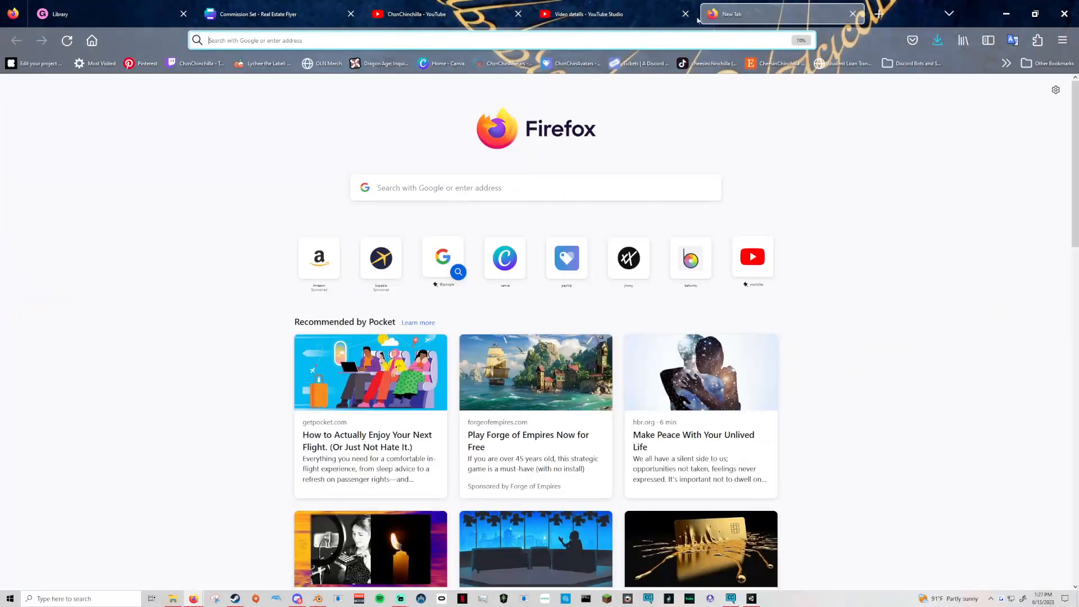
pyautogui.click(416, 14)
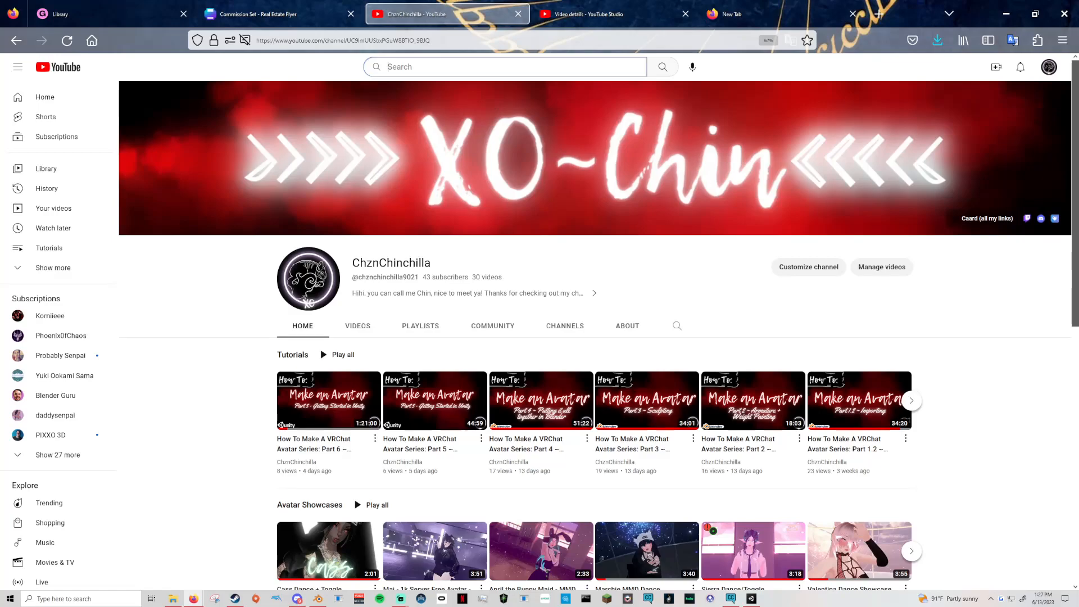
pyautogui.click(53, 267)
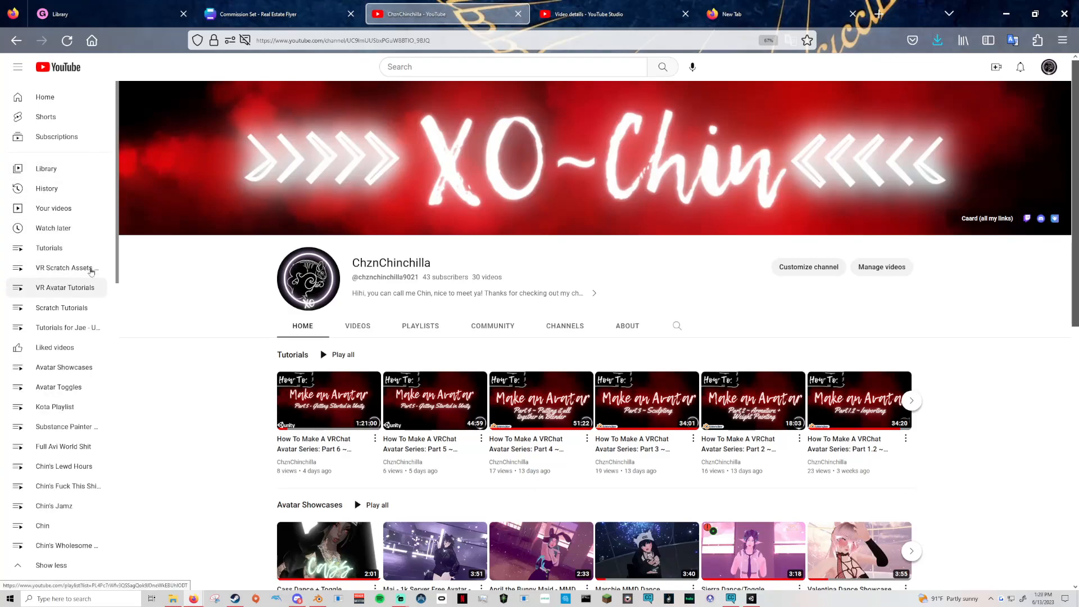
pyautogui.click(67, 291)
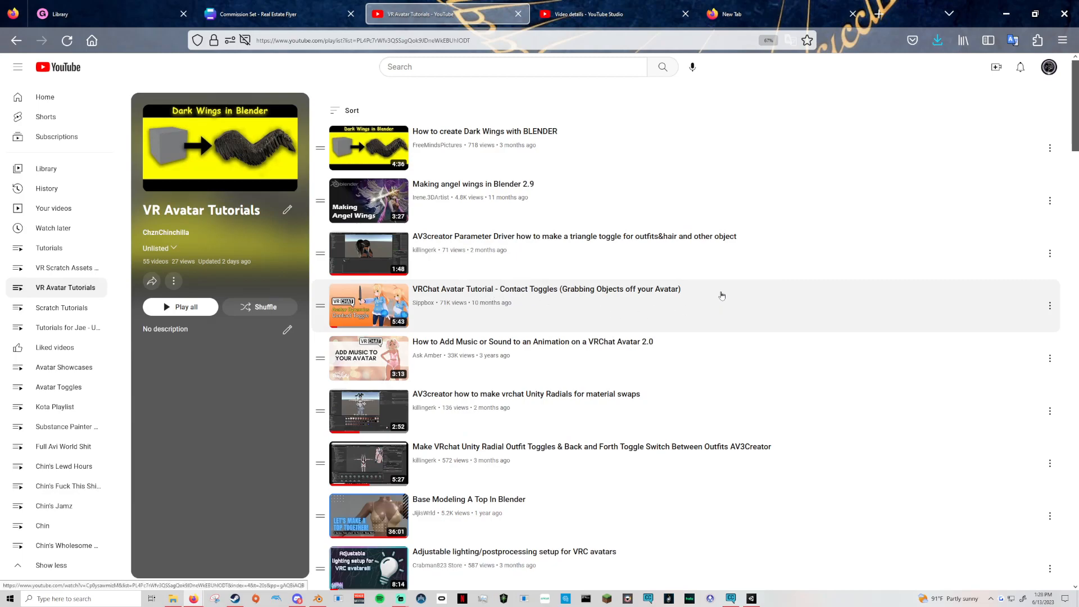
# Step: Open the M.O.O.N tutorial on idle animations, tail wag and the Additive layer from the playlist and skim through it
pyautogui.scroll(-15, 721, 308)
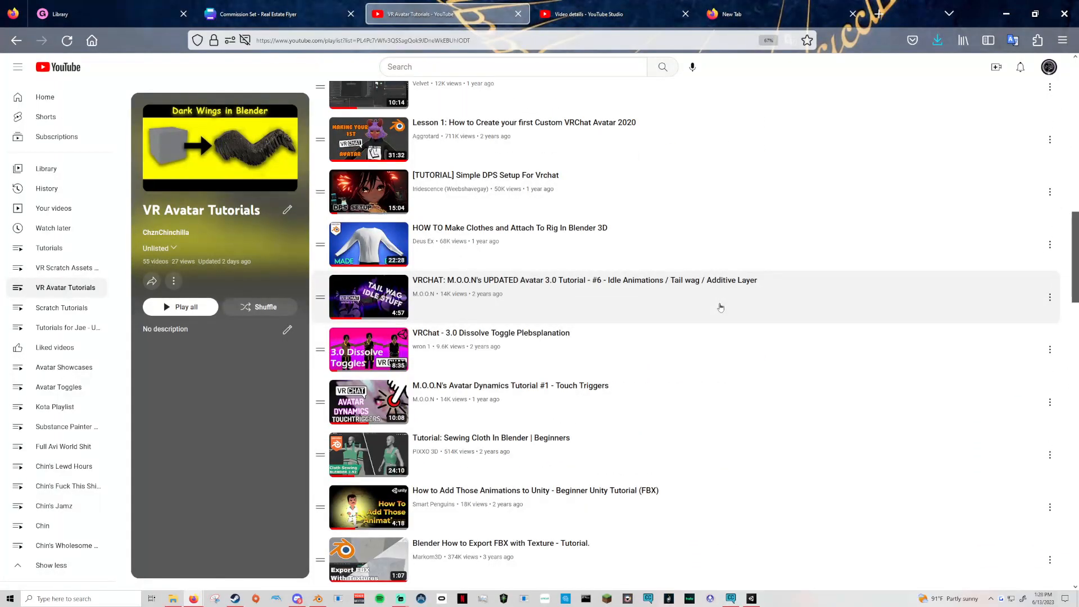
pyautogui.click(556, 284)
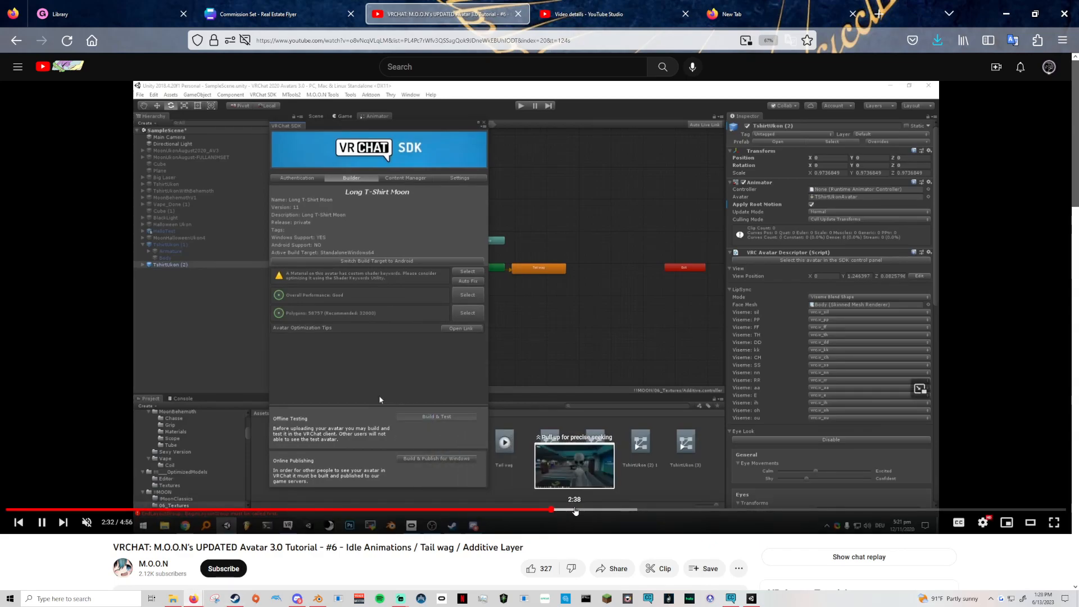
pyautogui.click(593, 510)
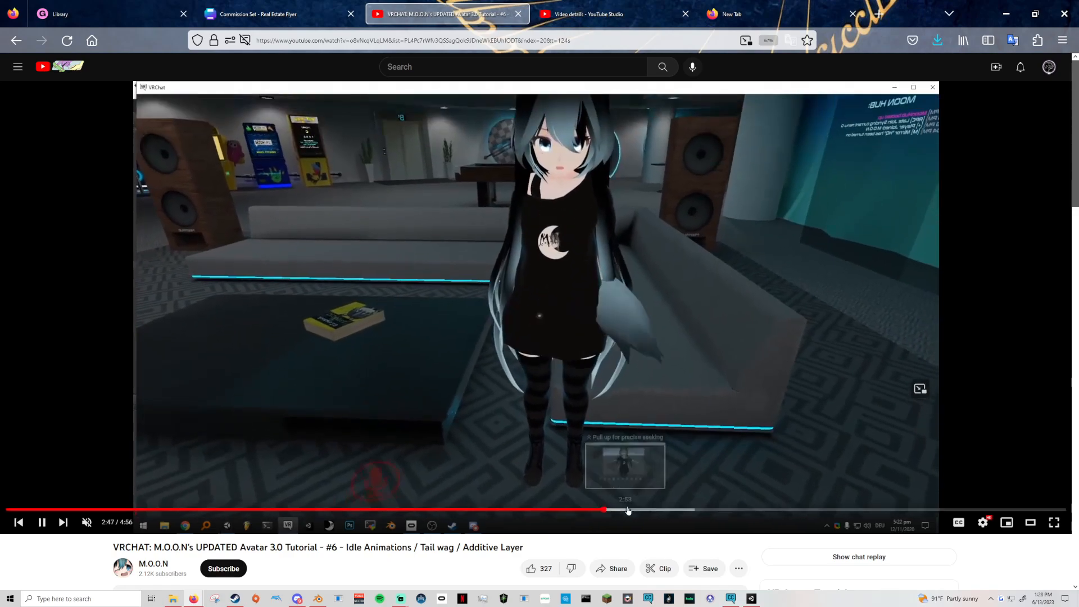
pyautogui.click(654, 510)
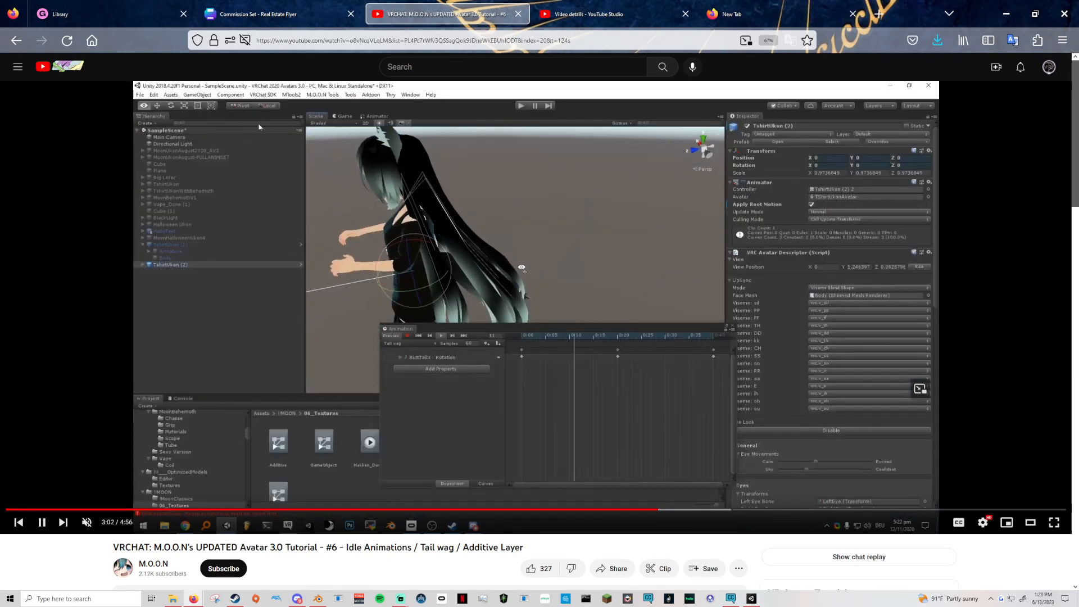
pyautogui.click(129, 511)
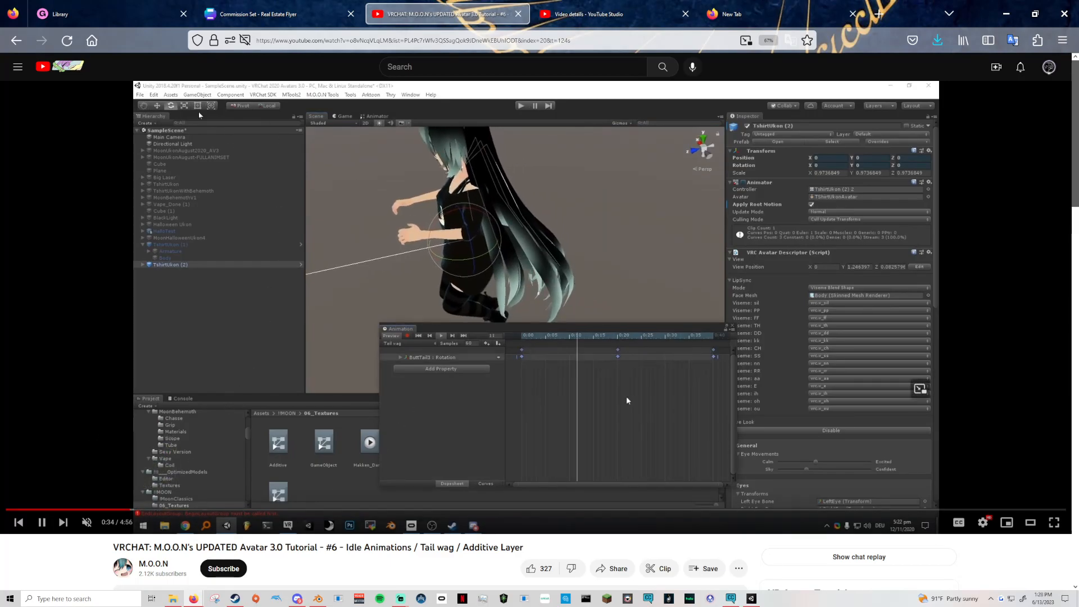
pyautogui.click(175, 510)
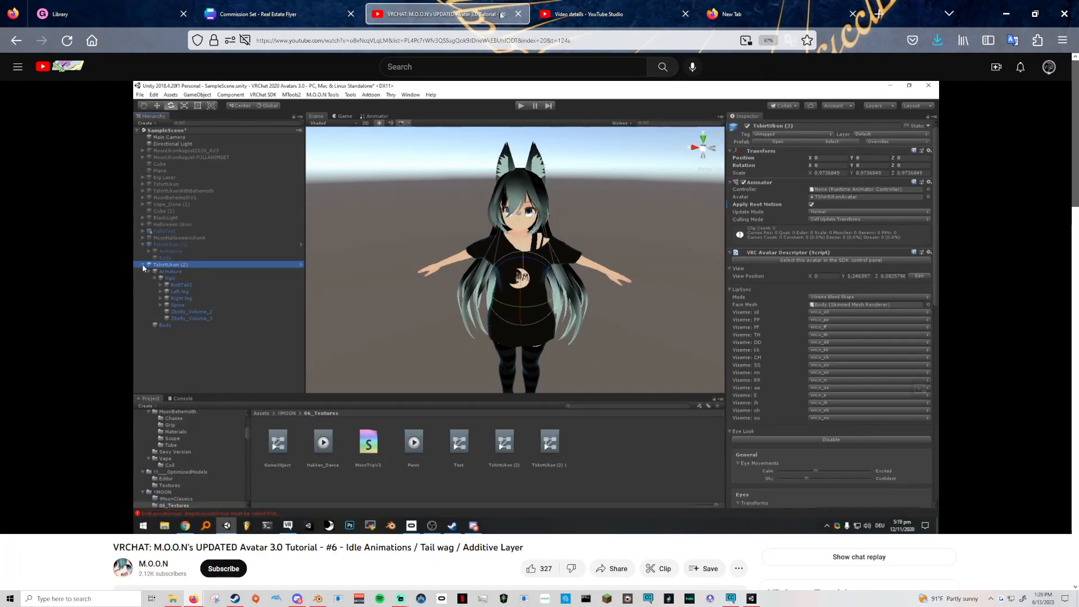
# Step: Close the tutorial video, switch back to Unity and view the avatar from the side in the Scene view
pyautogui.click(518, 14)
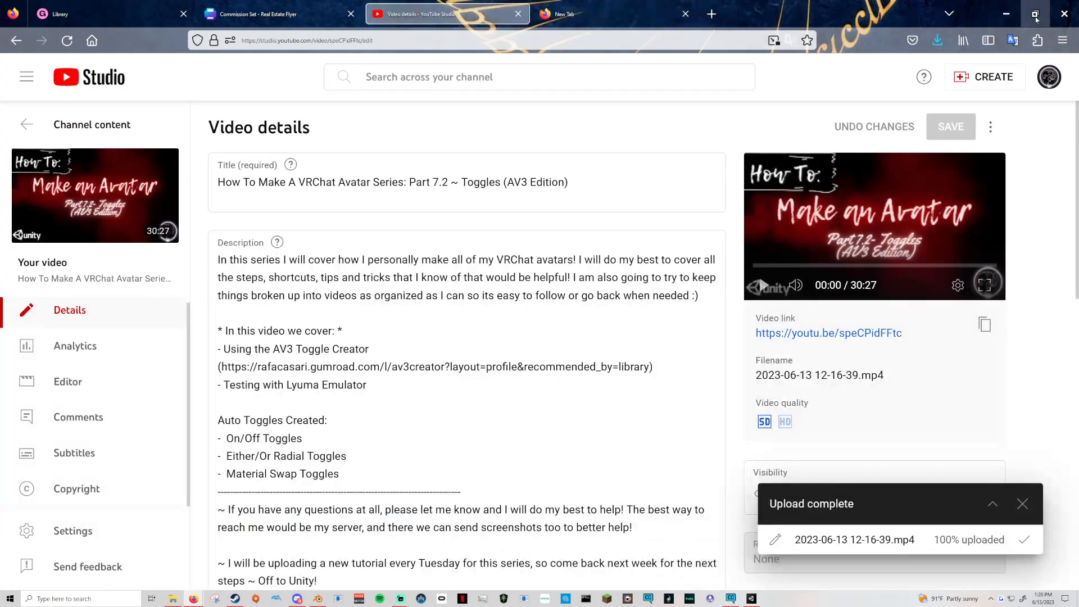
pyautogui.click(1005, 14)
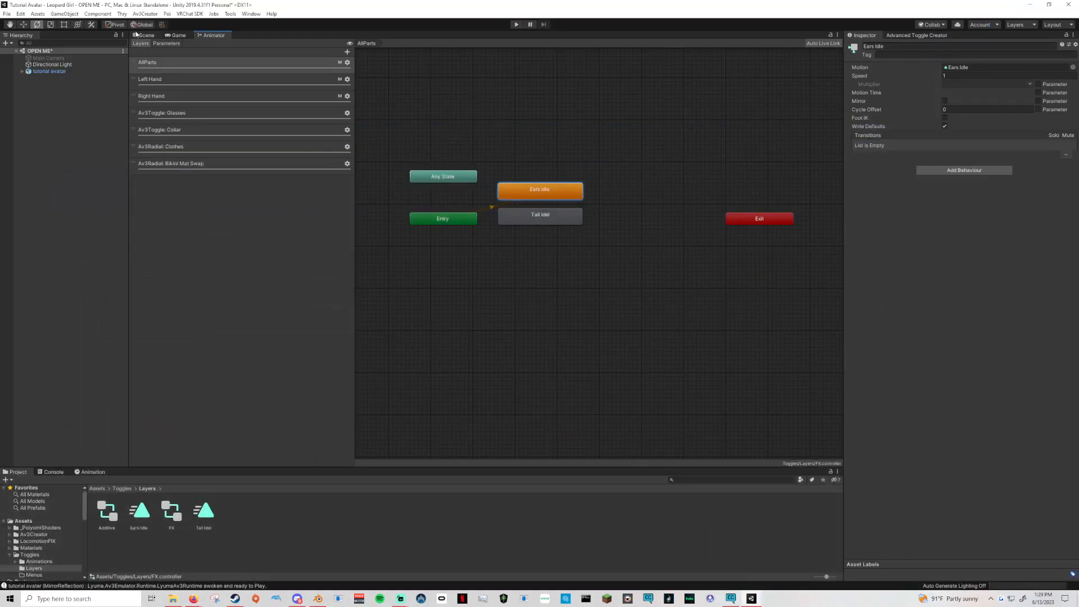
pyautogui.click(144, 35)
pyautogui.keyDown('alt'); pyautogui.moveTo(467, 356); pyautogui.dragTo(247, 430); pyautogui.keyUp('alt')
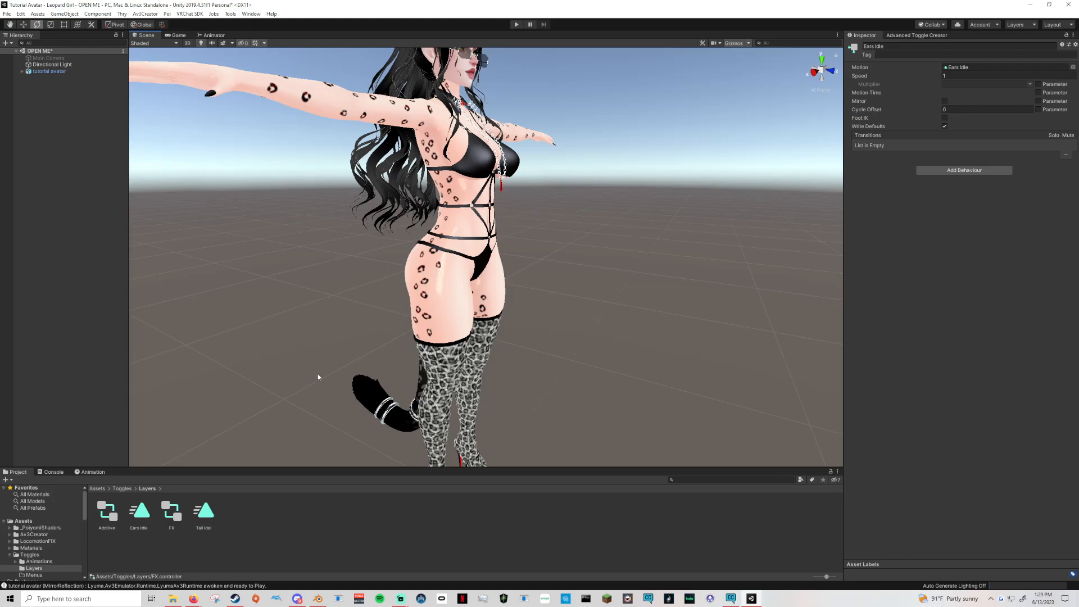
pyautogui.rightClick(274, 513)
pyautogui.moveTo(337, 283)
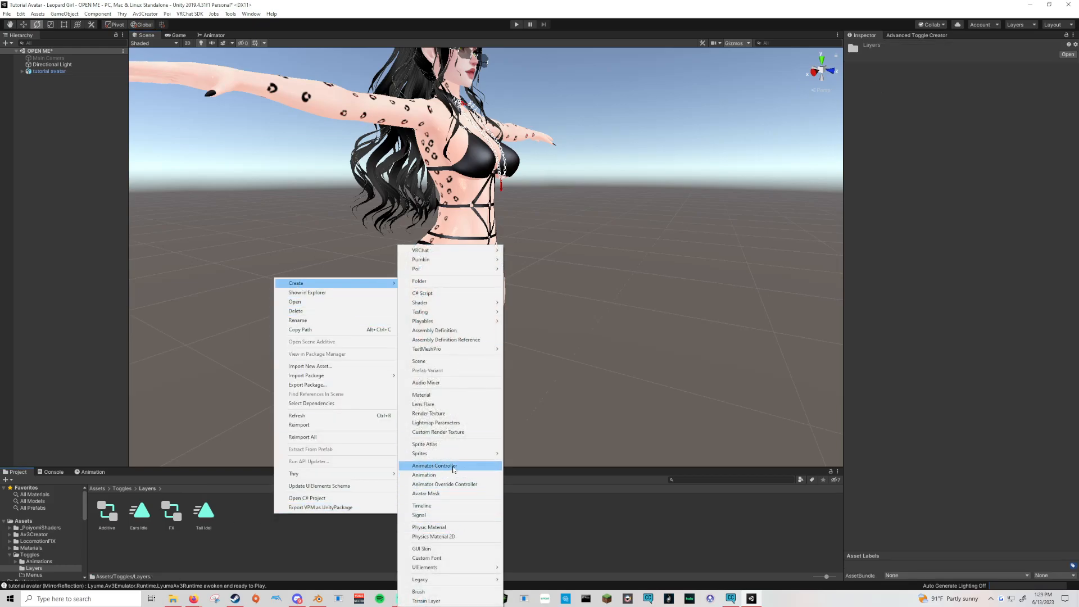
pyautogui.click(264, 523)
# Step: Open the Additive controller, place the Tail Idel state beside Entry and check the Base Layer's settings
pyautogui.doubleClick(107, 512)
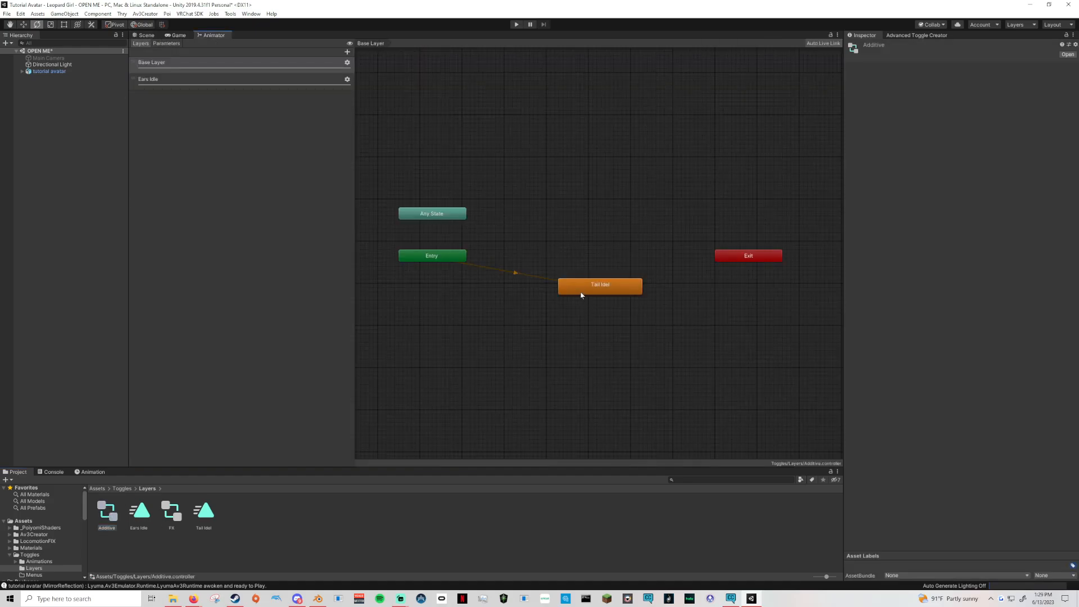
pyautogui.moveTo(581, 294); pyautogui.dragTo(525, 252)
pyautogui.click(347, 63)
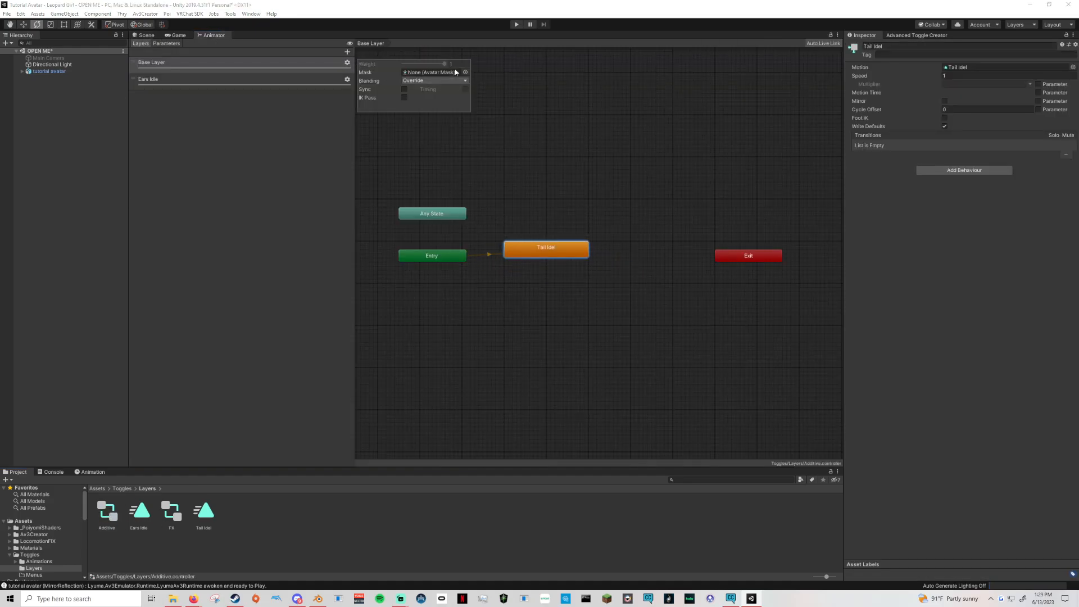
pyautogui.click(206, 45)
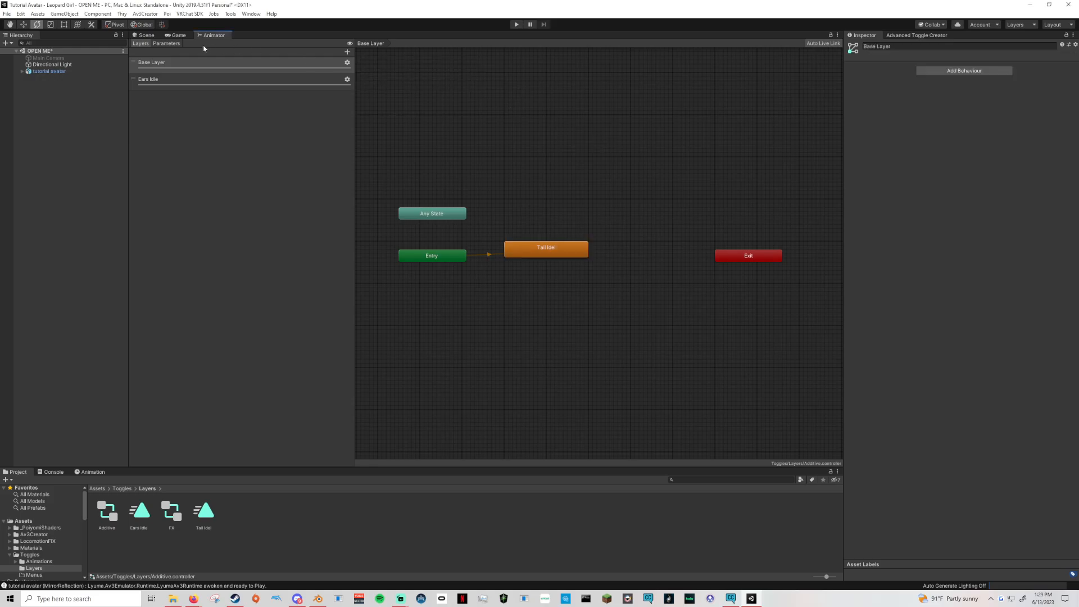
# Step: Review the playable layers in the tutorial avatar's VRC Avatar Descriptor and the loop settings of the Tail Idel clip
pyautogui.click(144, 35)
pyautogui.click(40, 71)
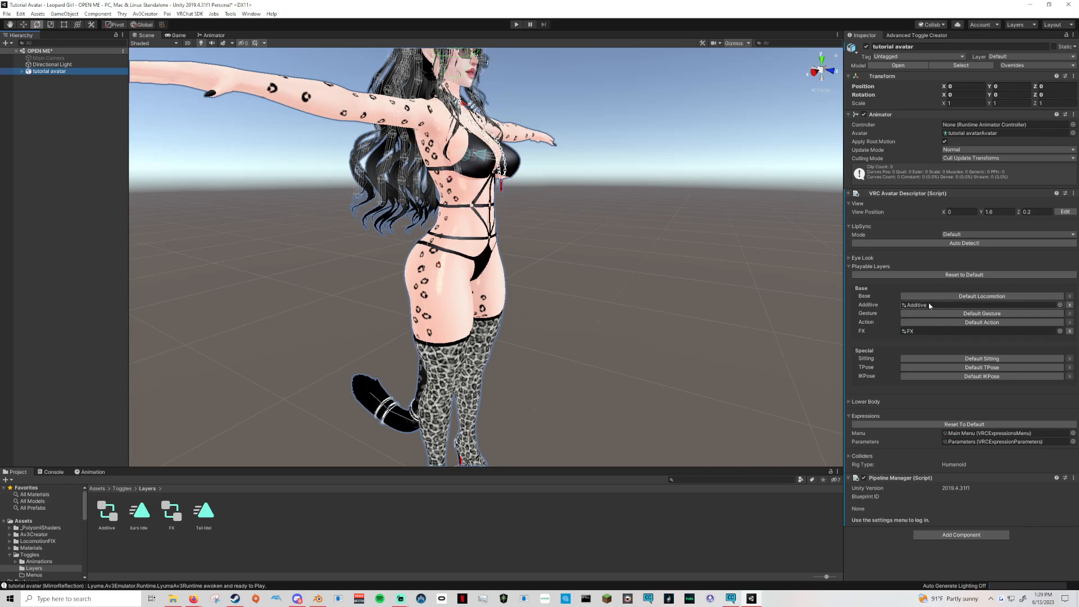
pyautogui.keyDown('alt'); pyautogui.moveTo(692, 289); pyautogui.dragTo(523, 318); pyautogui.keyUp('alt')
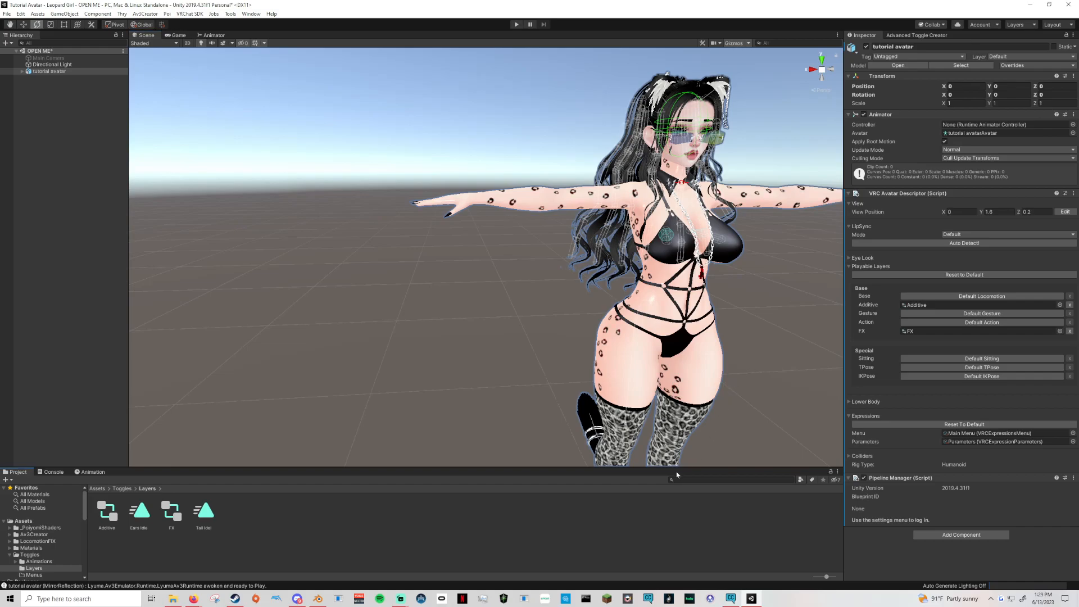
pyautogui.keyDown('alt'); pyautogui.moveTo(668, 427); pyautogui.dragTo(753, 366); pyautogui.keyUp('alt')
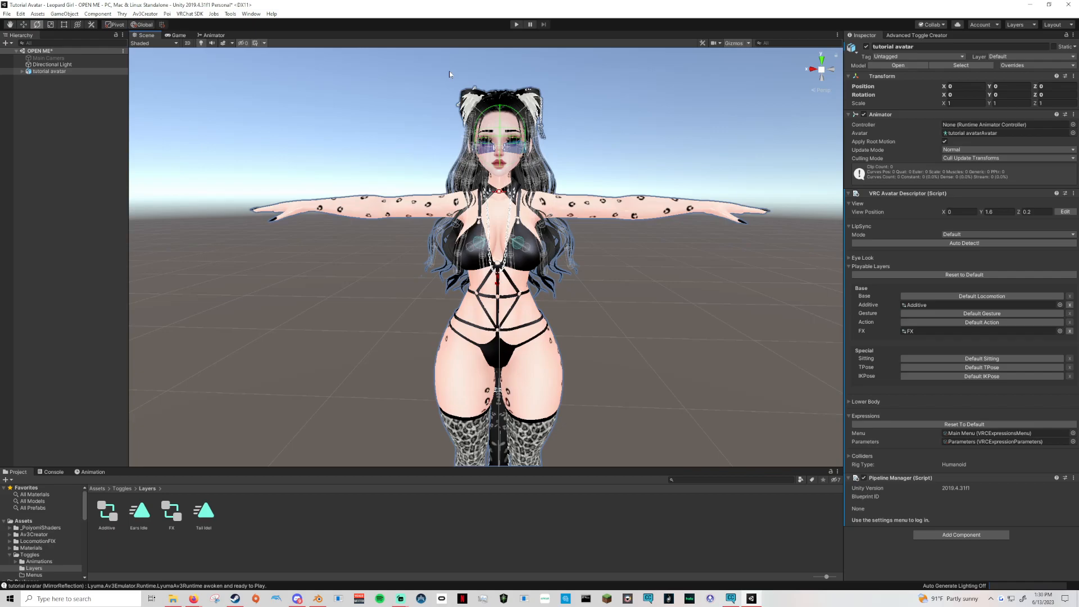
pyautogui.click(203, 512)
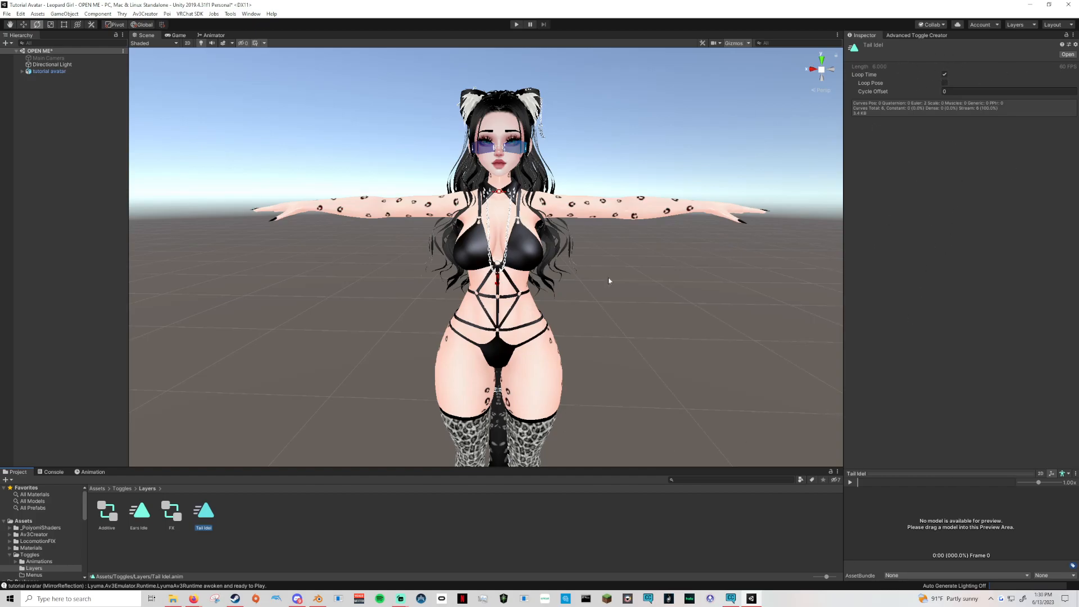
pyautogui.click(376, 544)
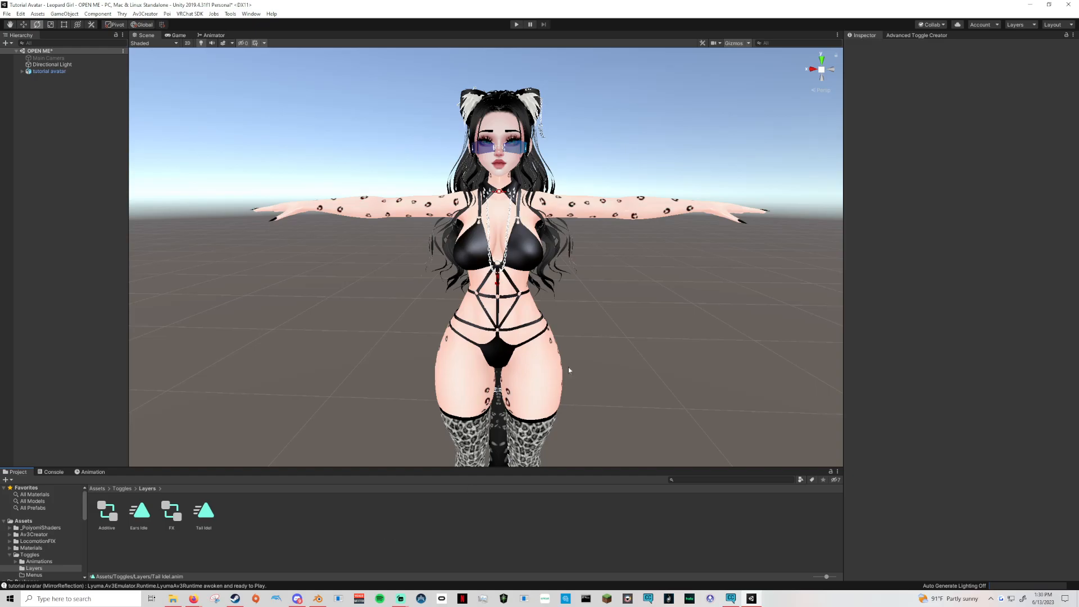
pyautogui.scroll(-3, 568, 366)
pyautogui.keyDown('alt'); pyautogui.moveTo(683, 372); pyautogui.dragTo(498, 372); pyautogui.keyUp('alt')
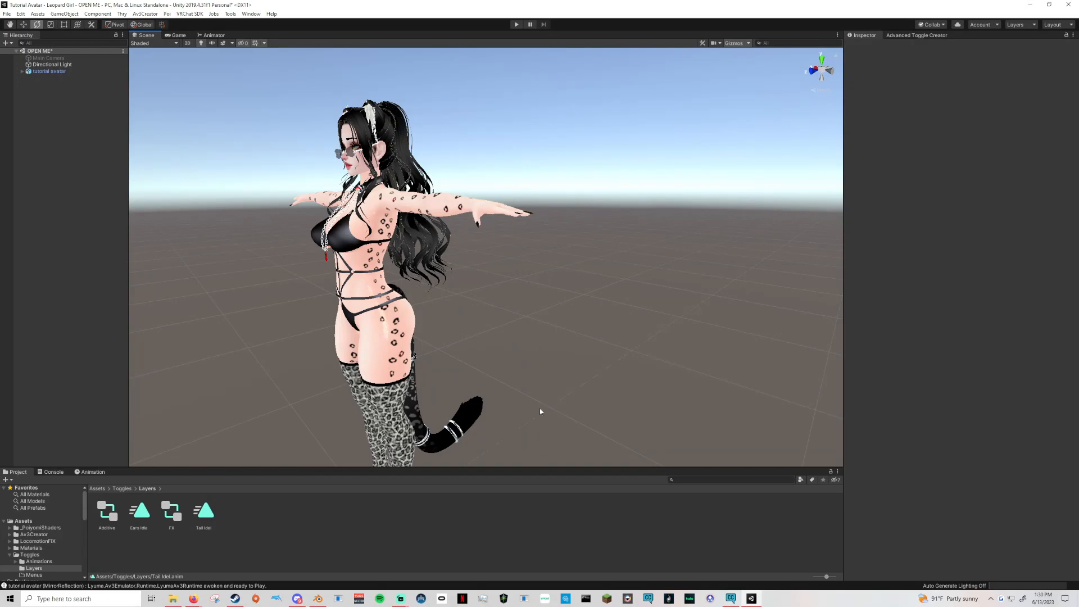
pyautogui.keyDown('alt'); pyautogui.moveTo(491, 356); pyautogui.dragTo(666, 359); pyautogui.keyUp('alt')
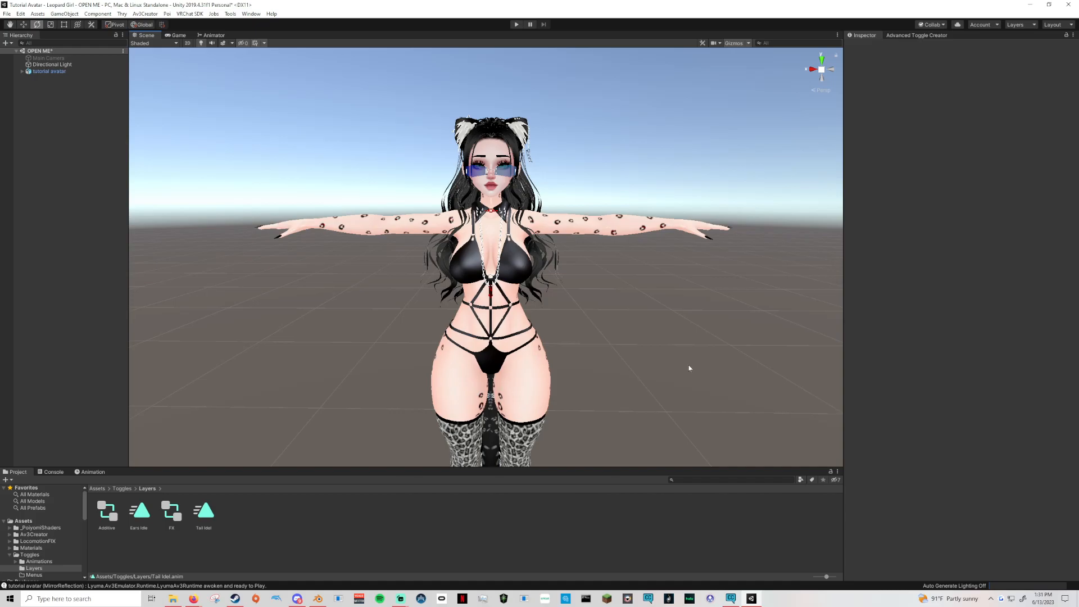
pyautogui.scroll(-2, 591, 345)
pyautogui.keyDown('alt'); pyautogui.moveTo(599, 354); pyautogui.dragTo(681, 228); pyautogui.keyUp('alt')
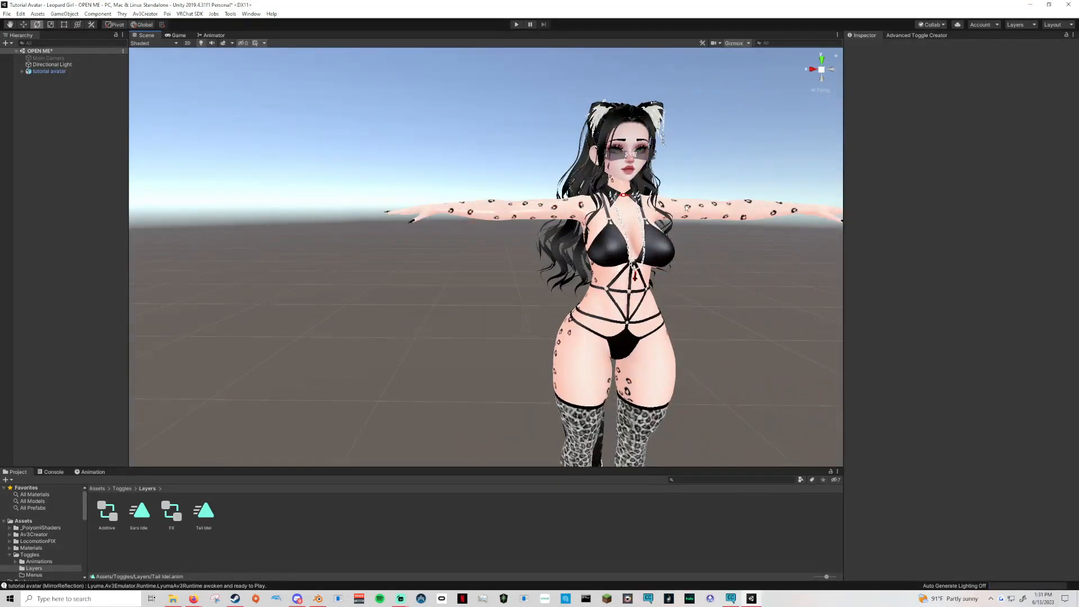
pyautogui.press('f')
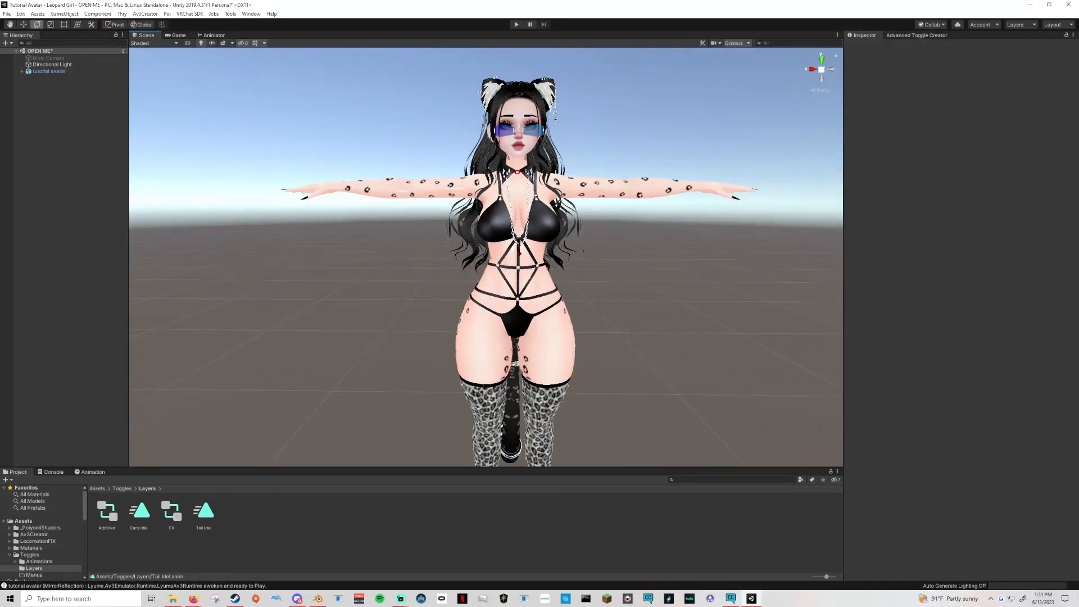